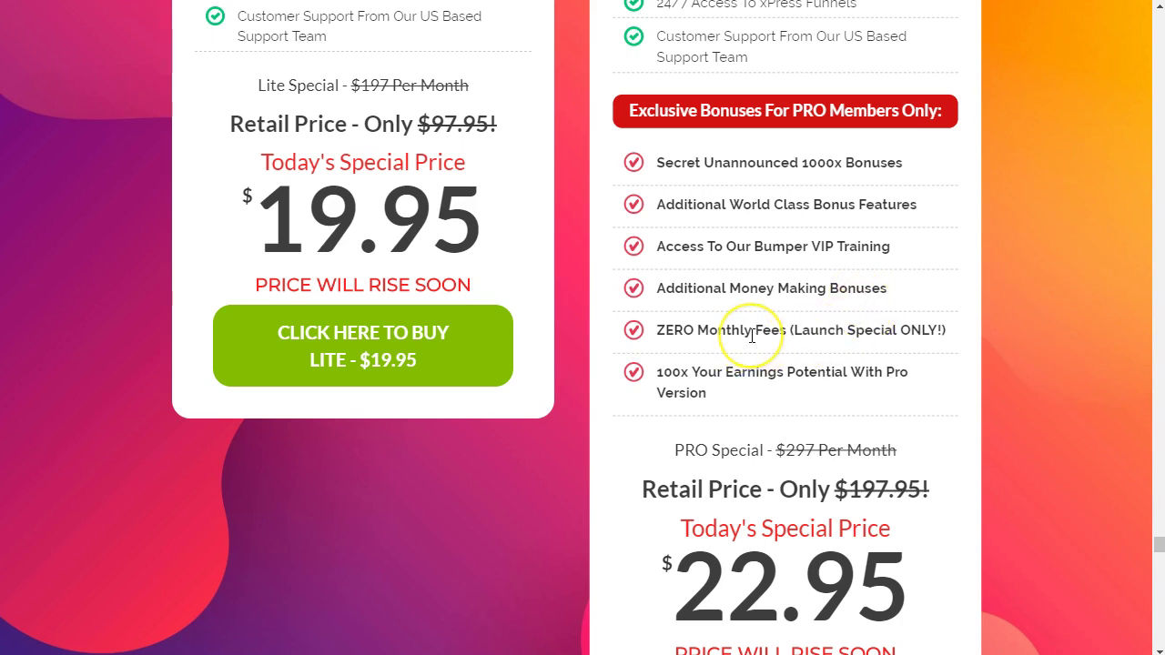
Review the Lite and PRO plans, their prices, the PRO member bonuses and the FAQ on the xPress Funnels sales page
scroll(752, 337, "down", 1)
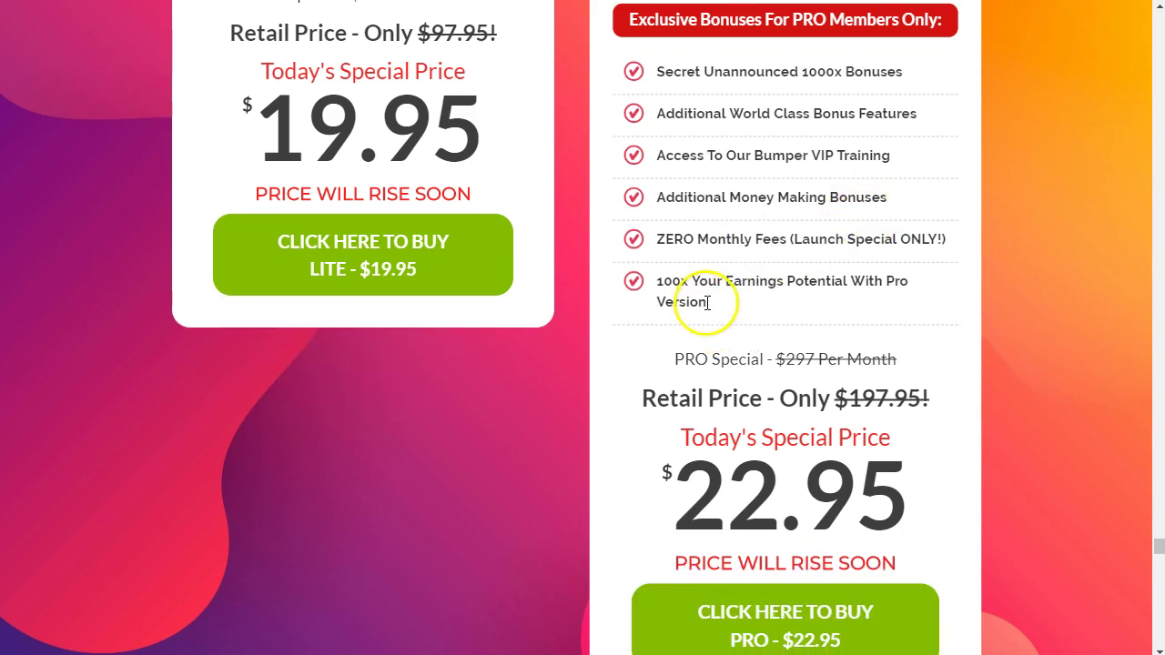
scroll(751, 319, "down", 1)
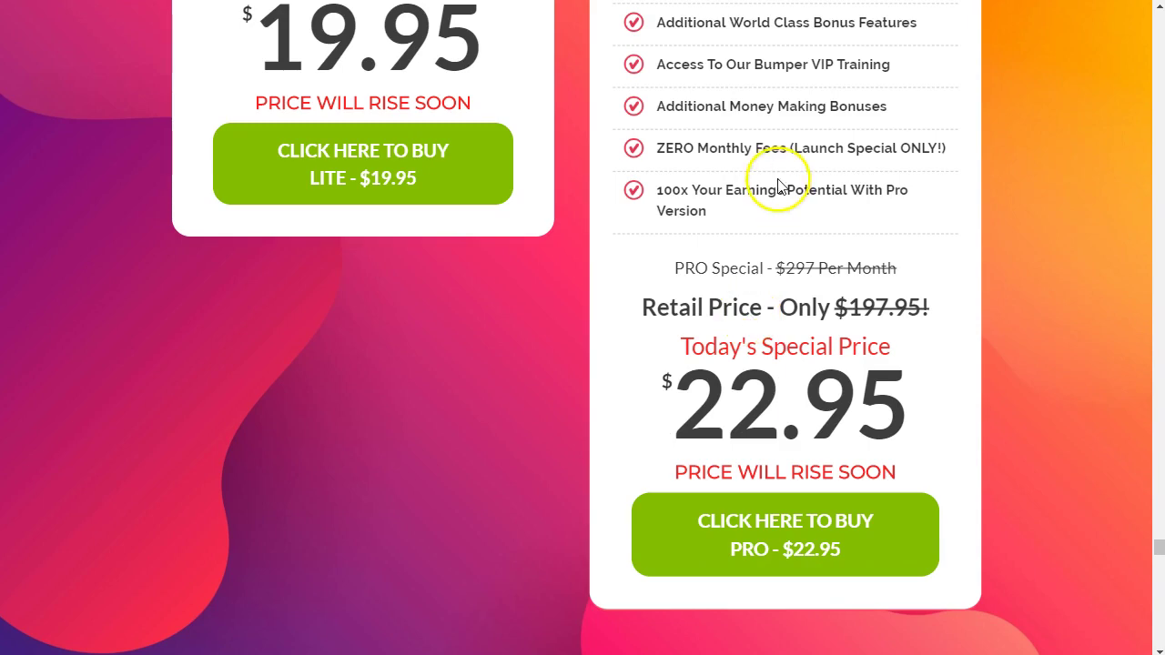
scroll(836, 190, "down", 5)
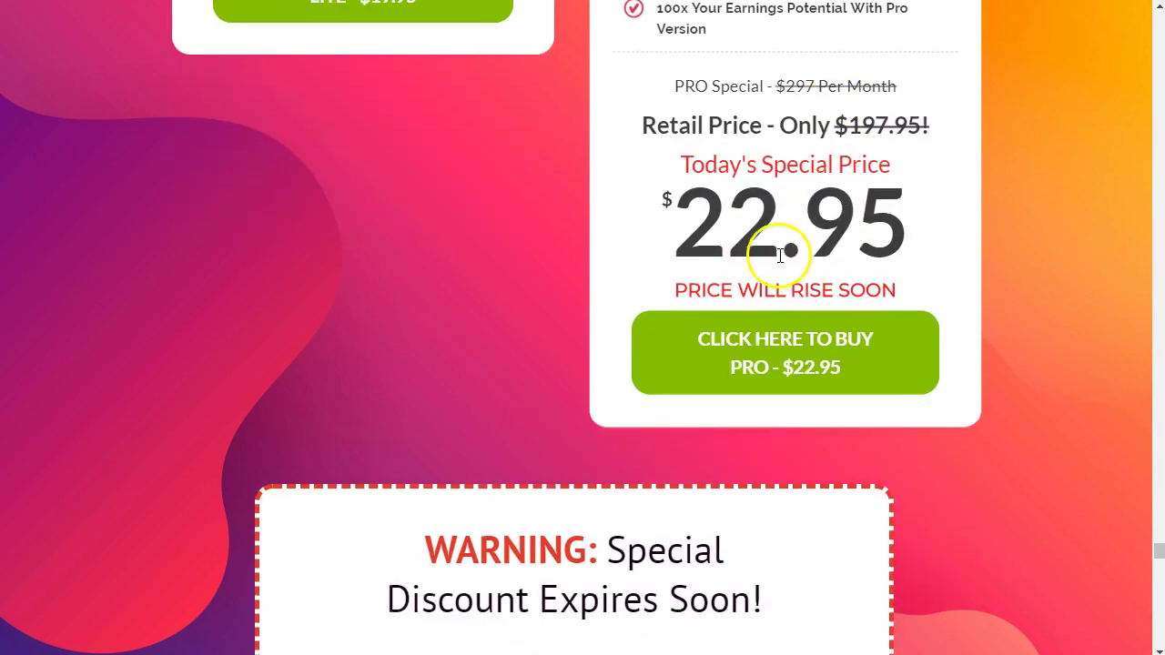
scroll(600, 264, "down", 8)
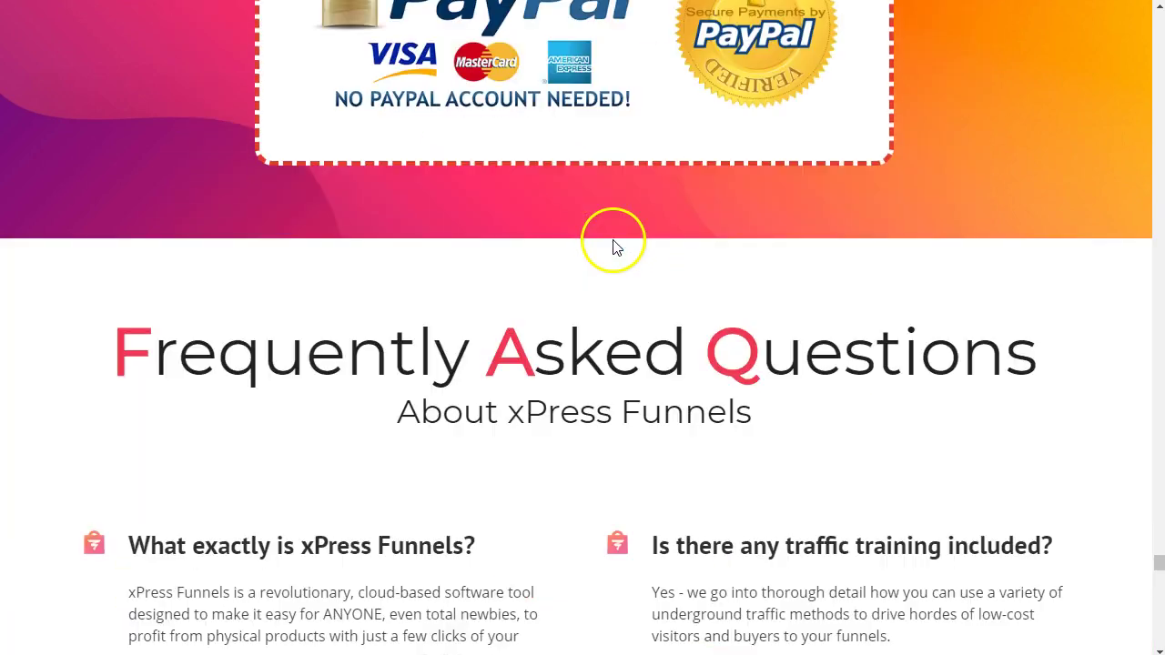
scroll(391, 317, "down", 12)
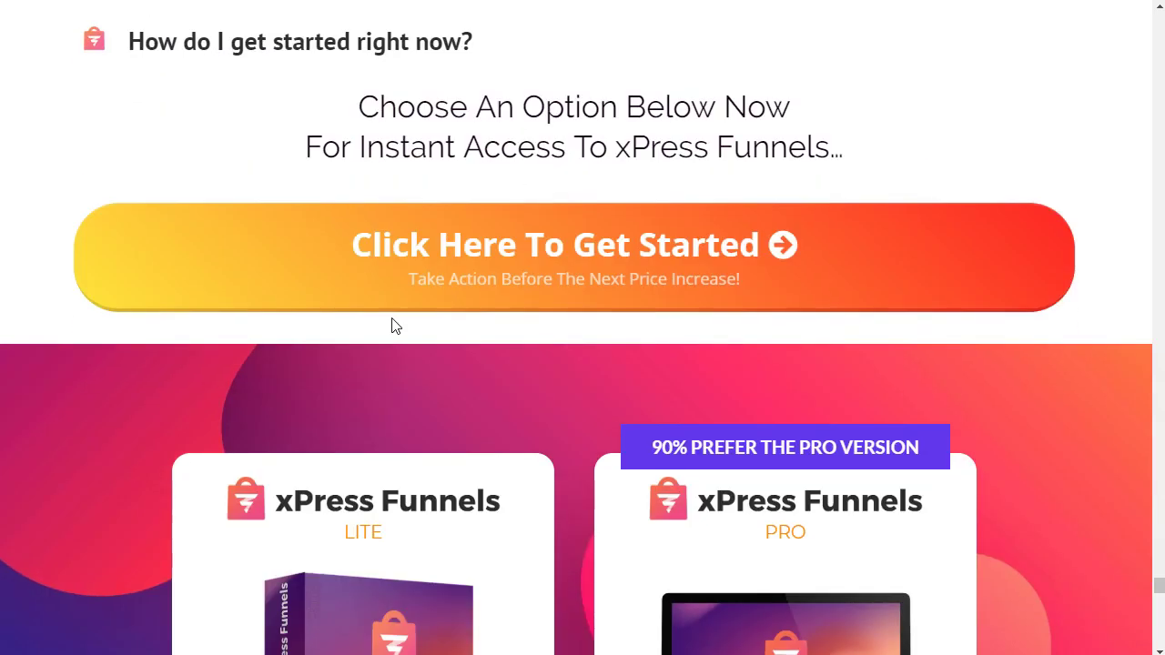
scroll(392, 320, "down", 3)
scroll(392, 324, "down", 2)
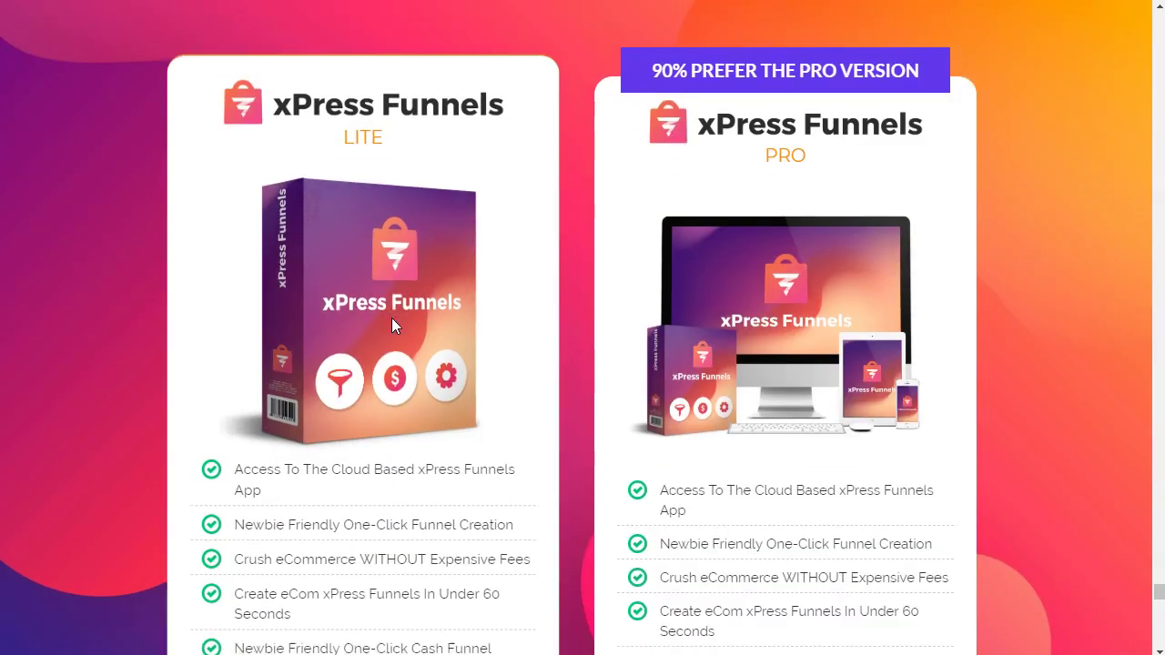
scroll(392, 325, "up", 4)
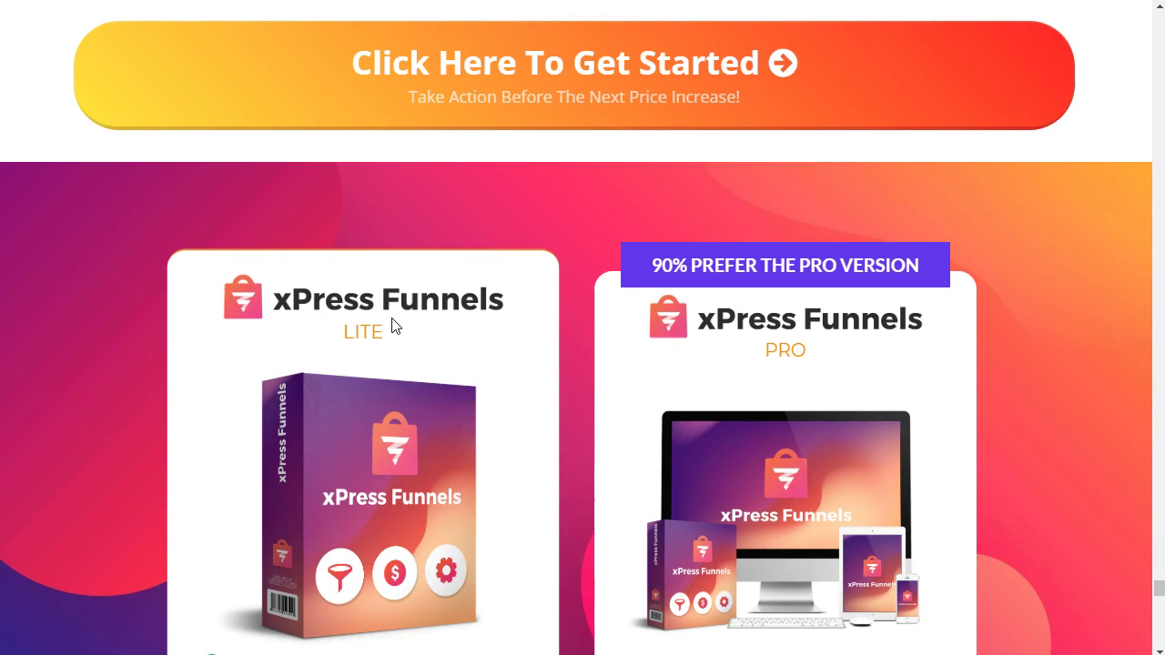
left_click(607, 229)
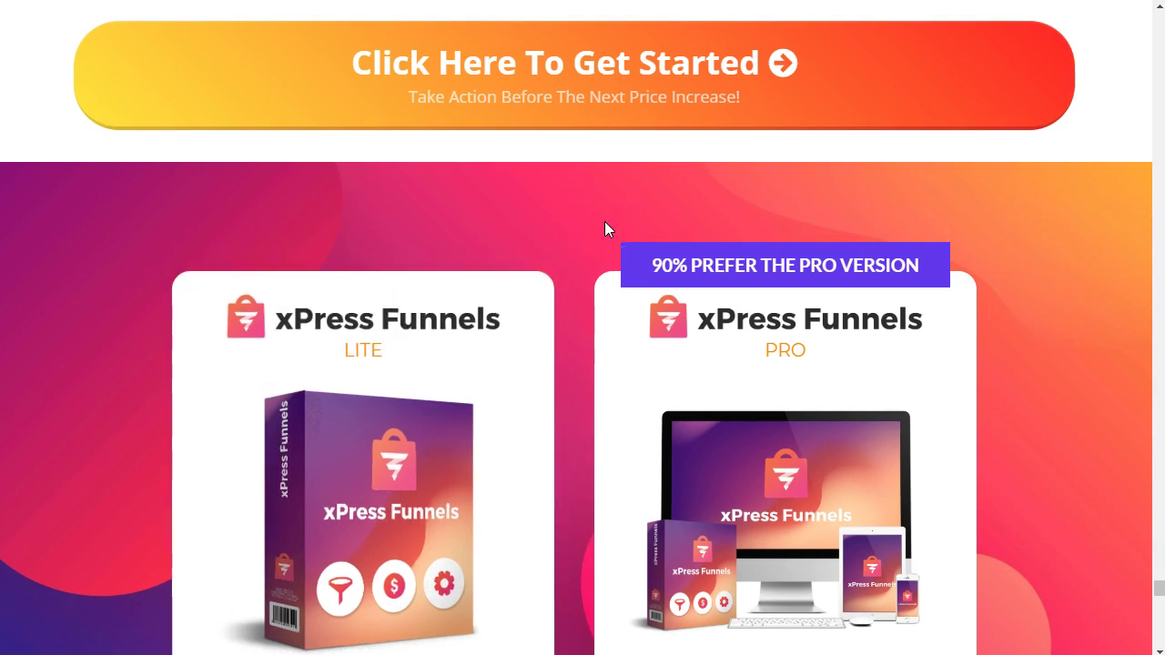
scroll(607, 227, "down", 7)
scroll(608, 228, "down", 12)
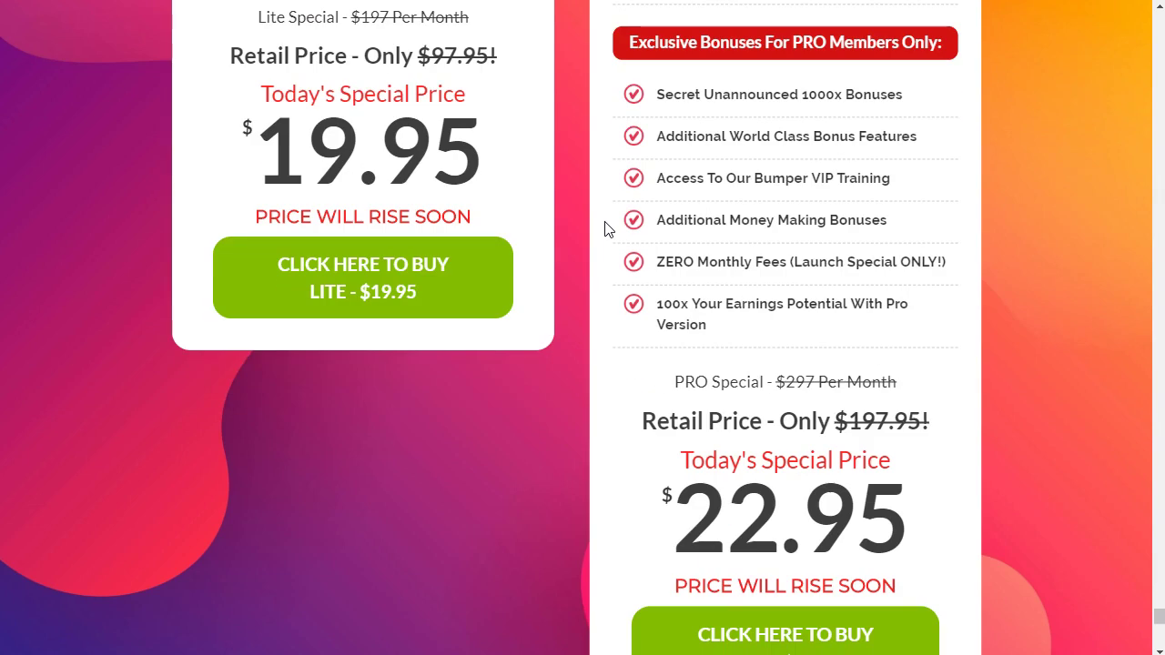
scroll(608, 229, "up", 2)
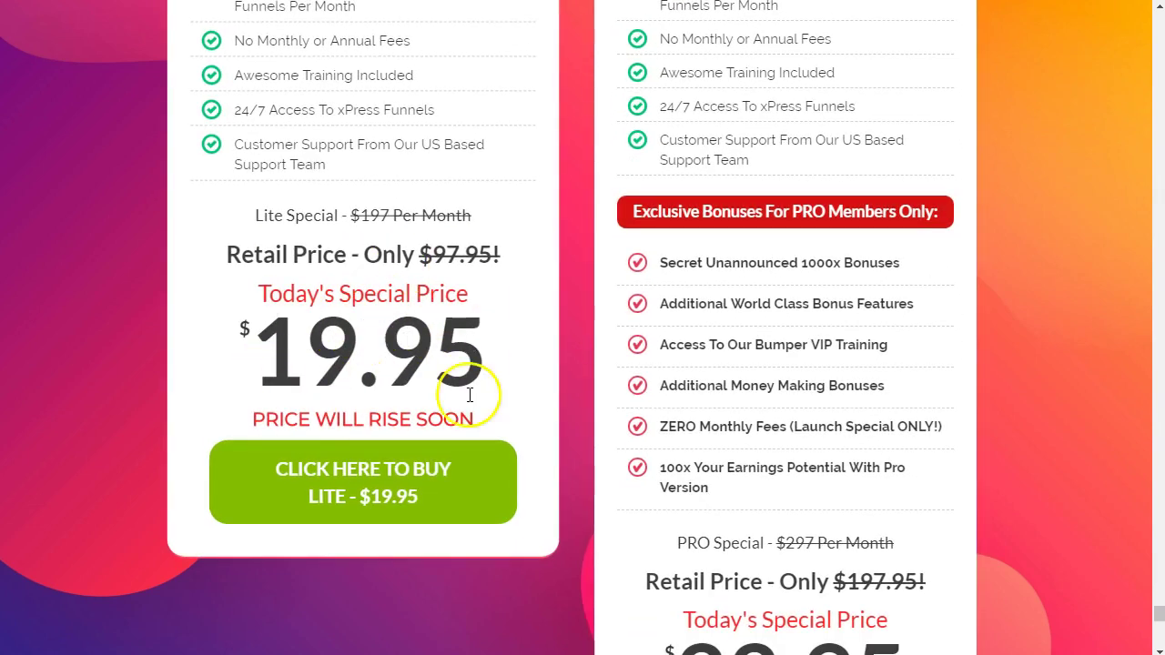
scroll(474, 226, "up", 15)
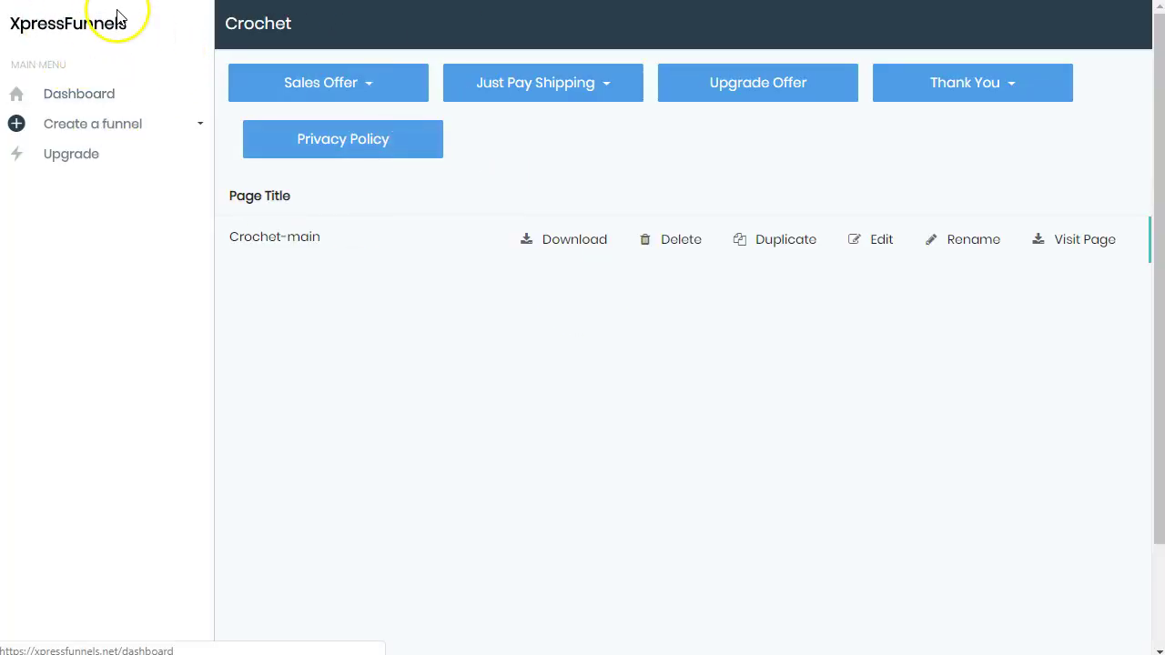
Go to the XpressFunnels dashboard and look over the welcome video and the upgrade coupon offer
left_click(56, 99)
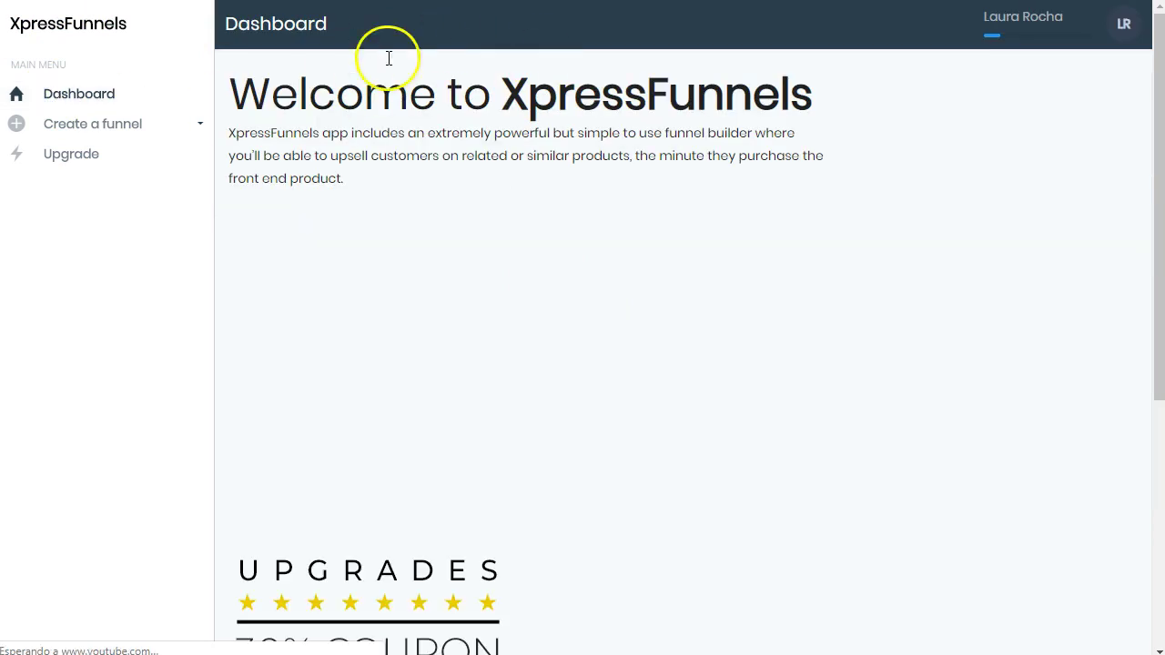
scroll(433, 327, "down", 2)
scroll(433, 327, "down", 2)
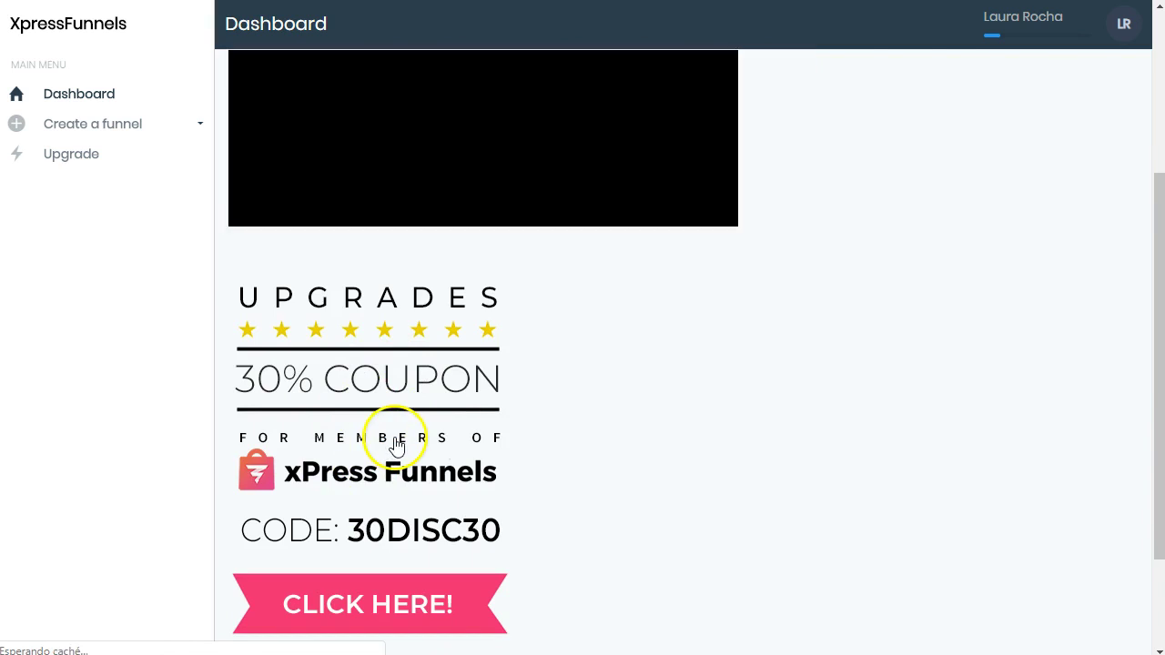
scroll(339, 506, "down", 2)
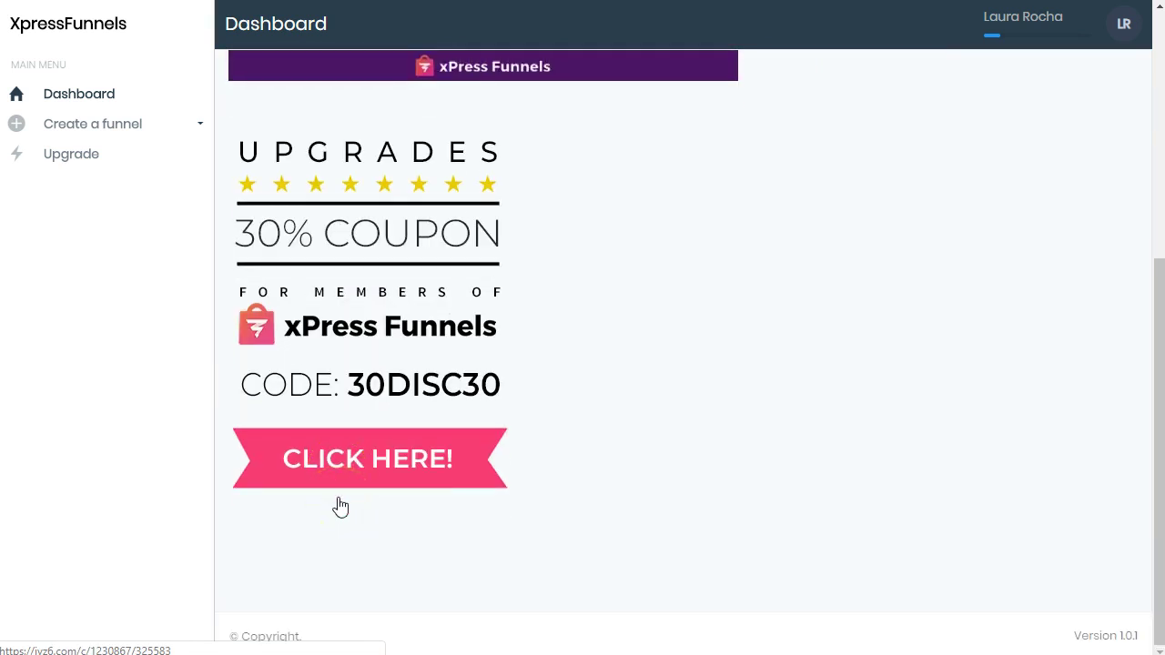
scroll(338, 501, "up", 5)
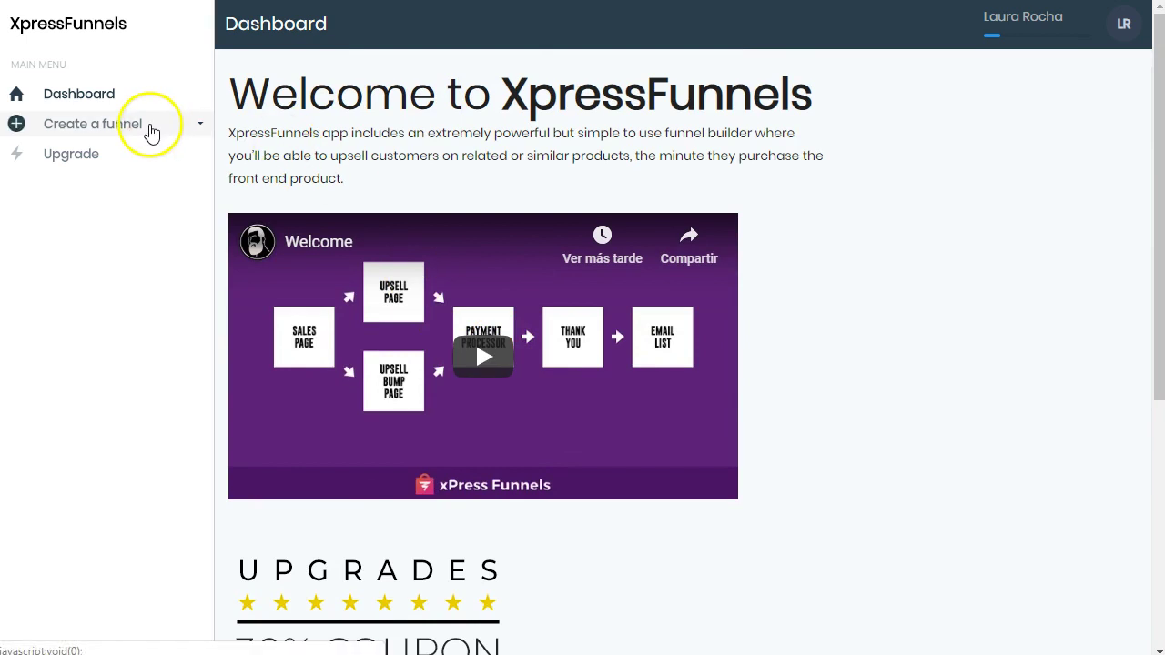
Open the list of all funnels and create a new funnel named demo1
left_click(196, 133)
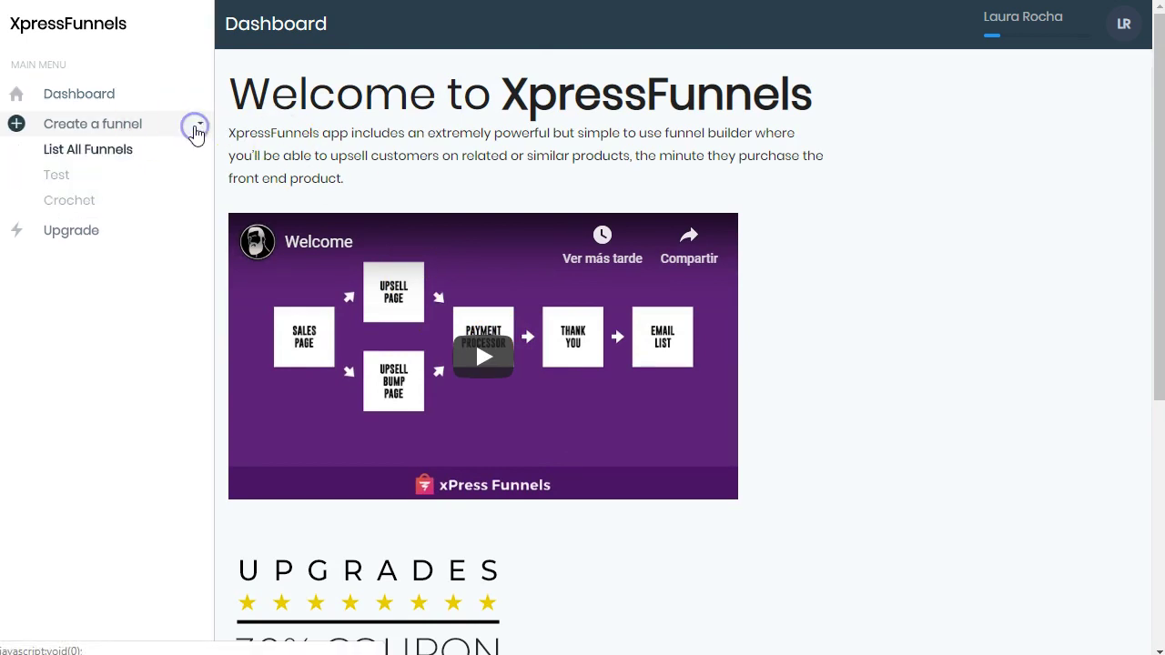
left_click(93, 153)
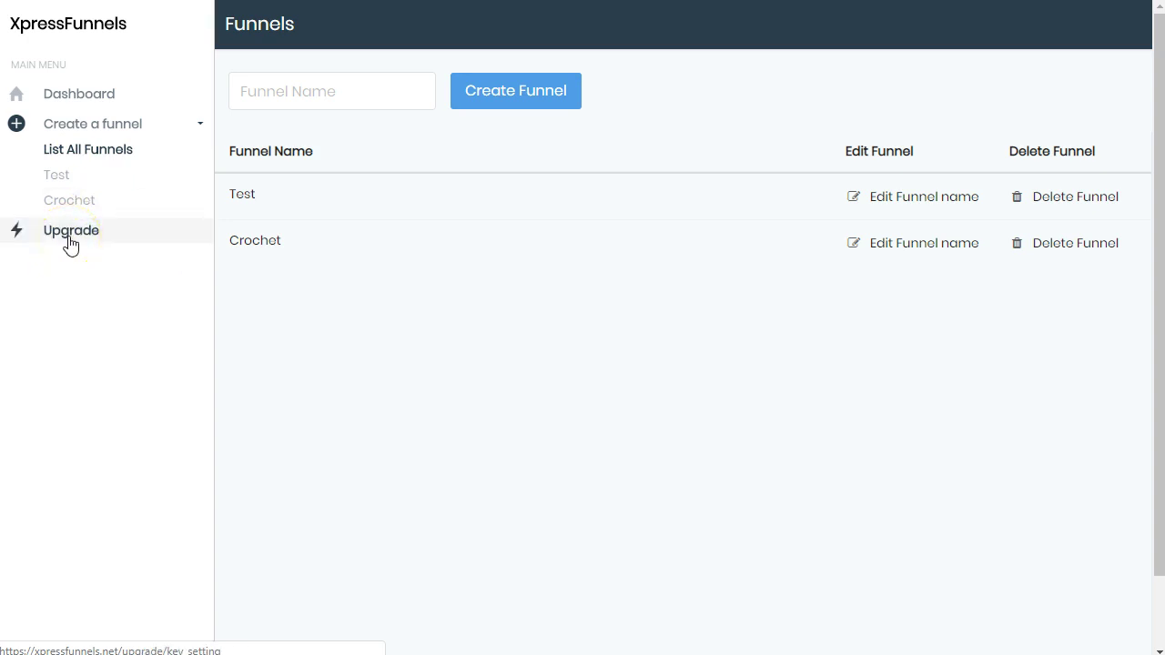
left_click(519, 95)
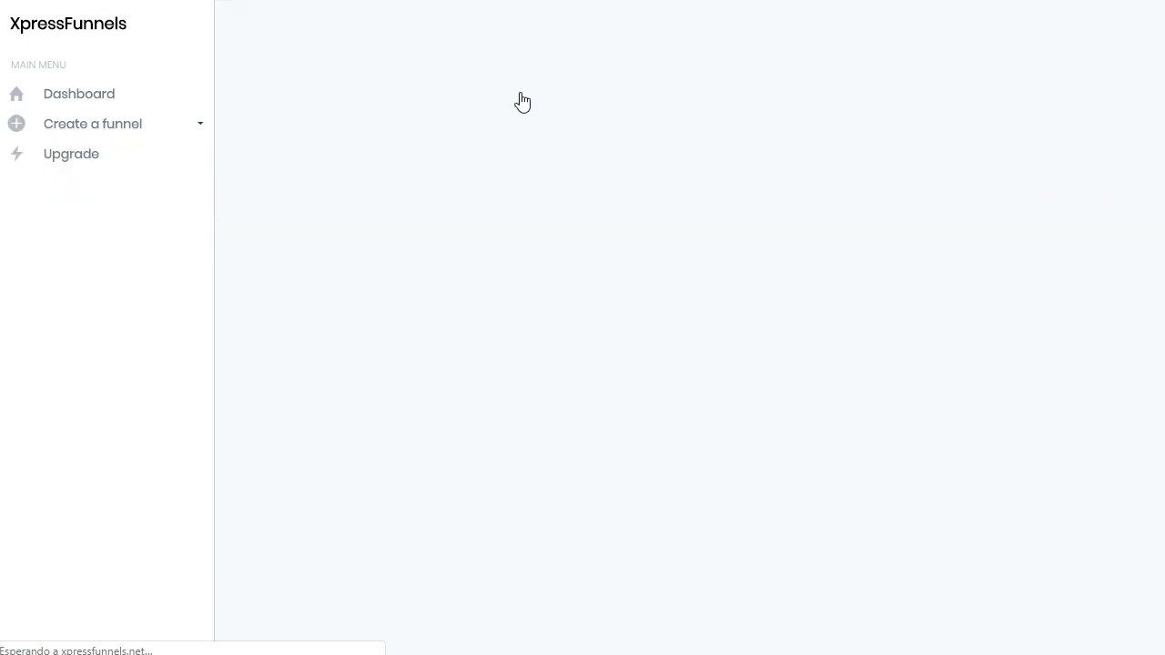
left_click(371, 91)
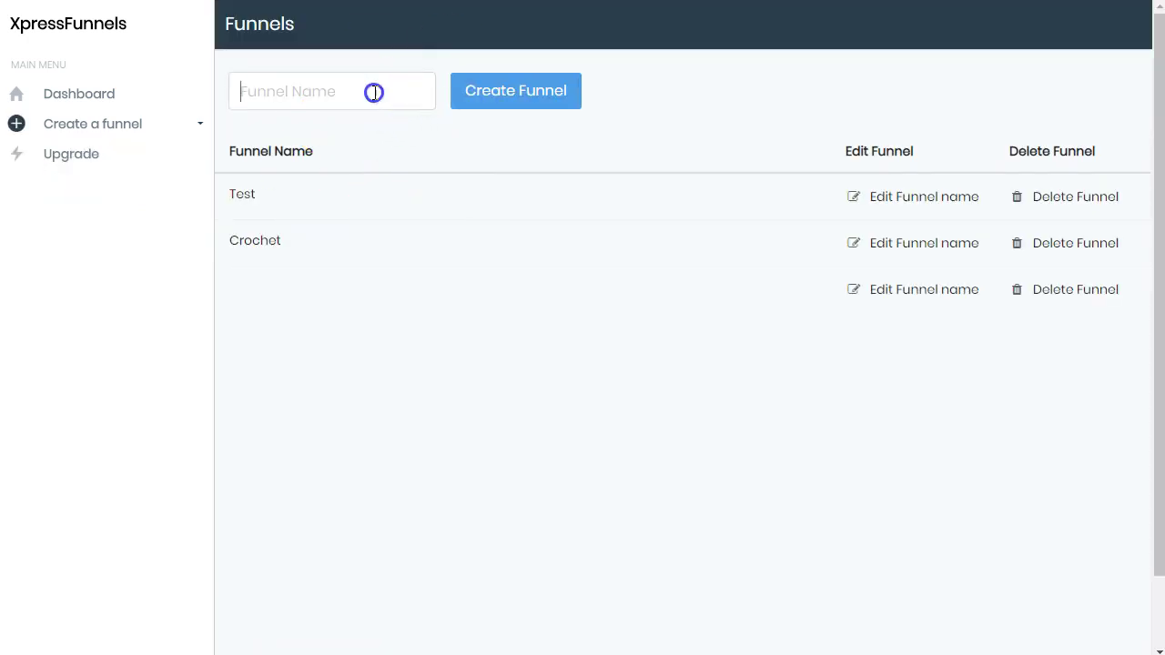
left_click(358, 88)
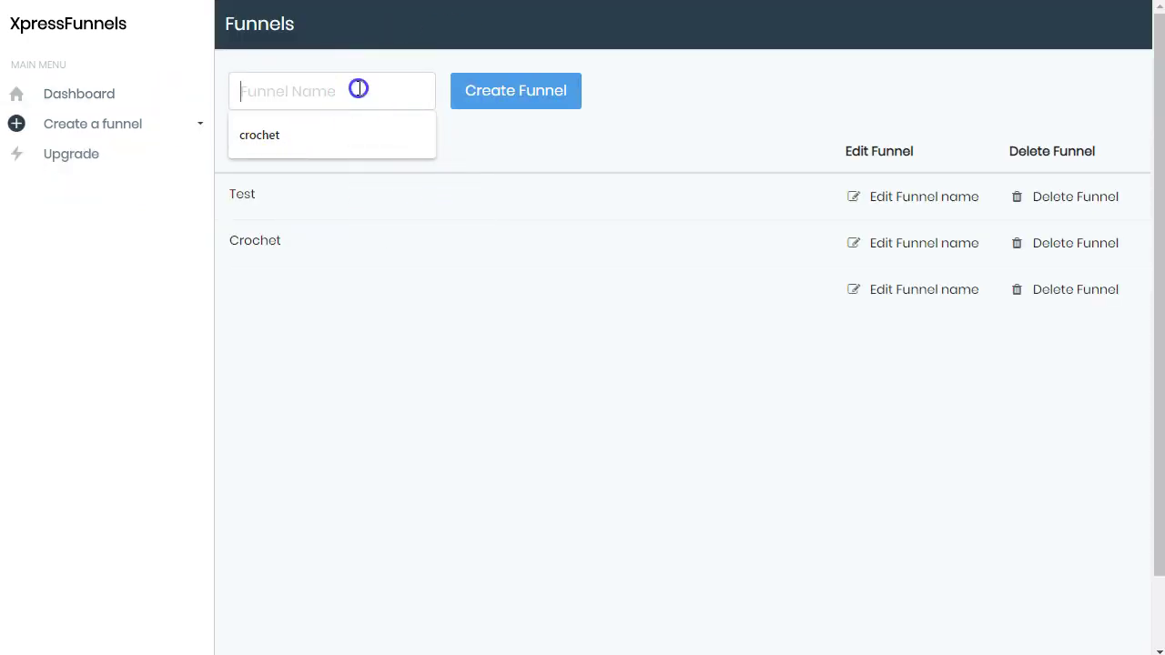
type("demo1")
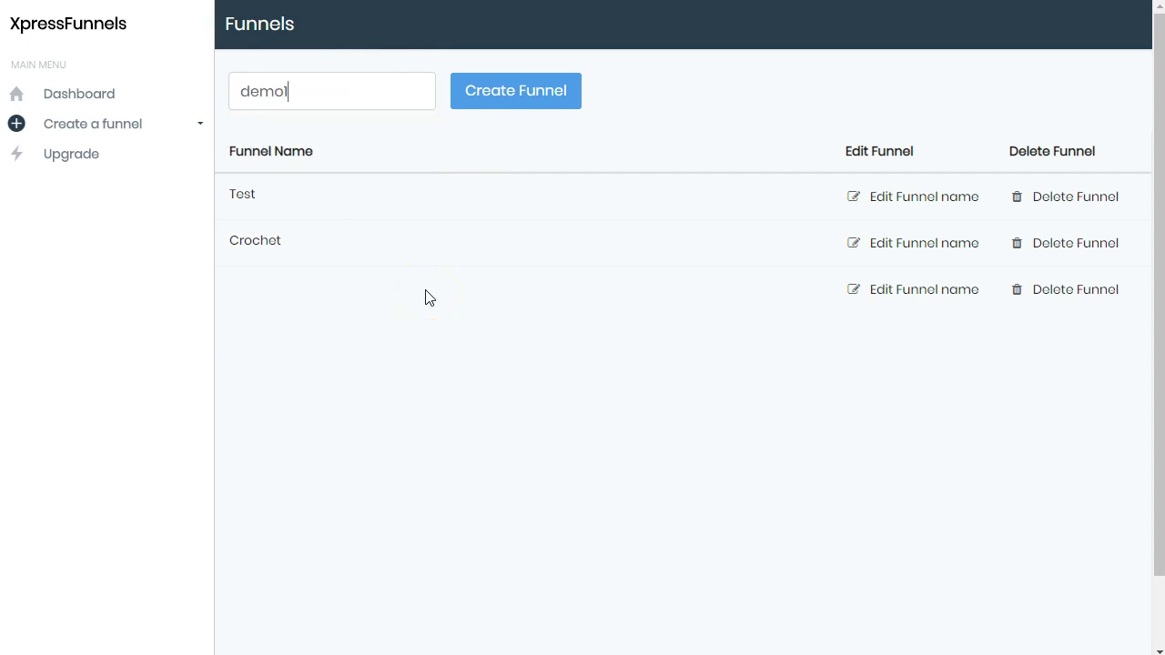
left_click(523, 94)
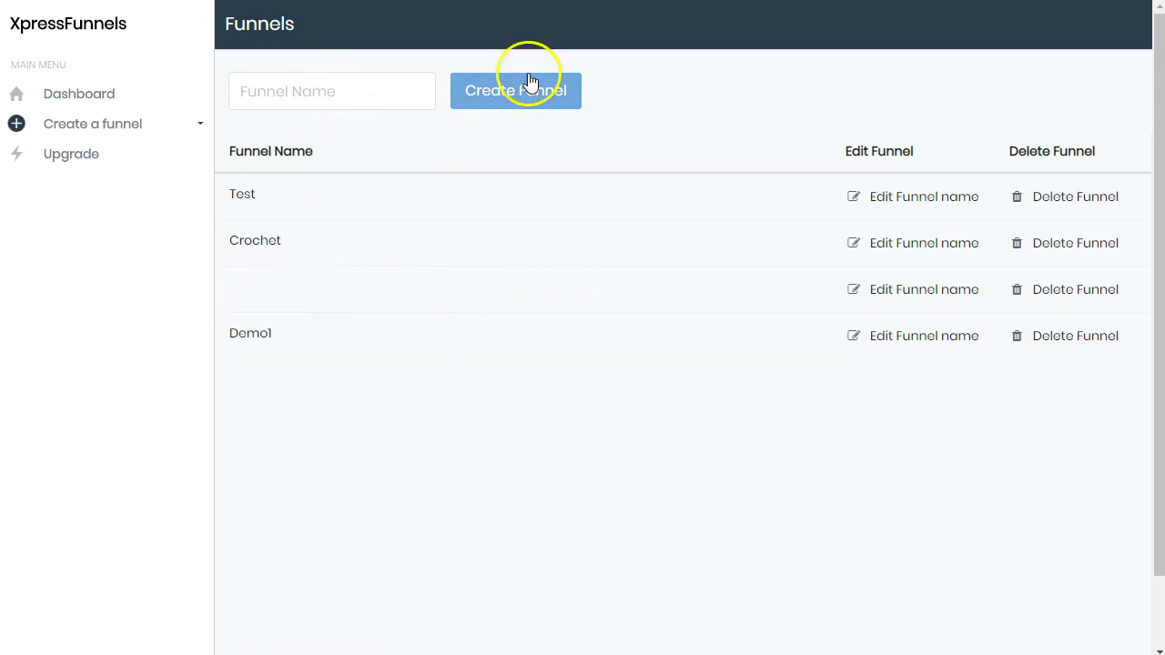
Delete the funnel without a name and open the Demo1 funnel
left_click(1069, 290)
left_click(656, 74)
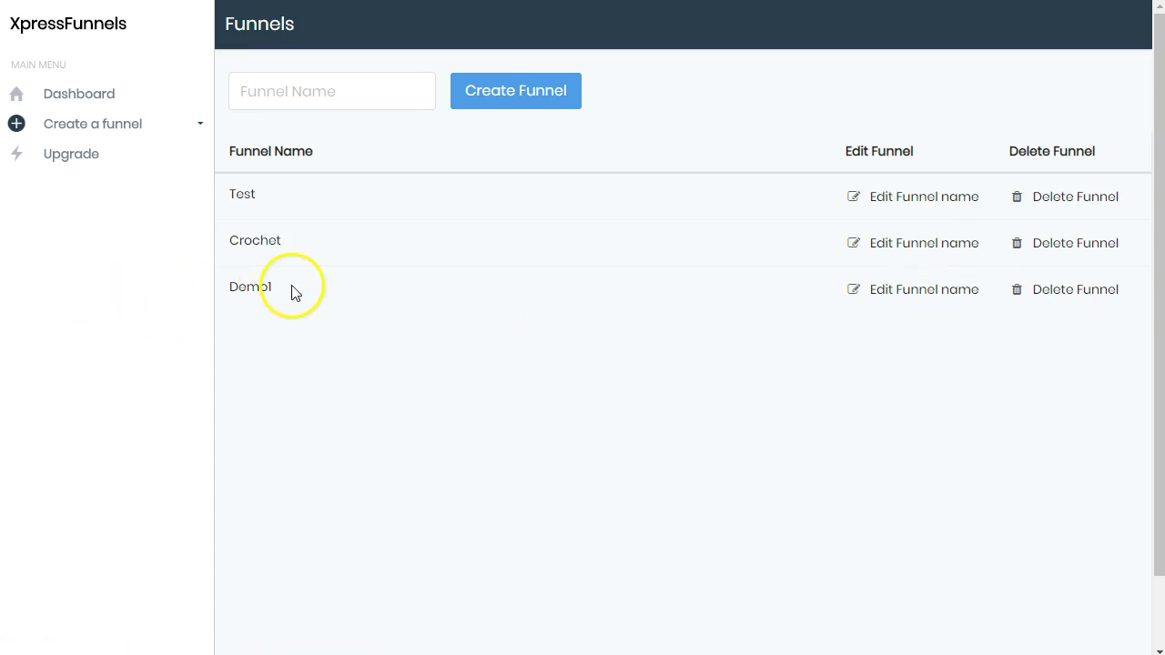
left_click(253, 293)
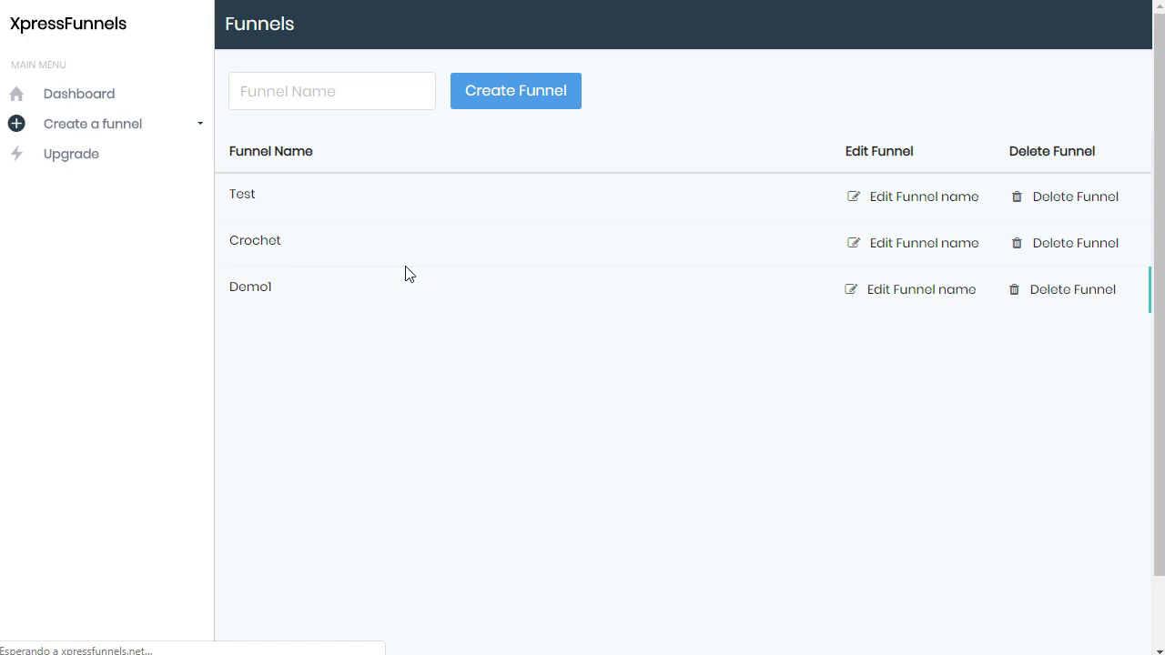
Examine the page templates offered for Sales Offer, Just Pay Shipping and Thank You in the Demo1 funnel
left_click(304, 87)
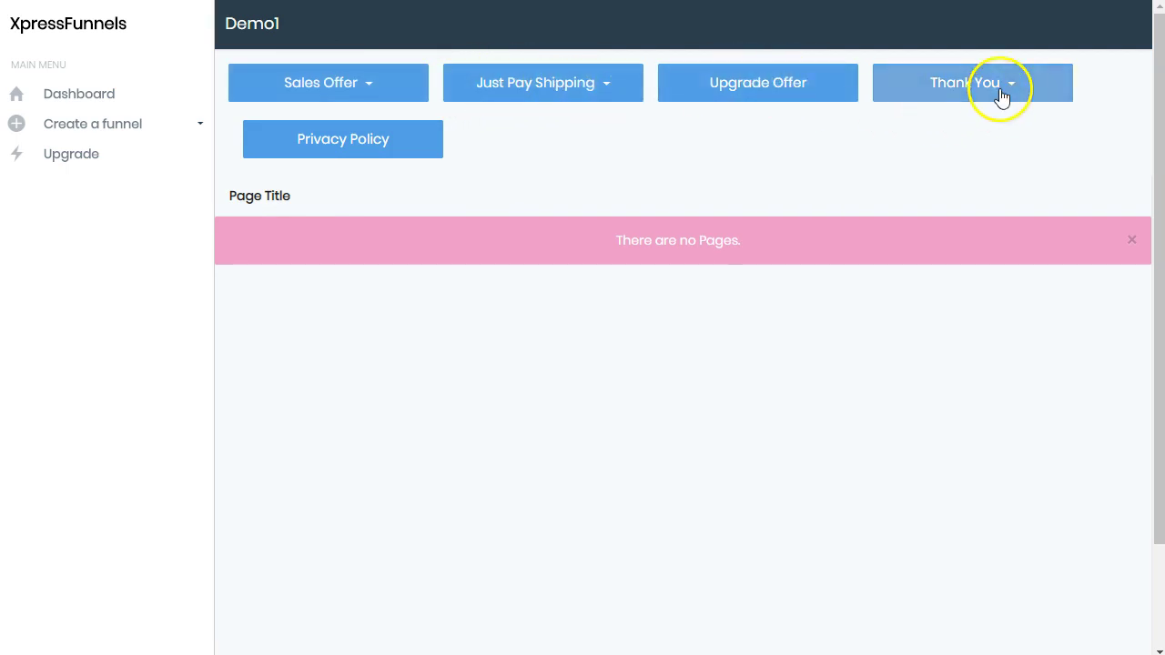
left_click(373, 85)
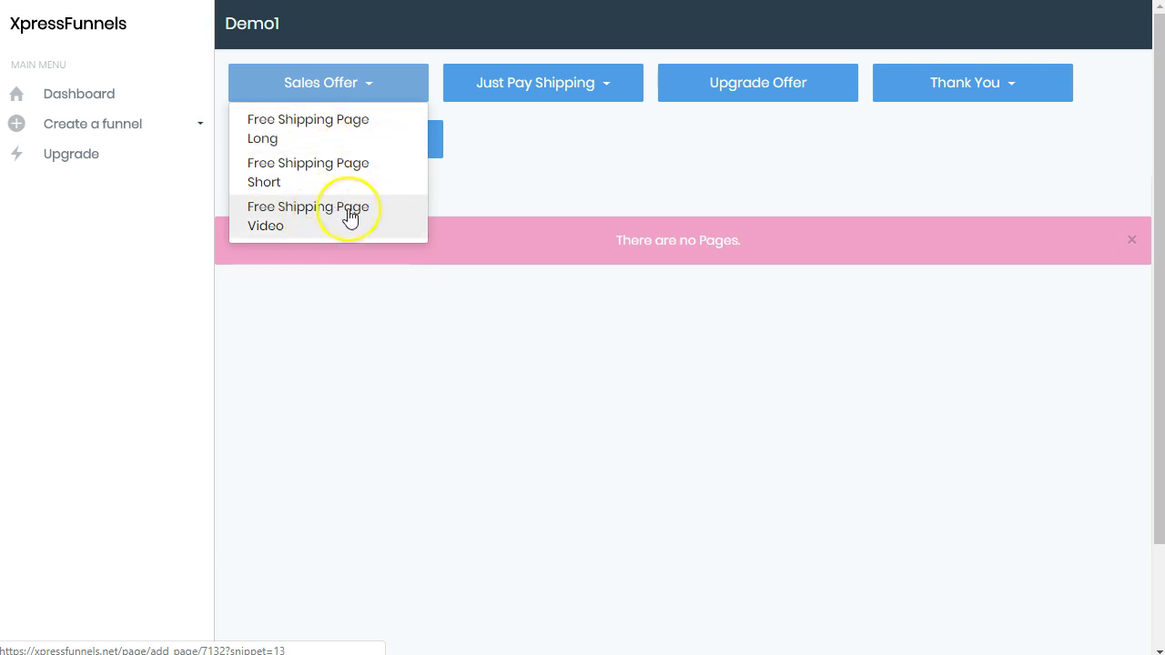
left_click(595, 84)
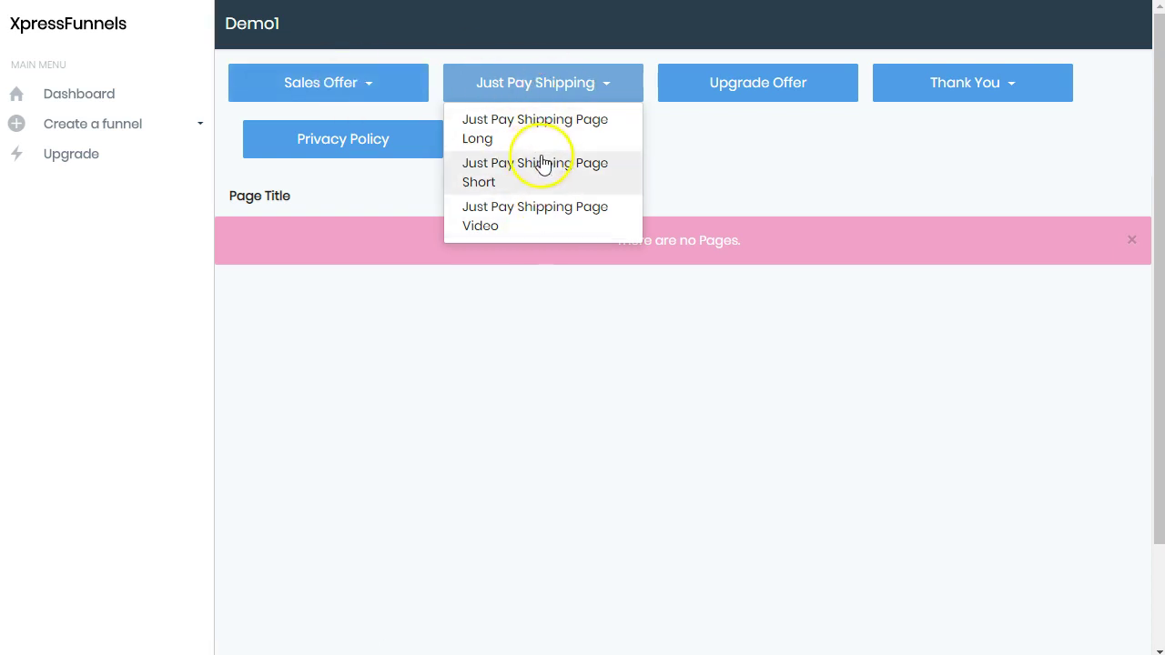
left_click(342, 91)
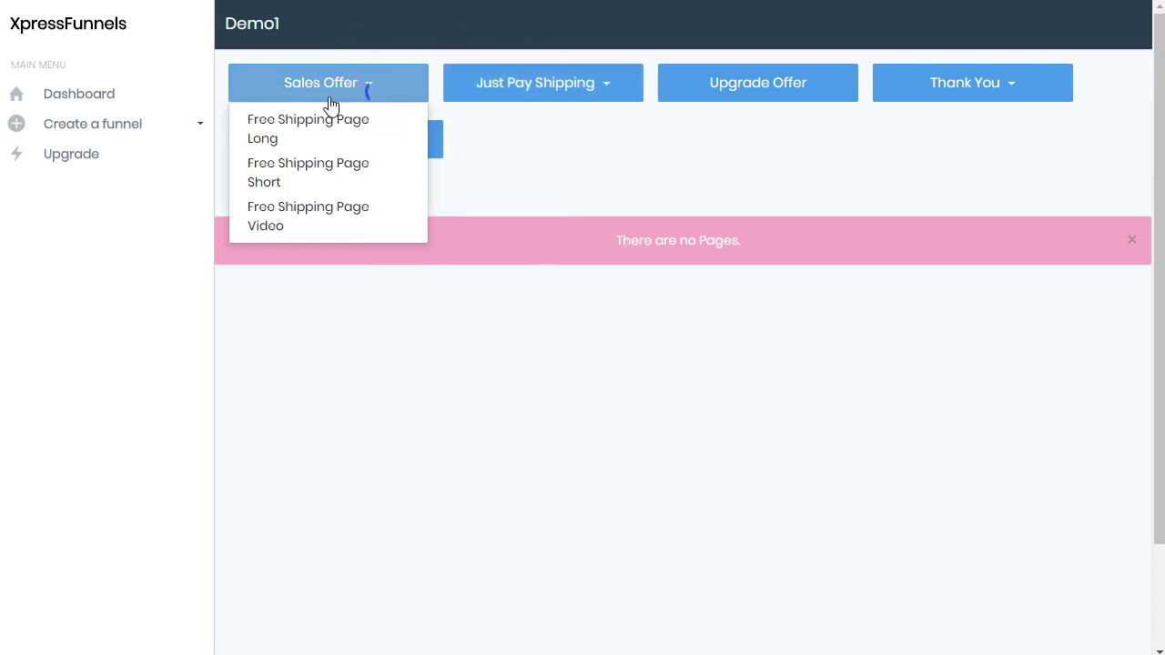
left_click(577, 78)
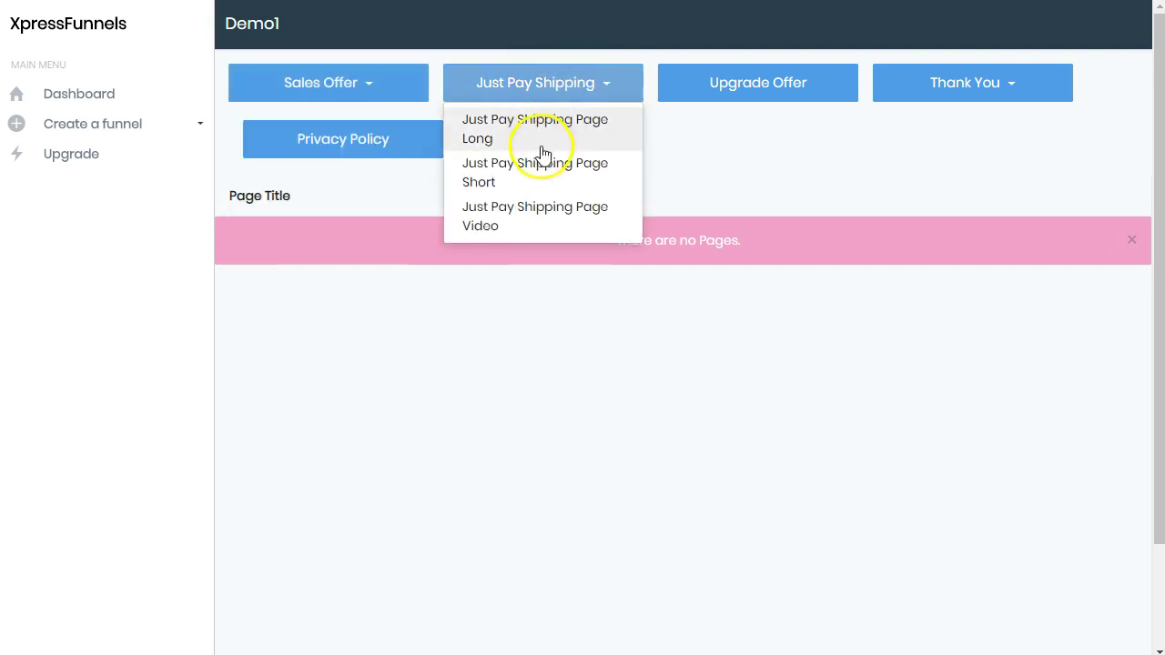
left_click(1005, 87)
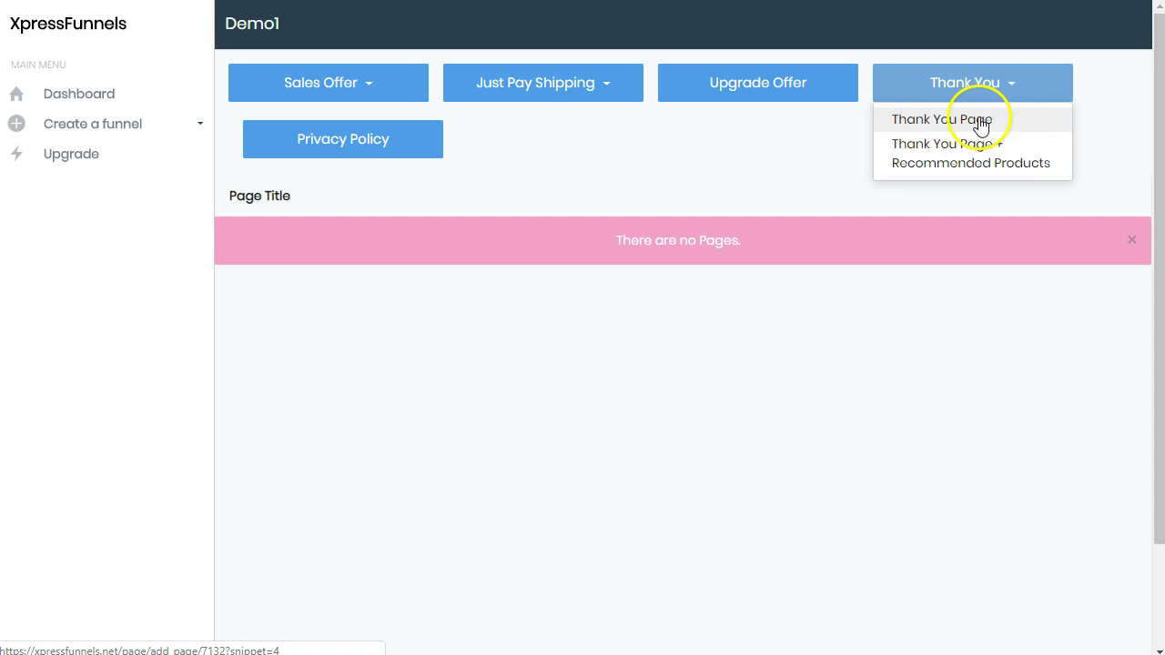
left_click(948, 151)
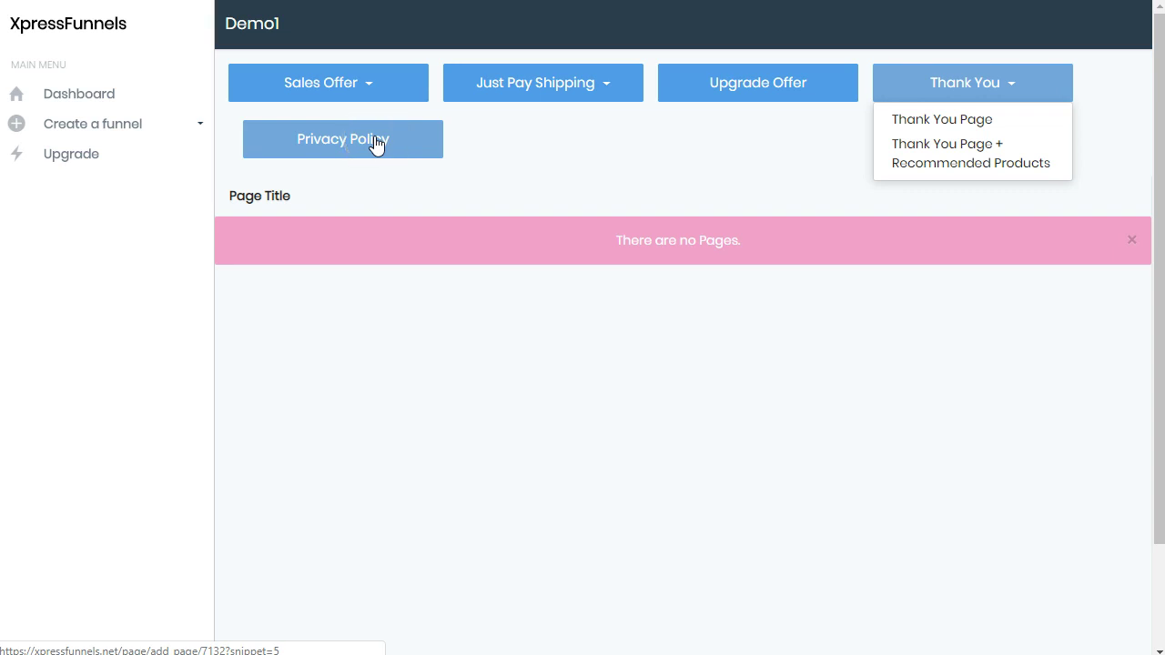
Start a new sales offer page in the Demo1 funnel from the Free Shipping Page Long template
left_click(362, 90)
left_click(314, 122)
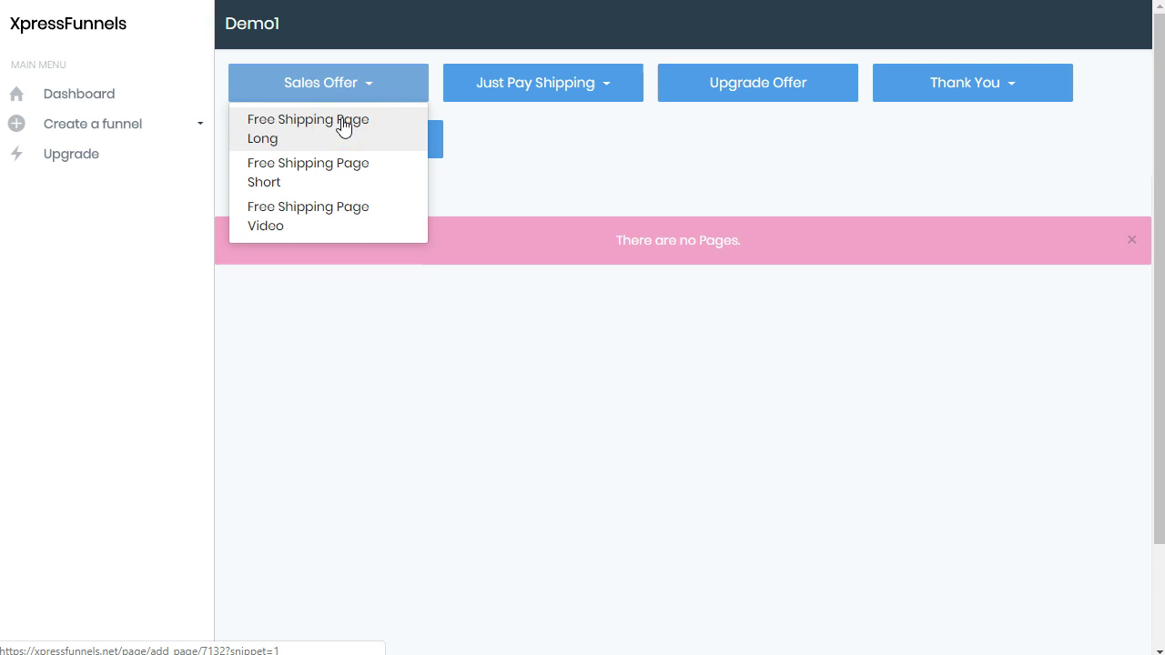
left_click(284, 134)
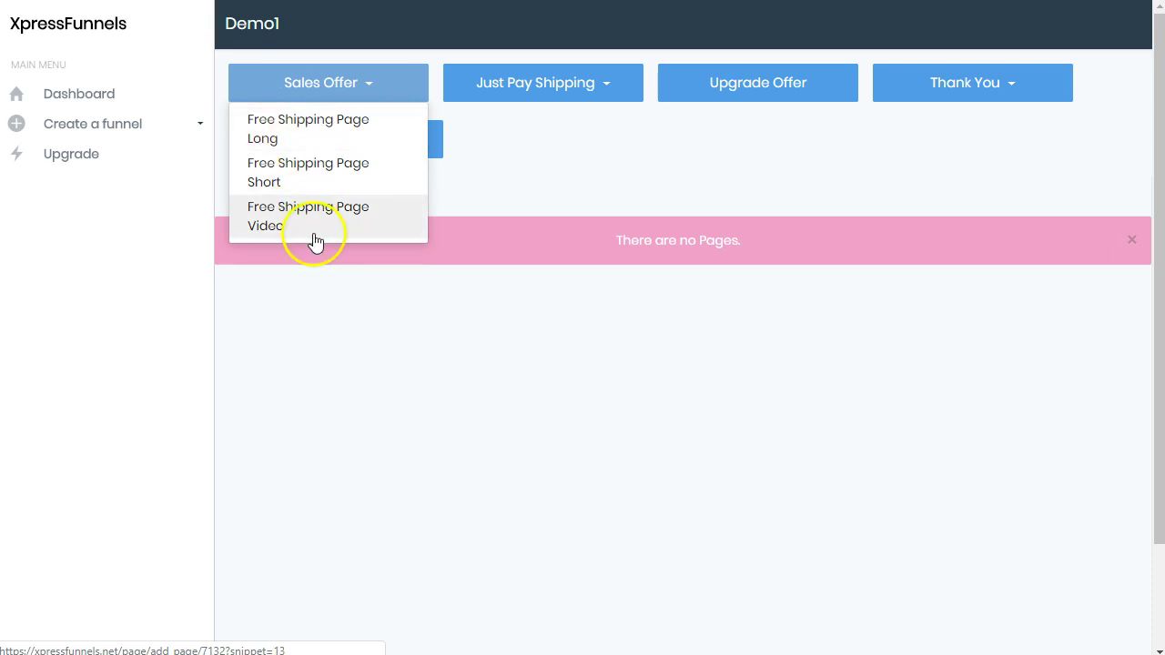
left_click(304, 142)
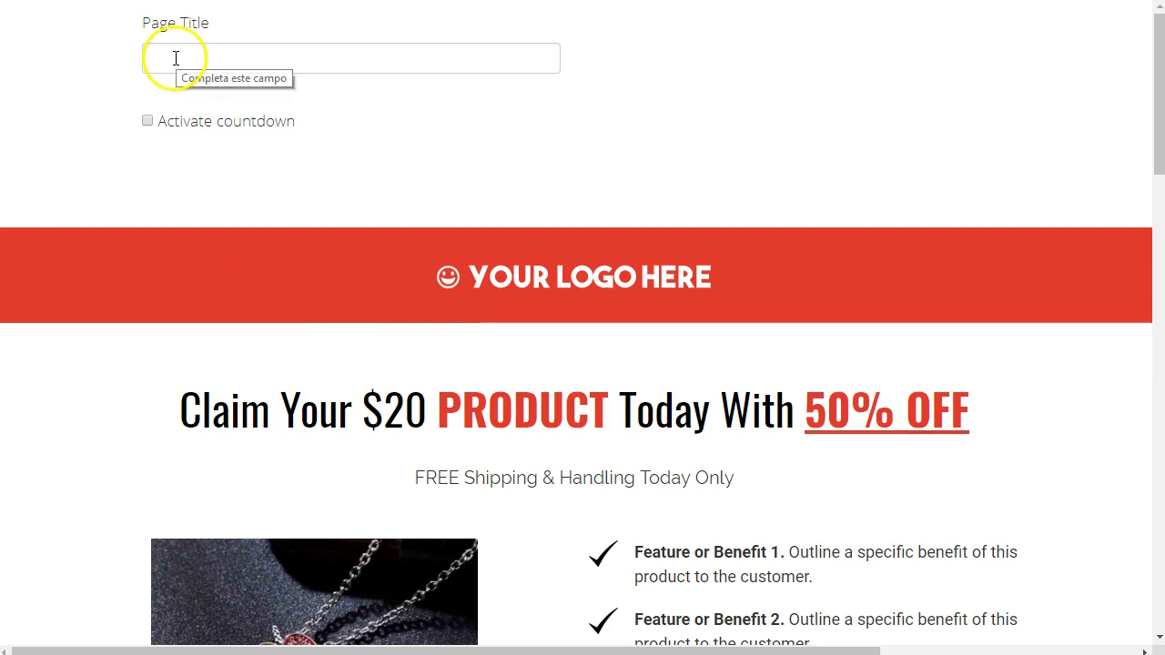
Examine the sales page template from the page title field and countdown option down to the footer
left_click(176, 58)
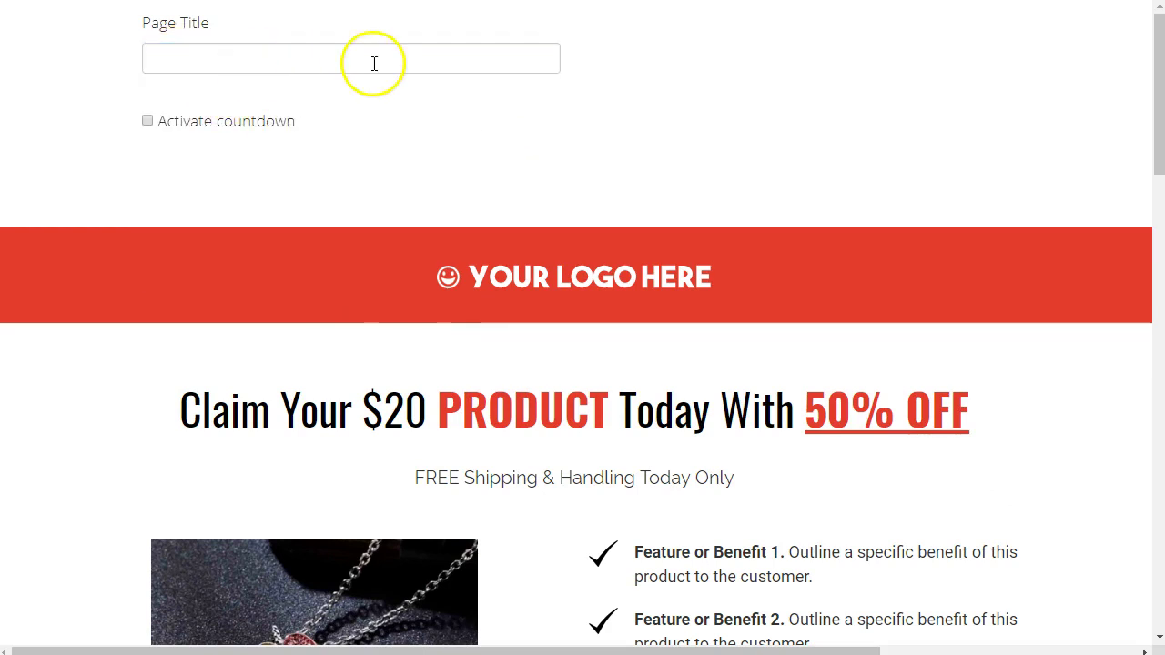
scroll(391, 270, "down", 2)
scroll(391, 270, "down", 3)
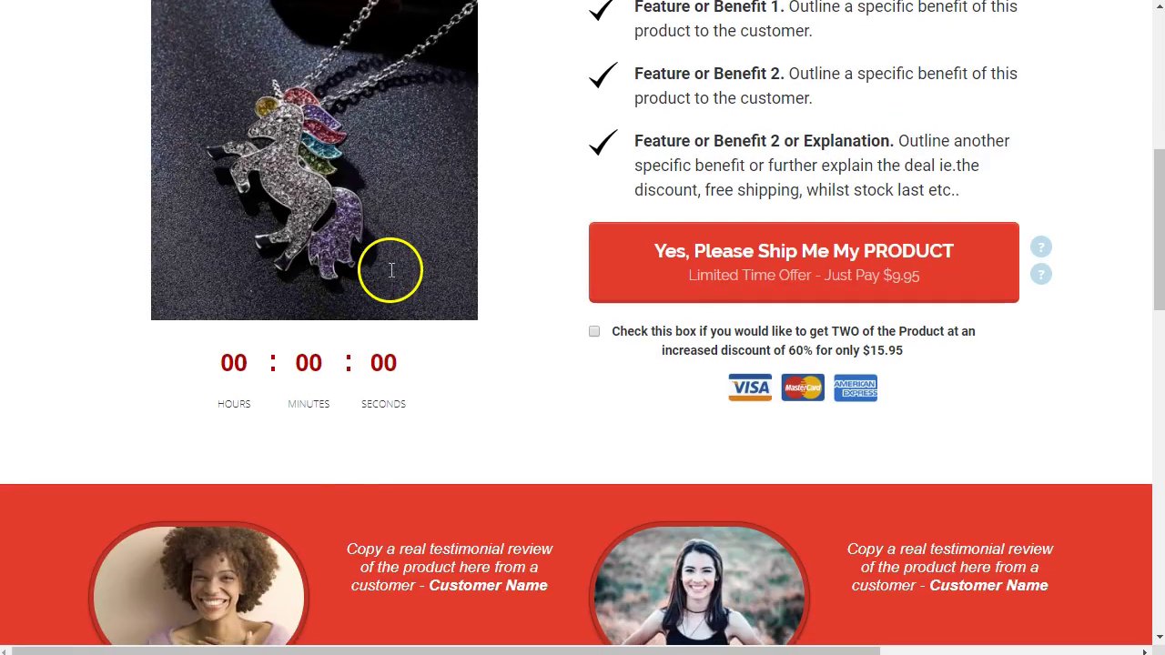
scroll(388, 361, "up", 3)
scroll(546, 307, "up", 2)
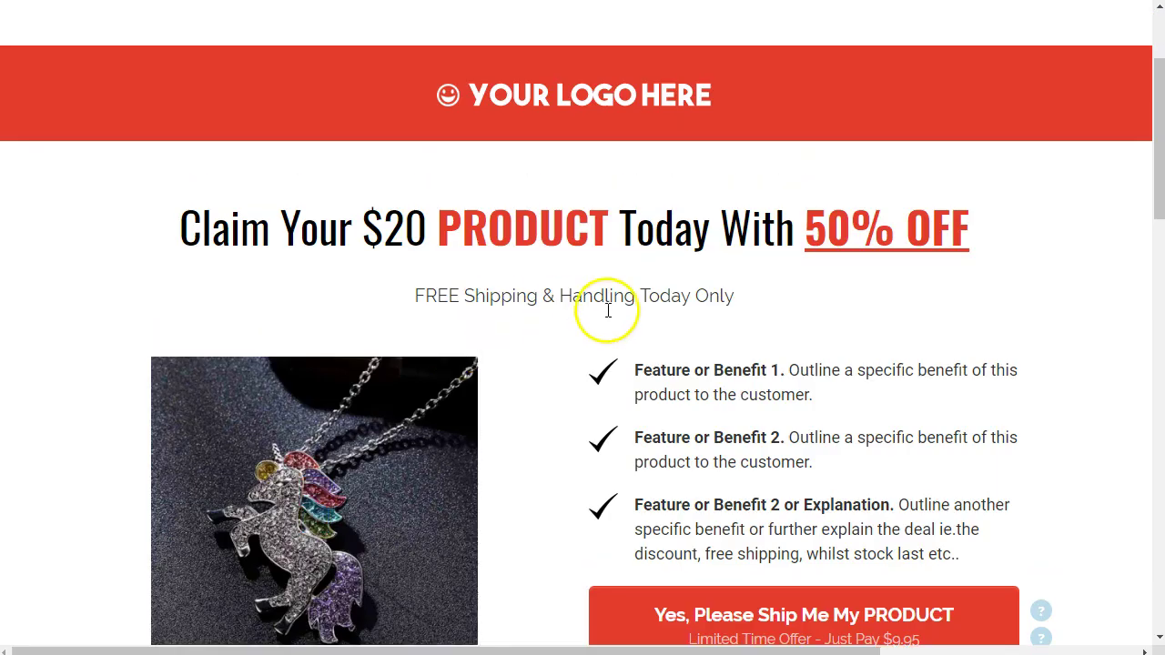
scroll(778, 328, "down", 20)
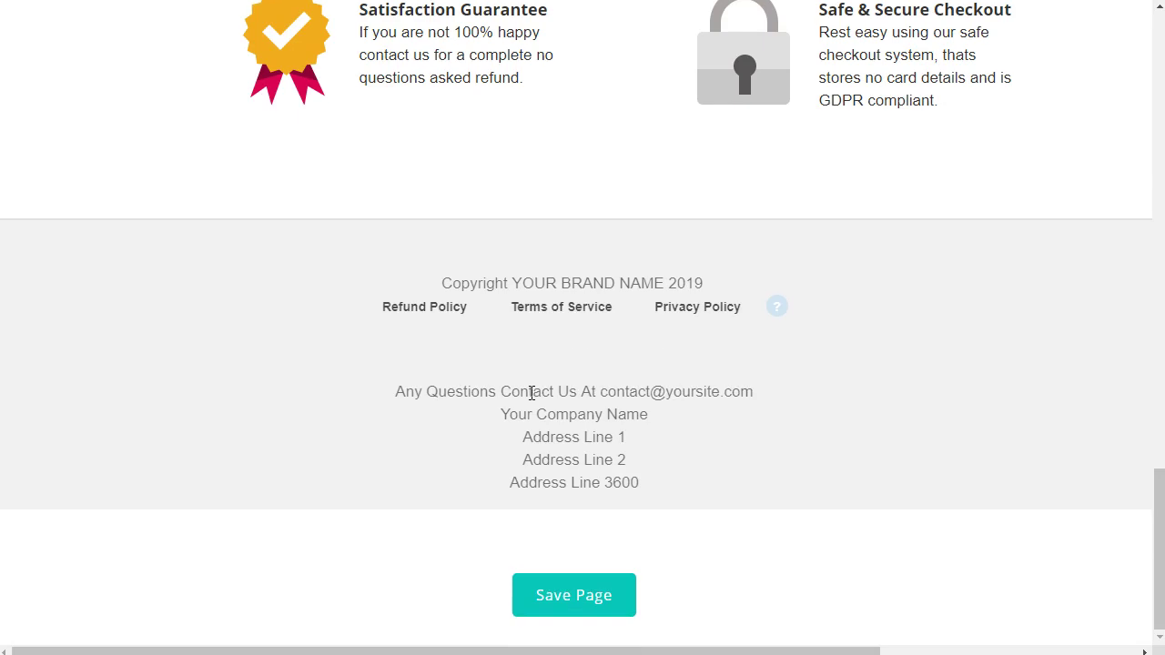
scroll(531, 393, "up", 20)
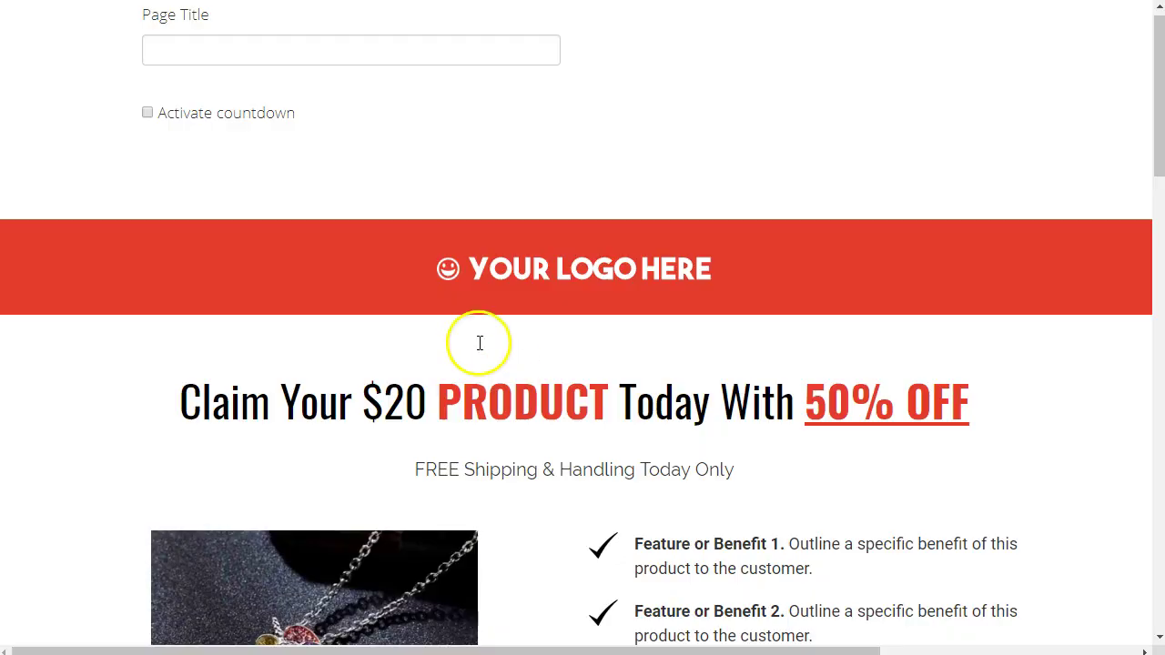
Set the background color of the logo header section to black
left_click(491, 268)
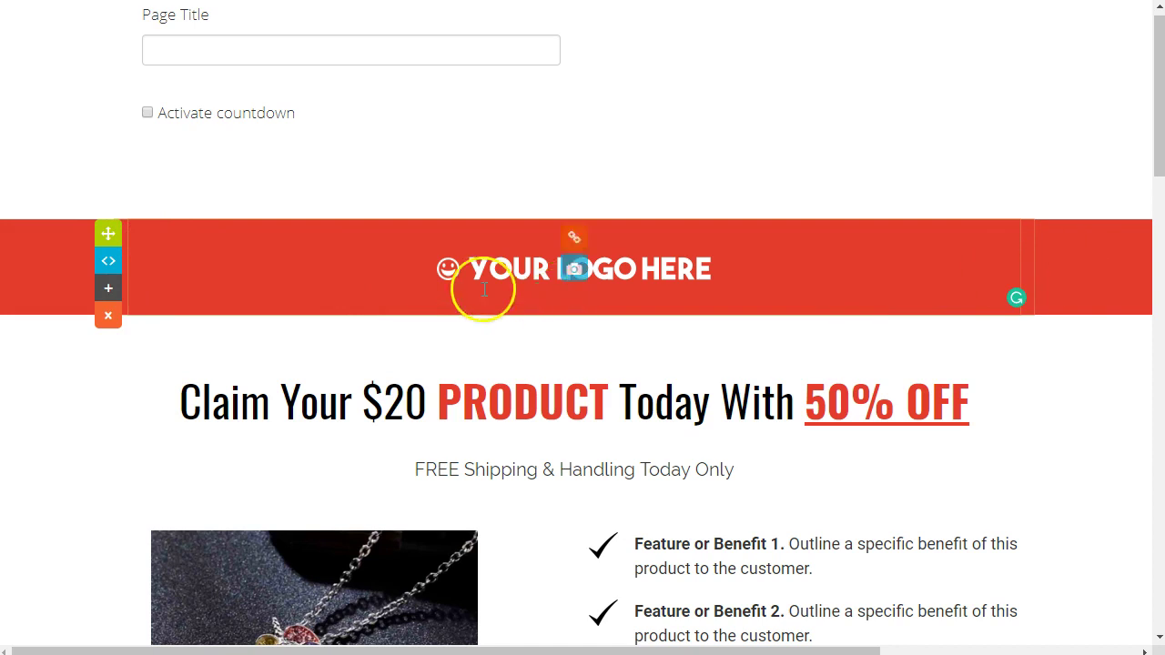
left_click(49, 275)
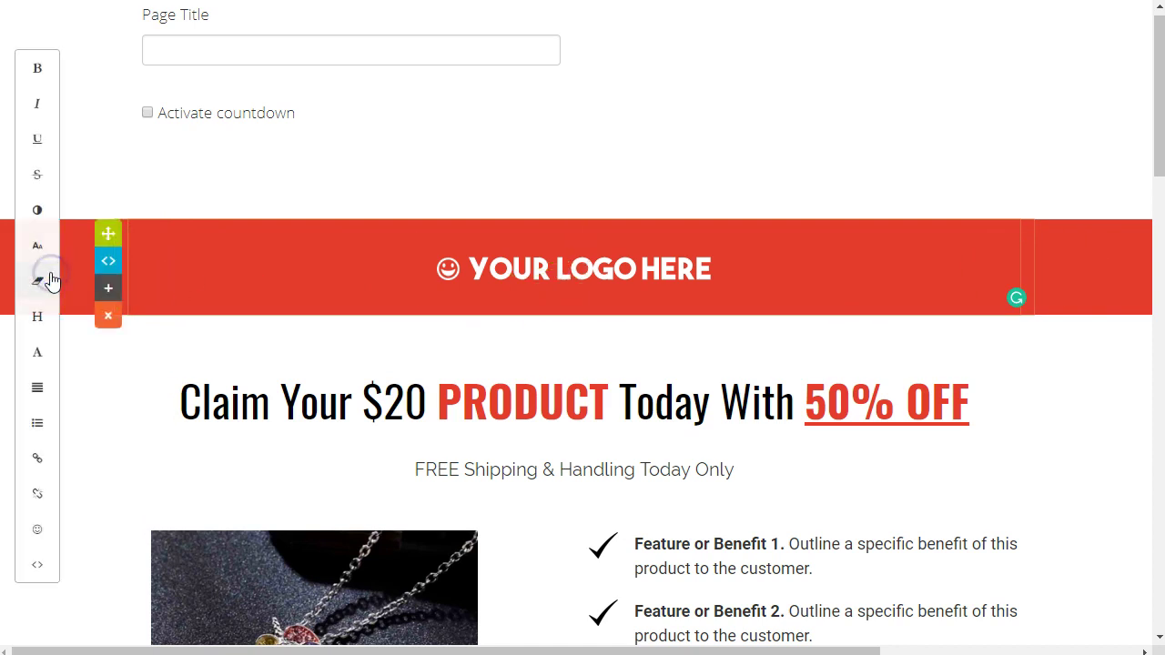
left_click(231, 254)
key("Down")
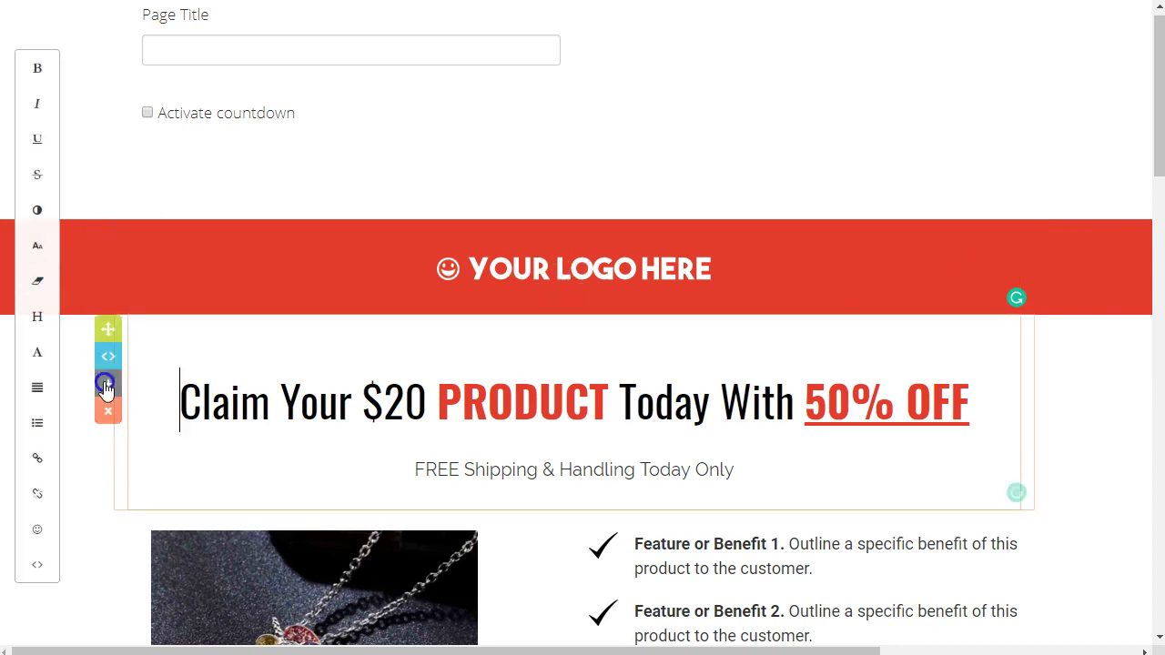
left_click(83, 267)
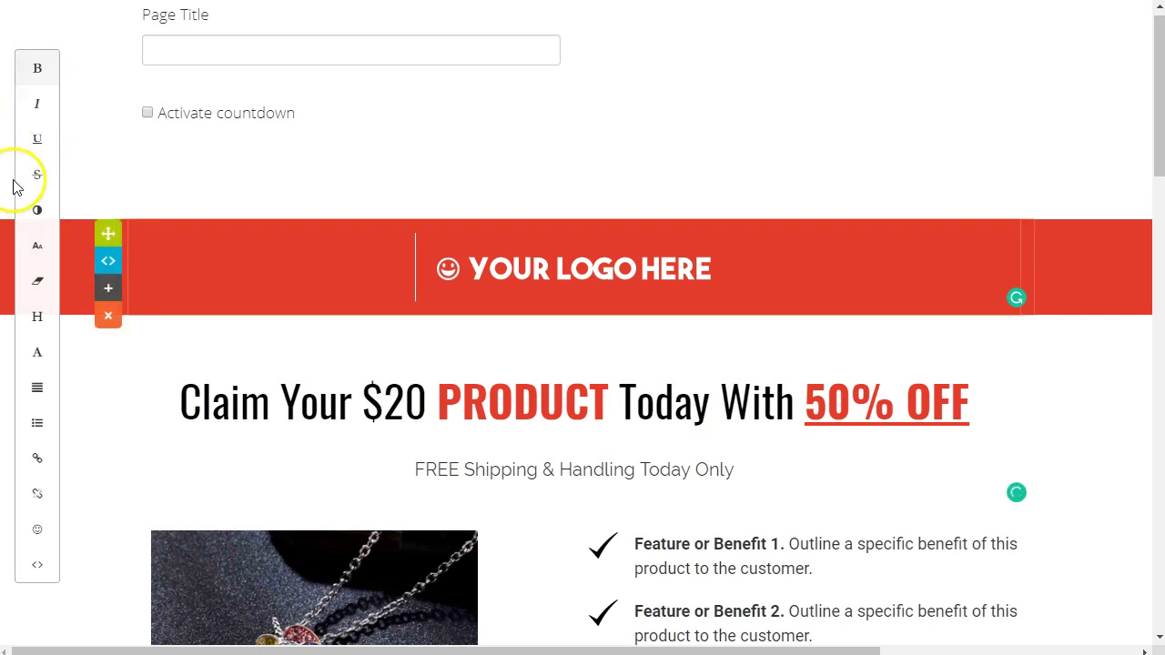
mouse_move(704, 254)
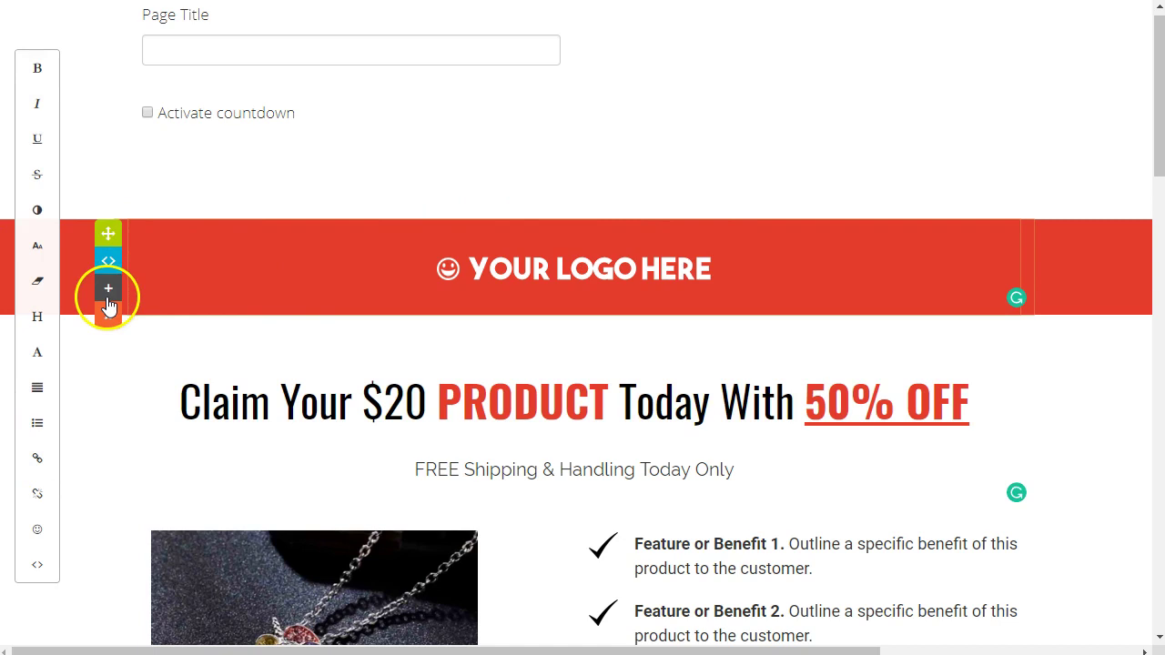
left_click(37, 213)
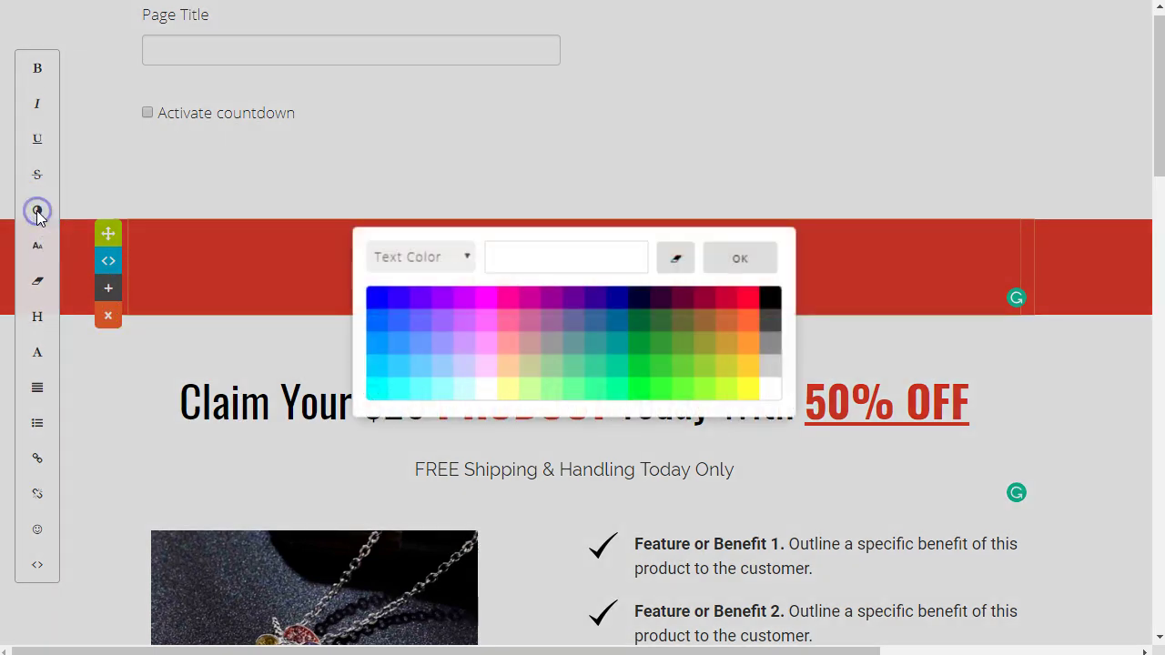
left_click(420, 266)
left_click(417, 305)
left_click(434, 258)
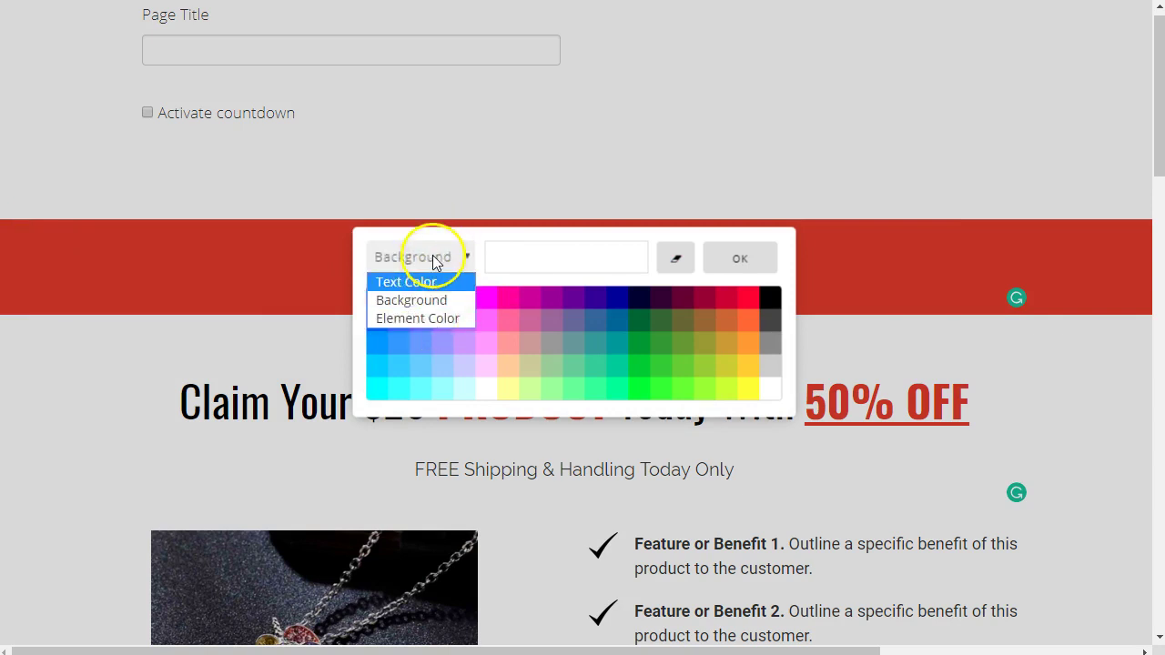
left_click(433, 258)
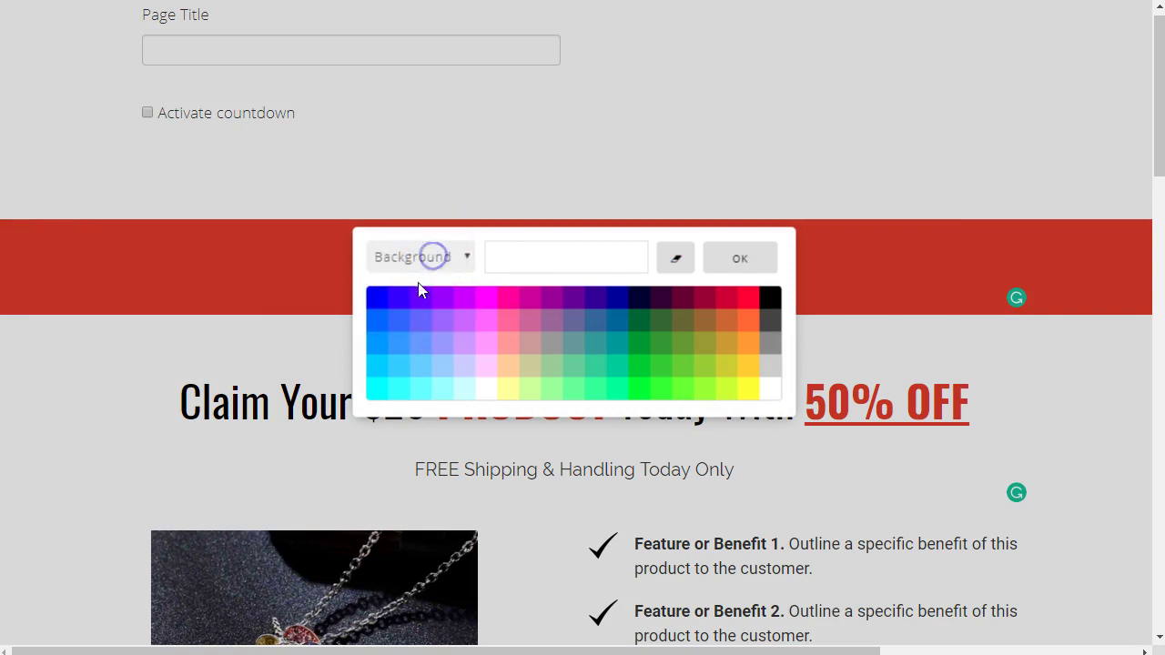
left_click(768, 303)
left_click(742, 257)
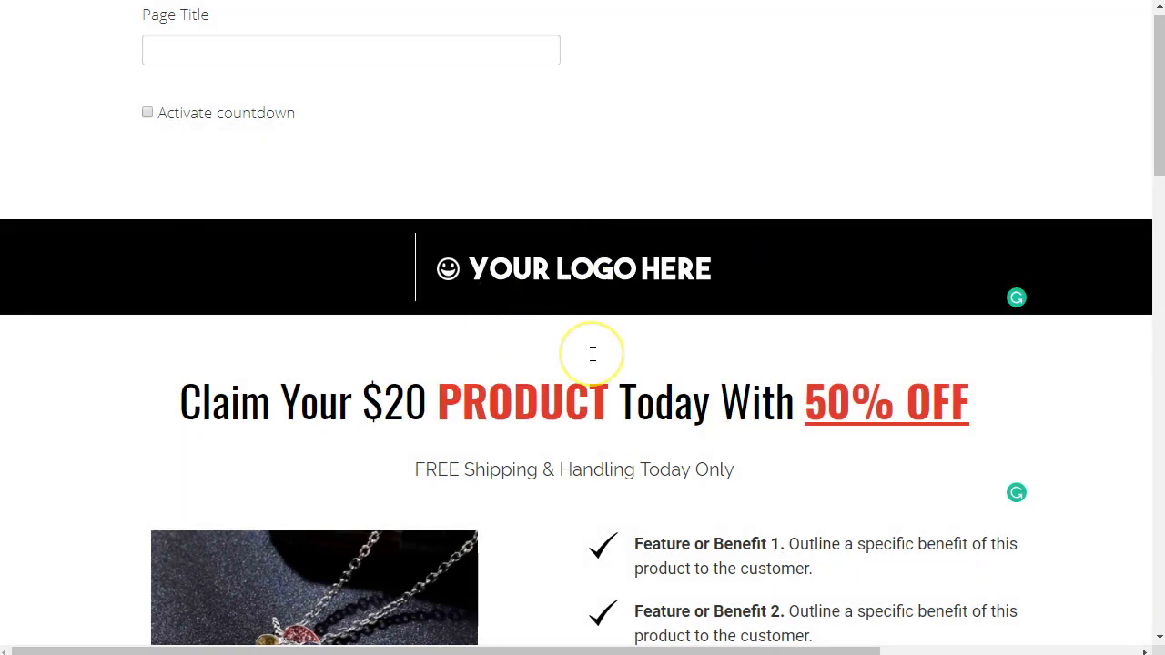
Replace "Claim Your" in the headline below the logo with "Consigue ahora tu"
scroll(593, 354, "down", 2)
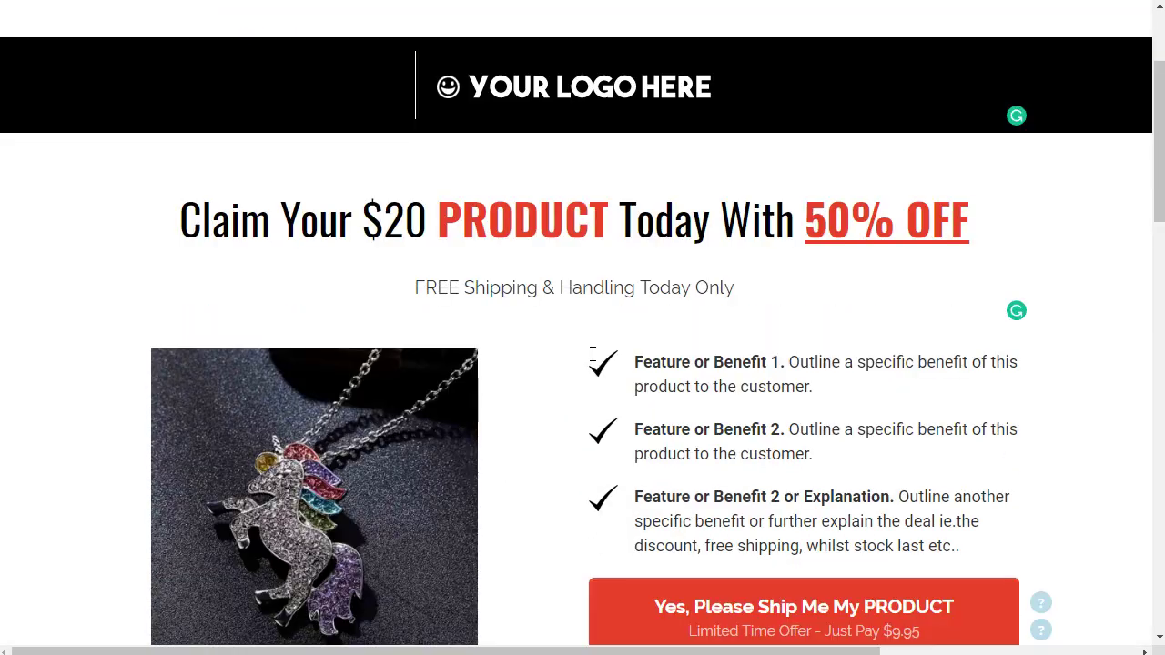
left_click(441, 238)
left_click_drag(179, 215, 382, 229)
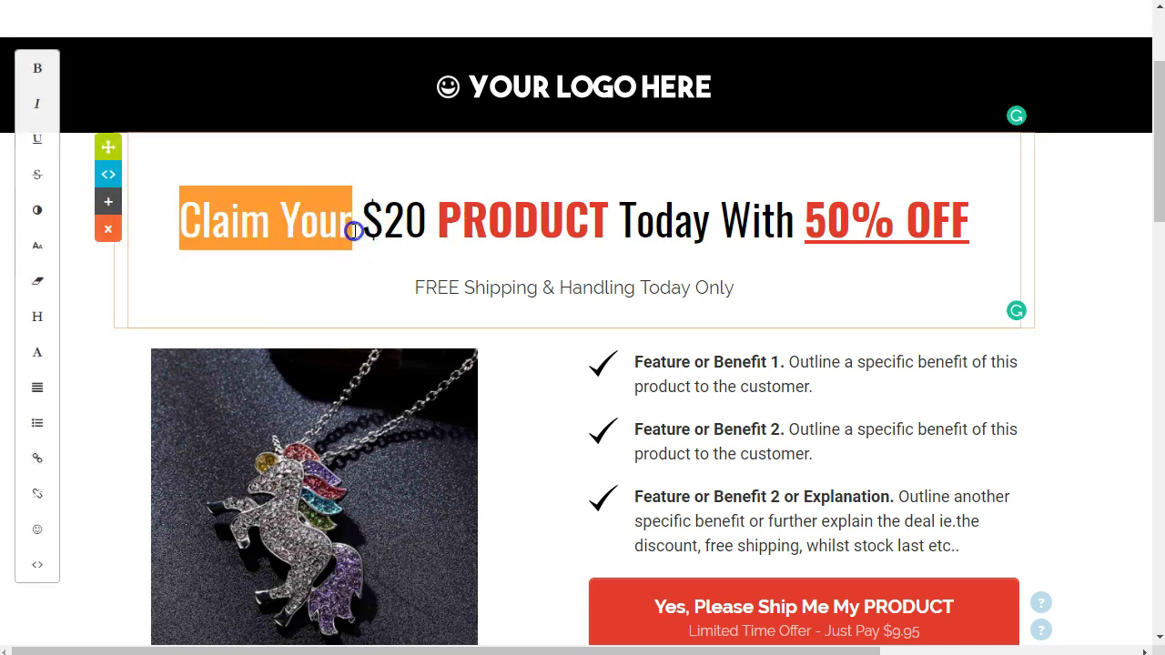
type("Solici")
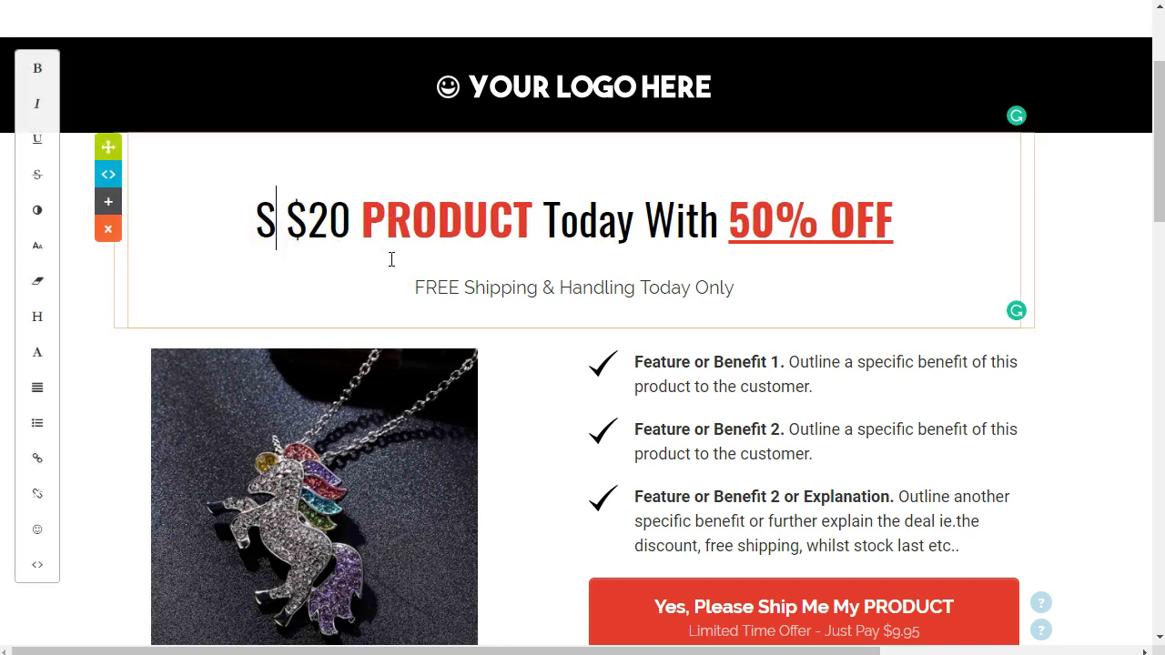
key("BackSpace")
key("BackSpace")
key("BackSpace")
key("BackSpace")
key("BackSpace")
key("BackSpace")
type("con")
key("BackSpace")
key("BackSpace")
key("BackSpace")
type("Son")
key("BackSpace")
key("BackSpace")
key("BackSpace")
type("Consigue ahora t")
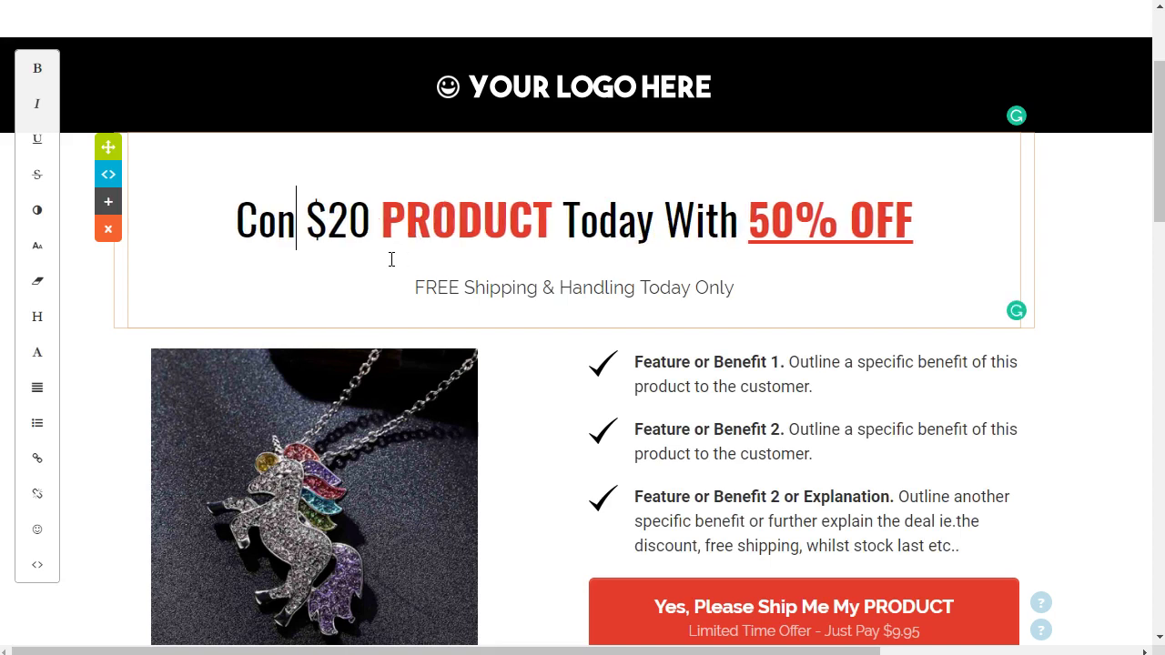
type("u")
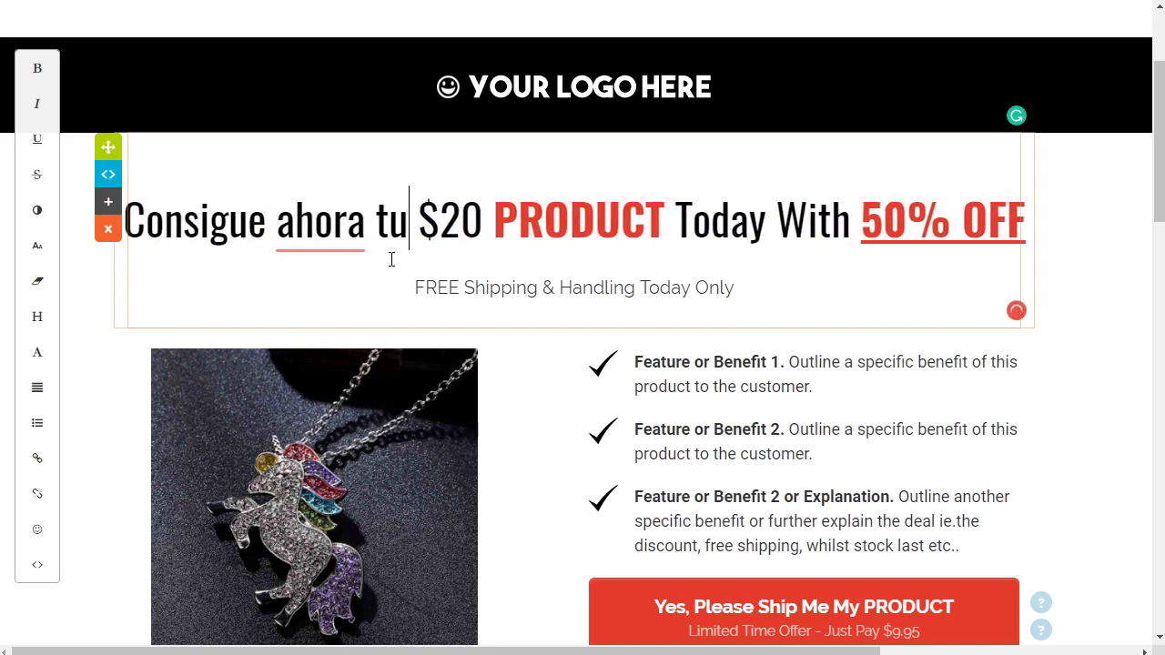
Remove the $20 price from the headline
double_click(449, 233)
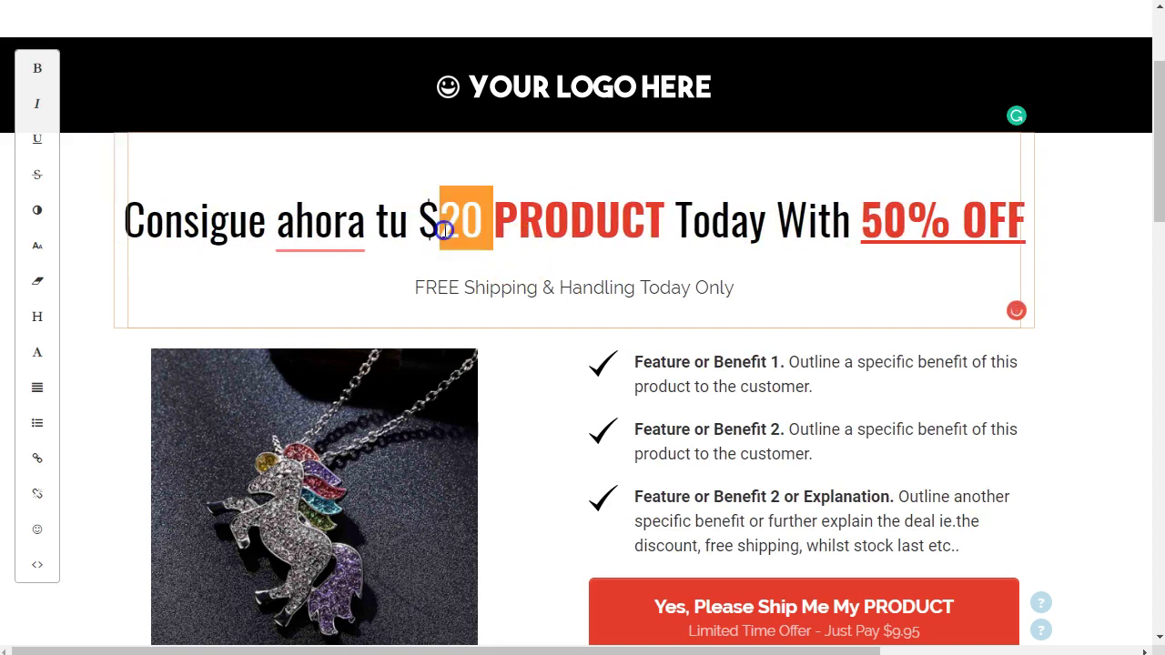
key("BackSpace")
key("BackSpace")
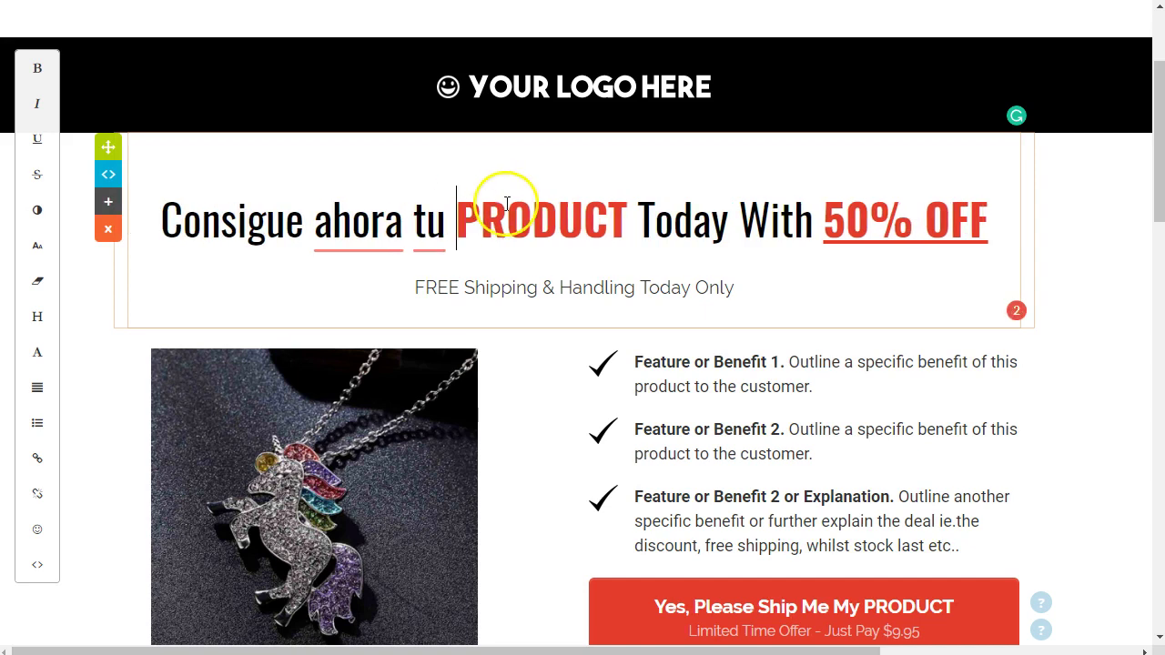
Replace PRODUCT in the headline with ESTAMBRES and change the word "tu" before it to "tus"
double_click(509, 207)
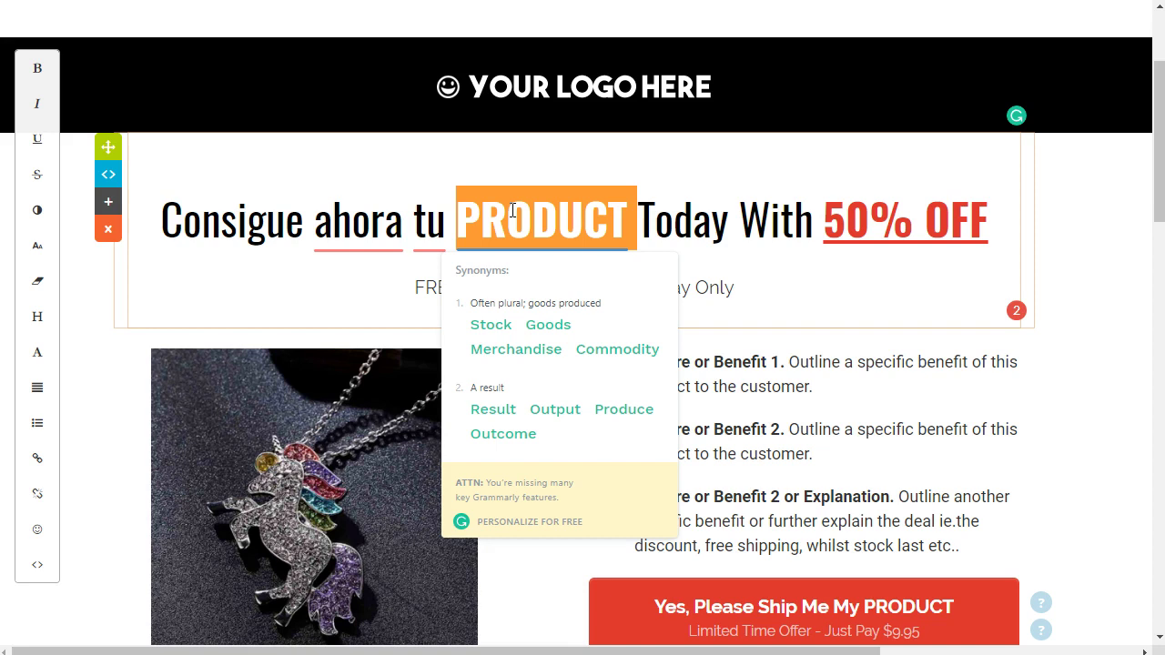
type("ESTAMBRES")
left_click(425, 217)
type("s")
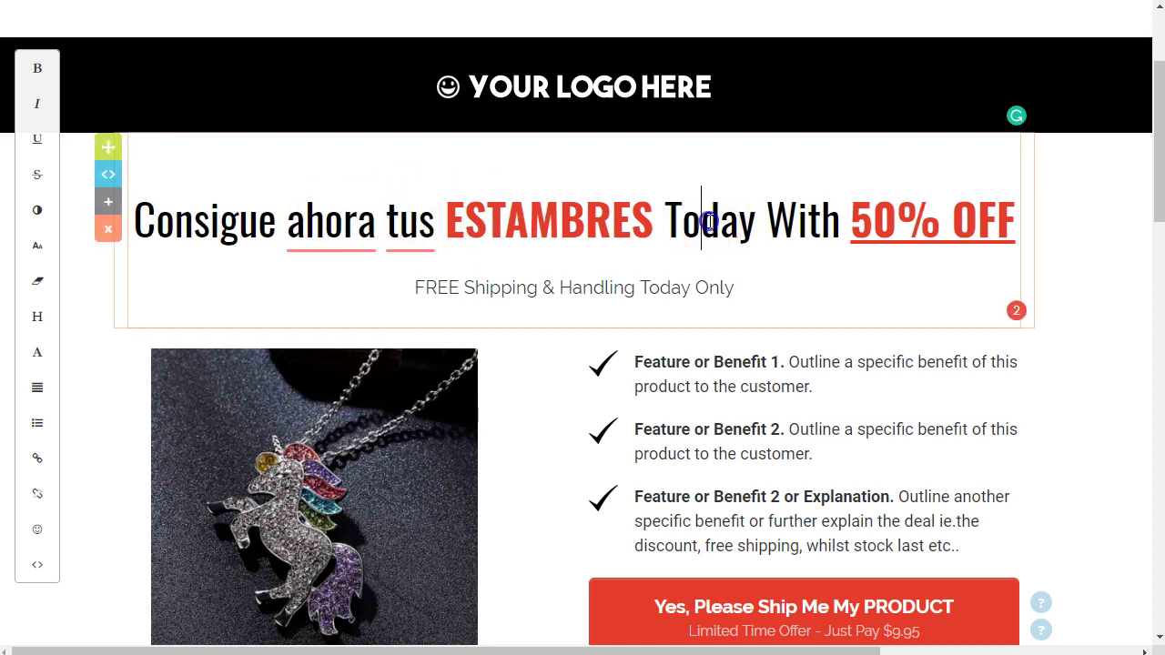
Replace "Today With" in the headline with "con el" and "OFF" with "de descuento"
double_click(709, 221)
key("Delete")
key("Delete")
key("Delete")
key("Delete")
key("Delete")
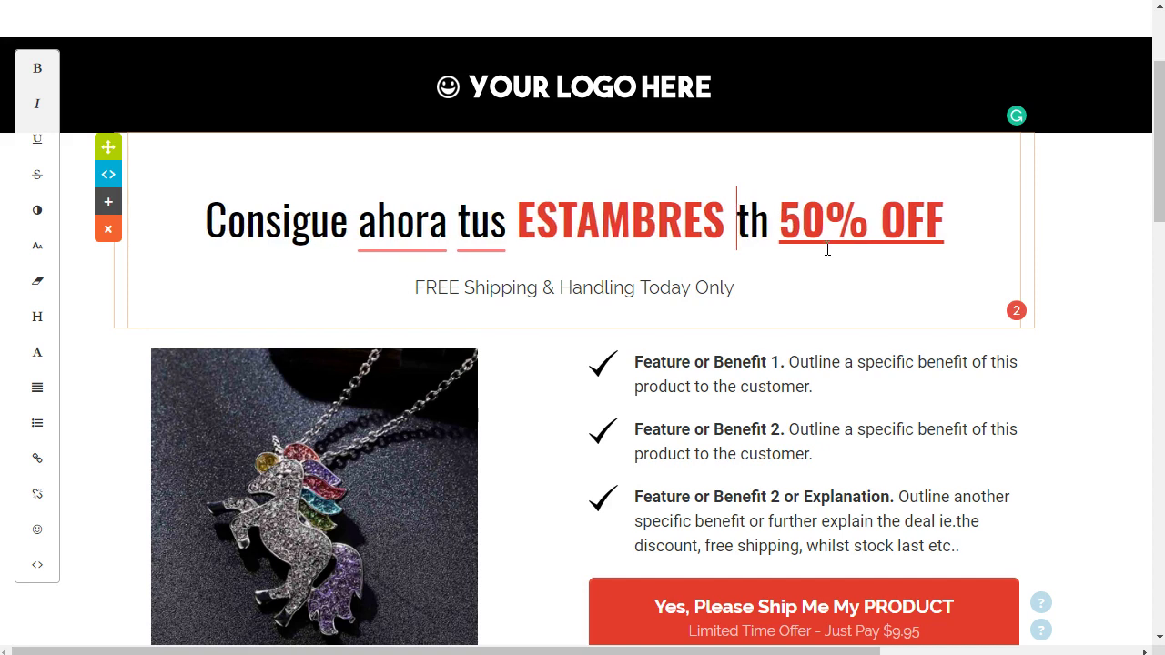
type("con el")
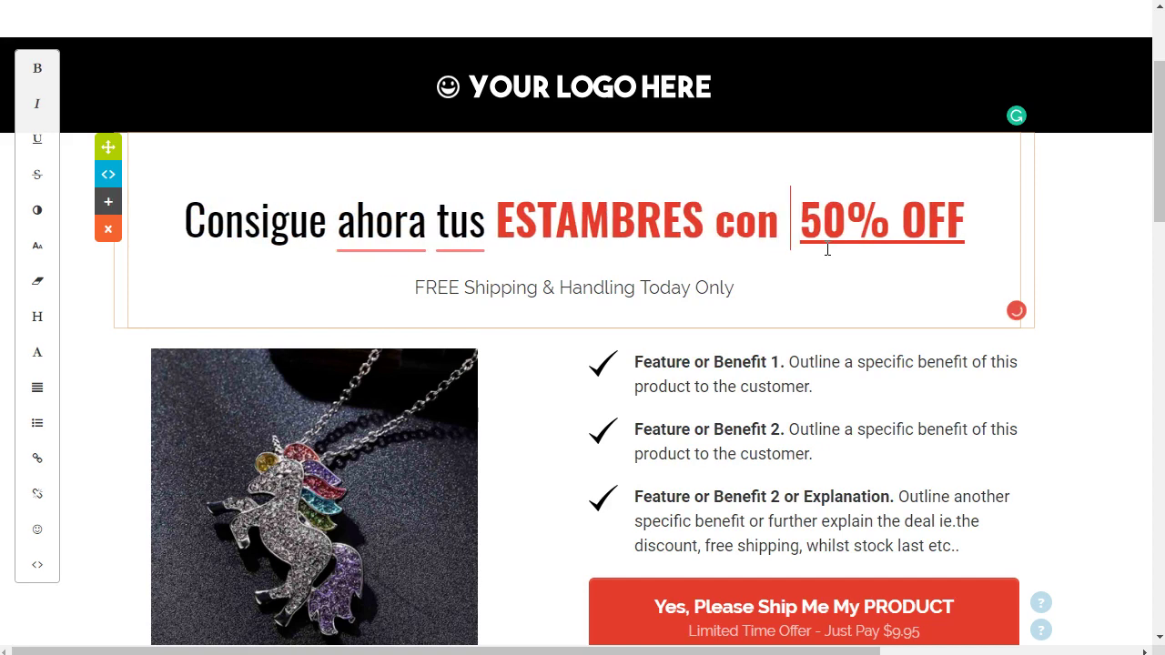
double_click(946, 207)
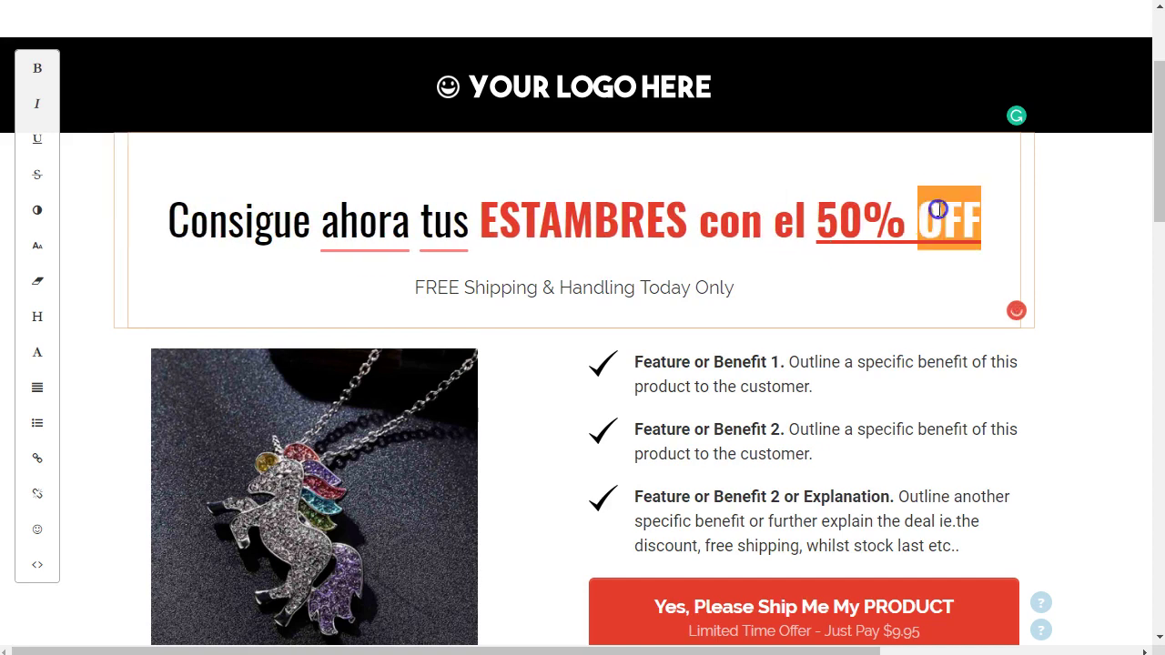
type("de descuento")
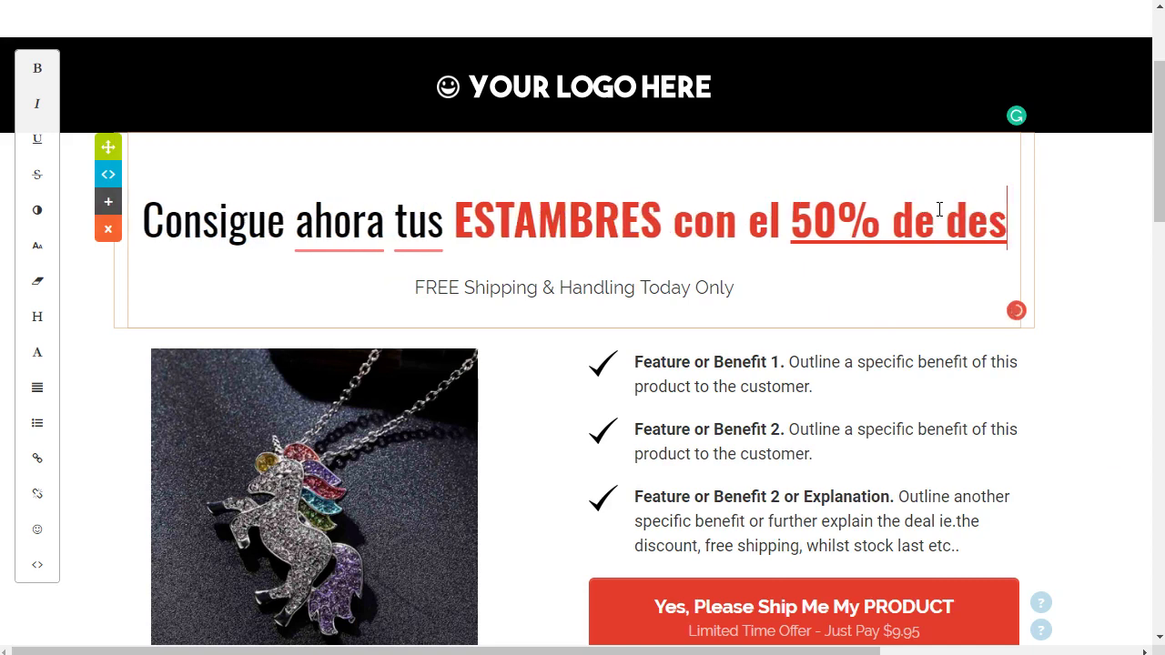
Replace the line below the headline, "FREE Shipping & Handling Today Only", with "solo disponible para Republica Mexicana"
left_click(538, 287)
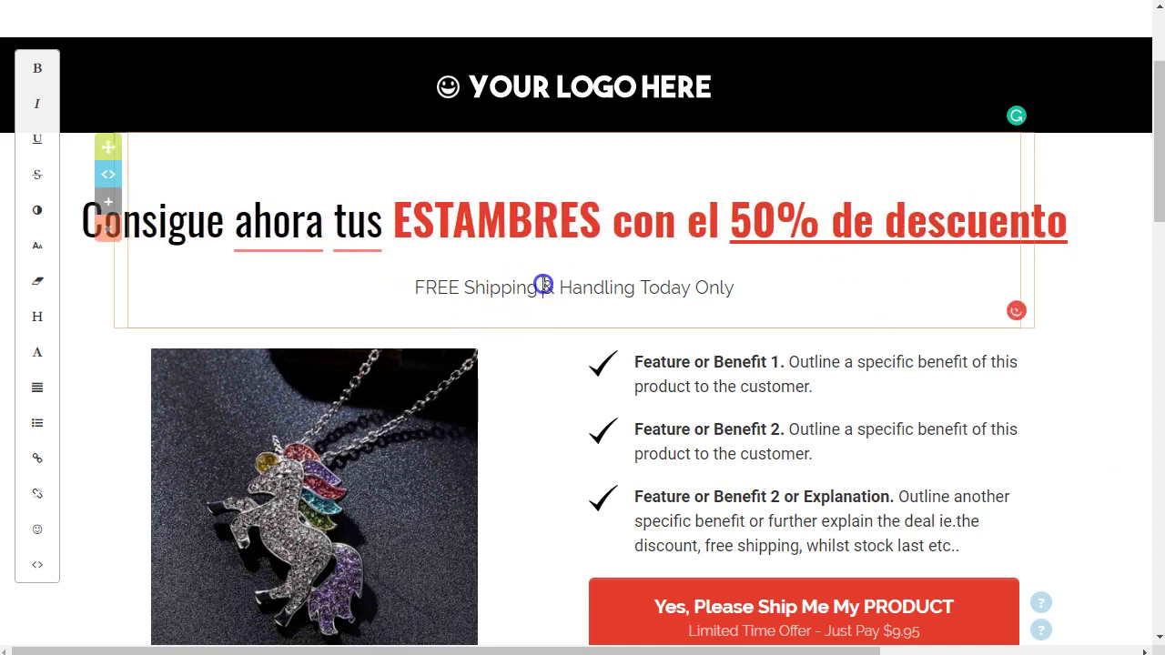
left_click(417, 288)
left_click_drag(418, 287, 533, 294)
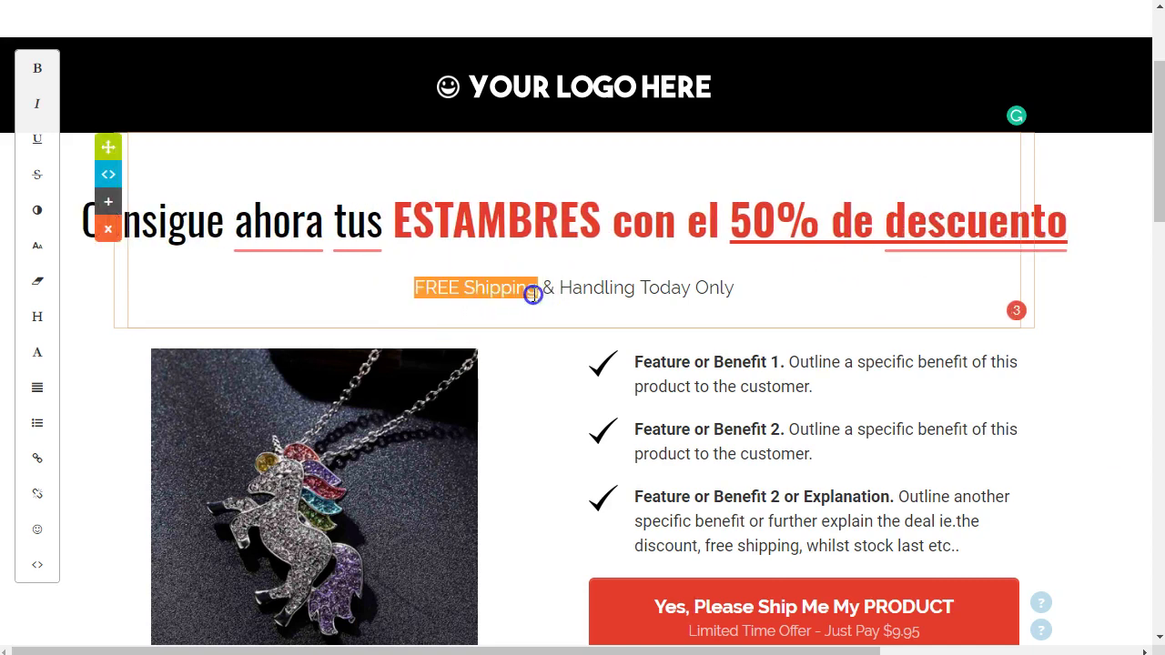
left_click(590, 284)
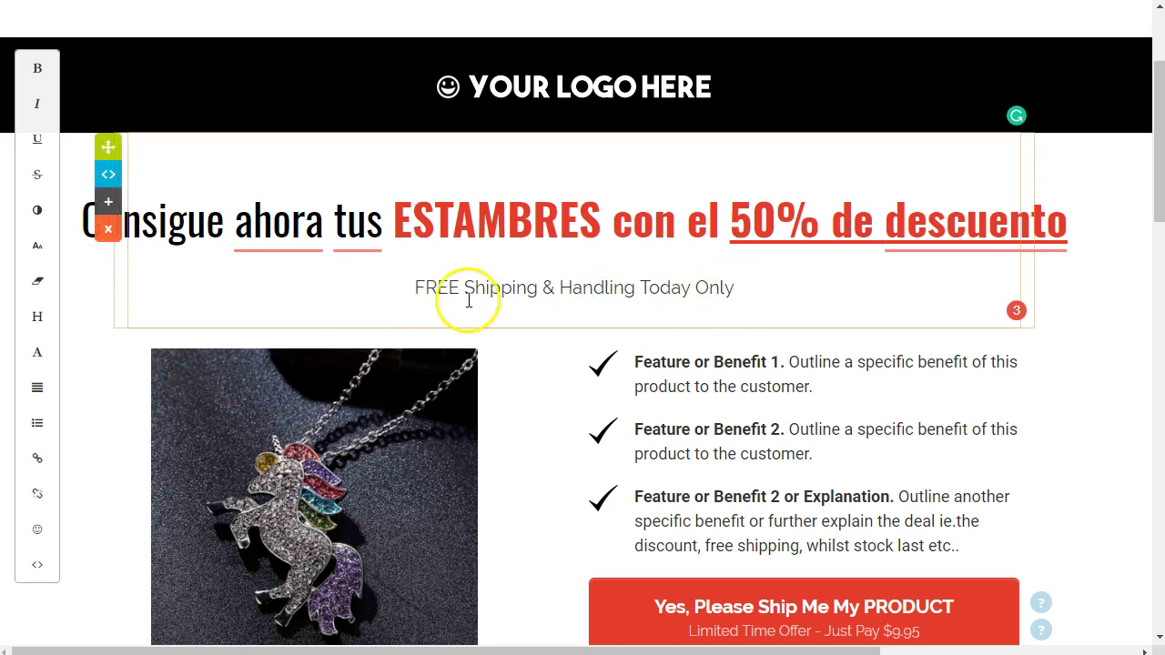
triple_click(616, 288)
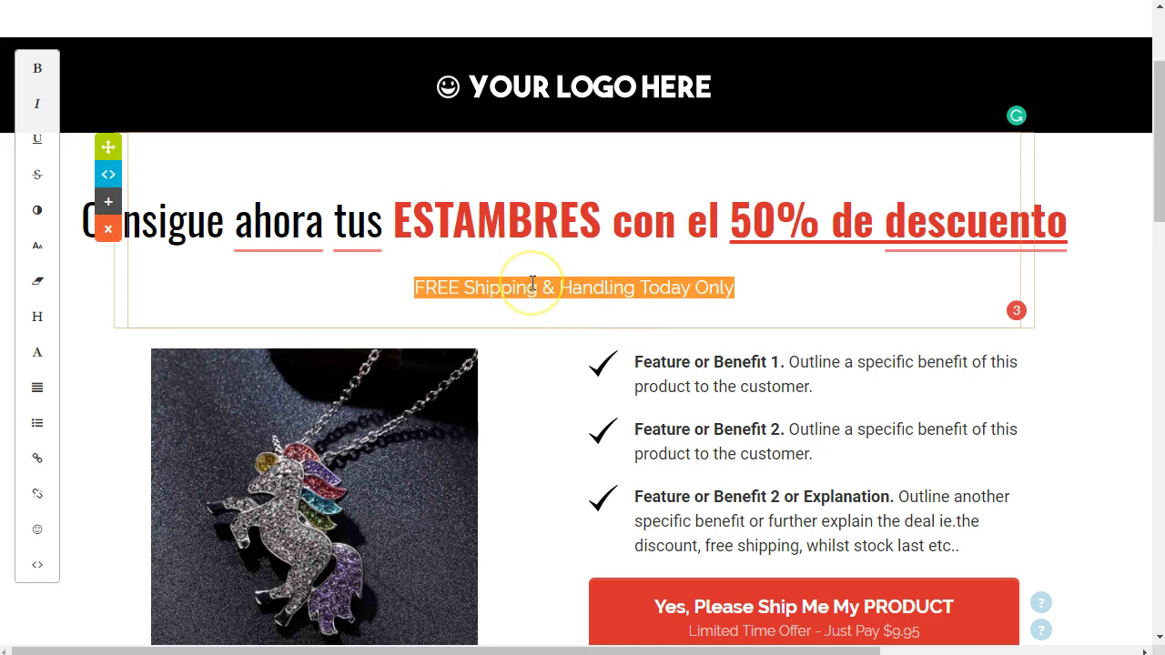
key("BackSpace")
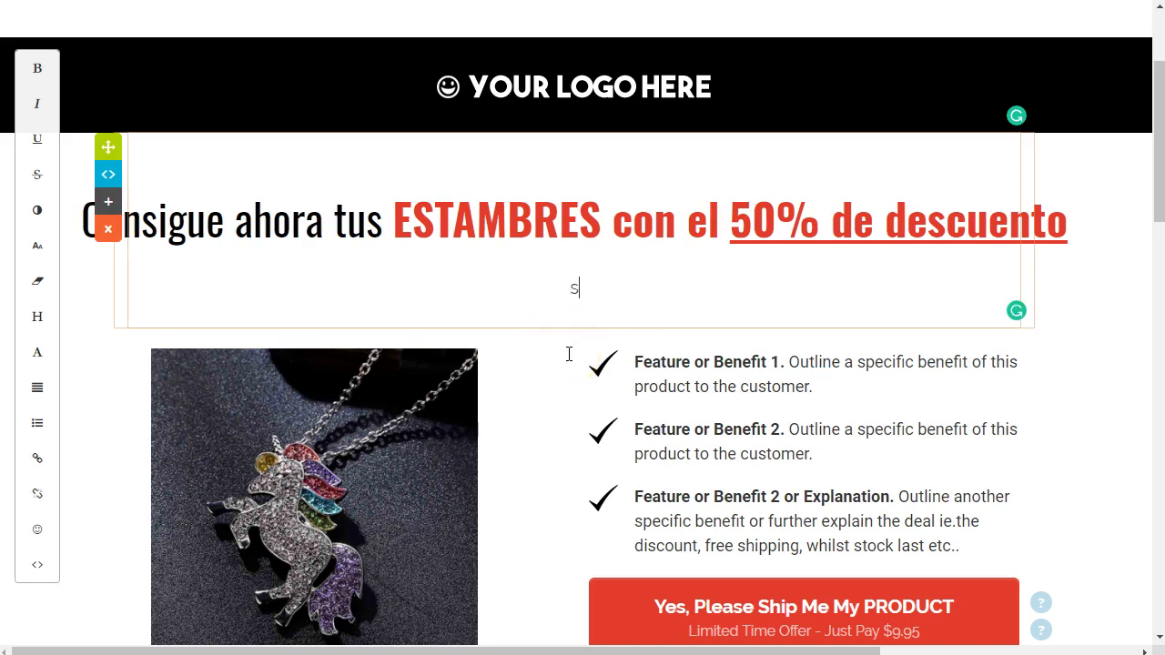
type("solo disponible para ")
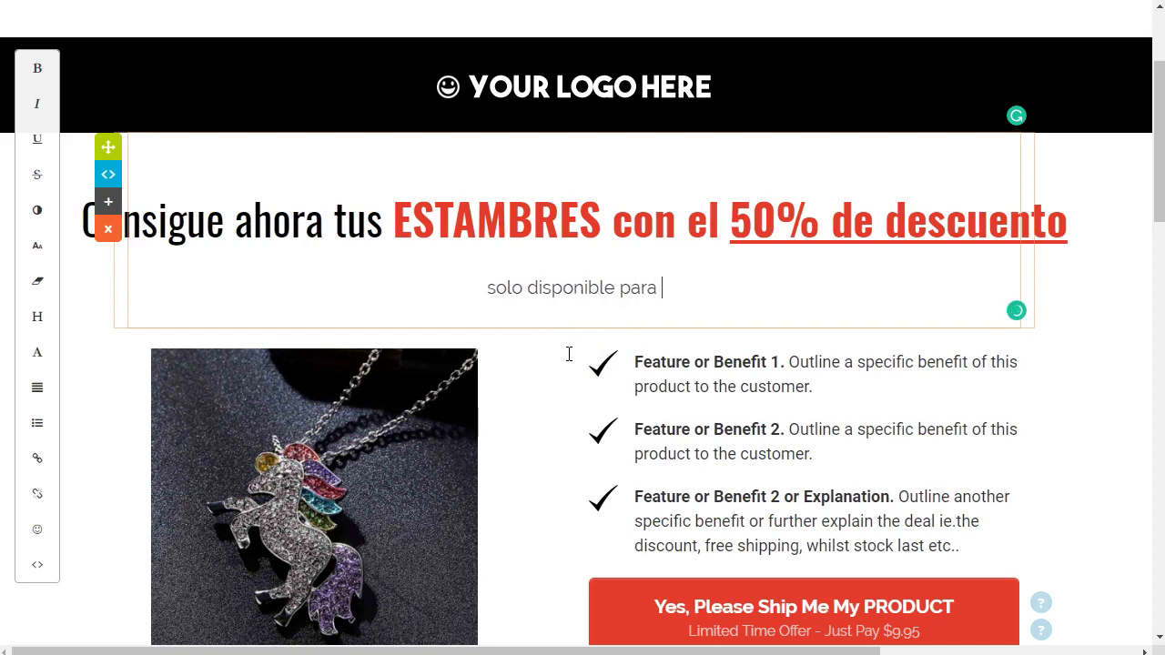
type("Republi")
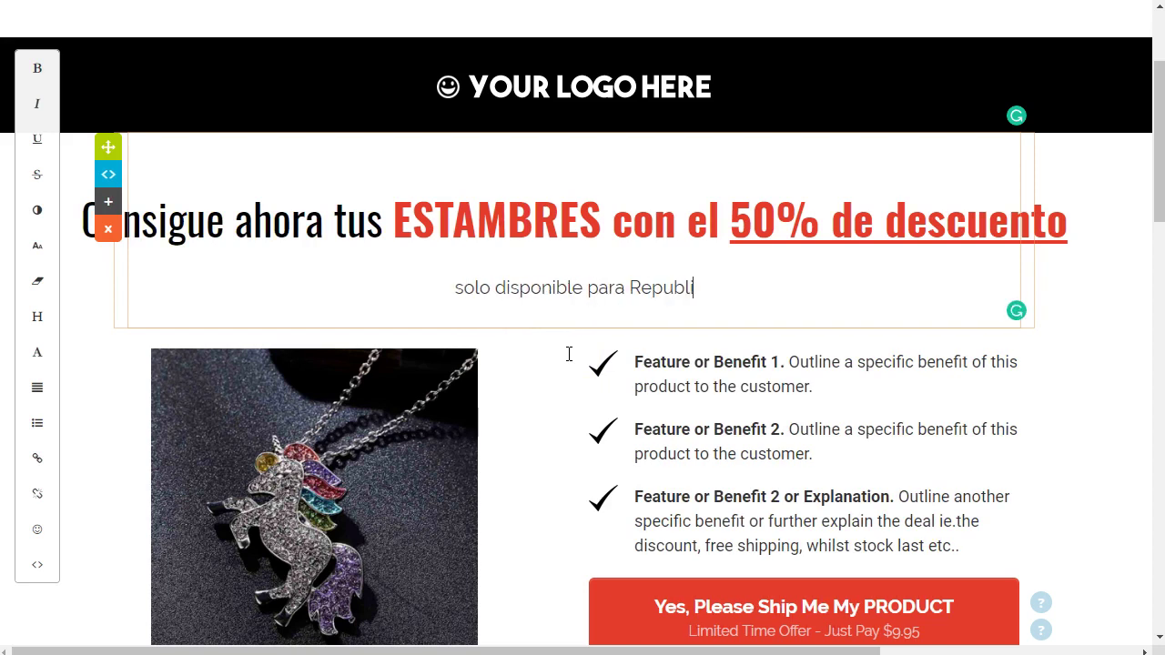
type("ca Mexicana")
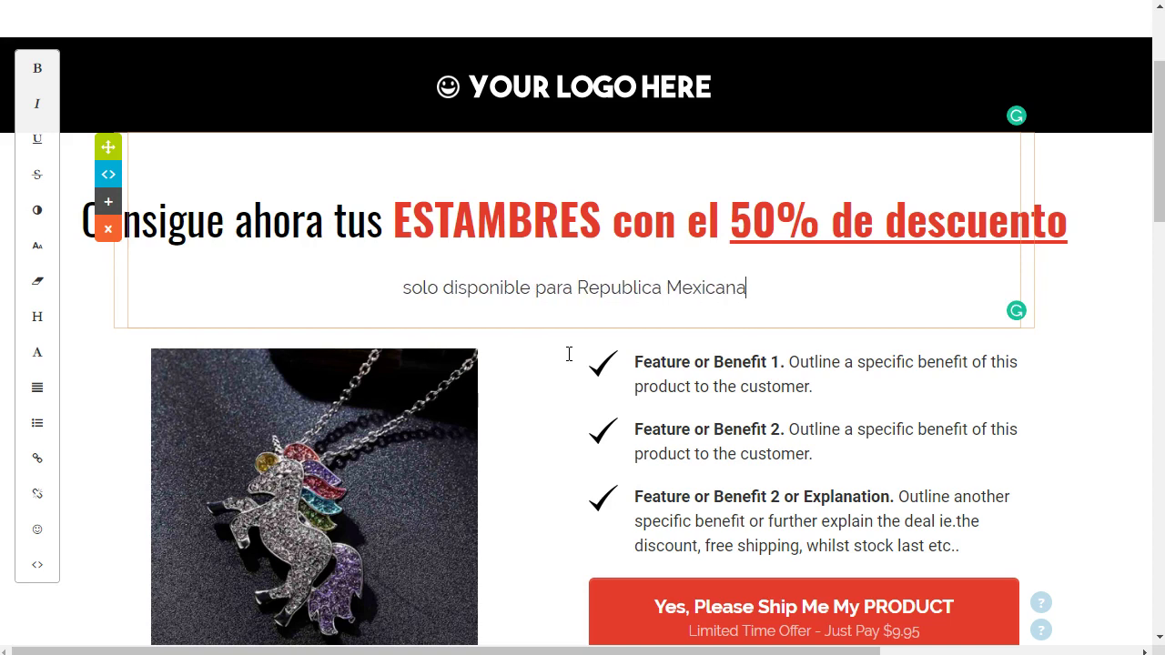
View the unicorn product image's replacement file picker and its source, title and link settings, leaving the image as it is
left_click(735, 421)
scroll(691, 446, "down", 3)
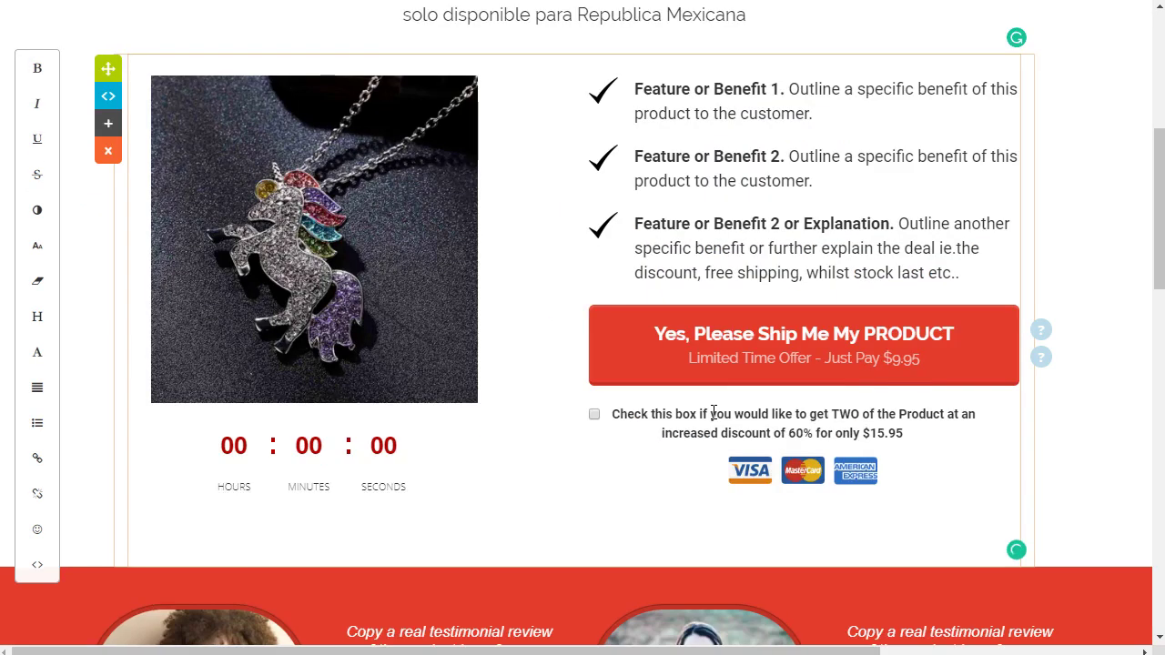
scroll(713, 411, "up", 2)
scroll(713, 411, "up", 1)
mouse_move(351, 356)
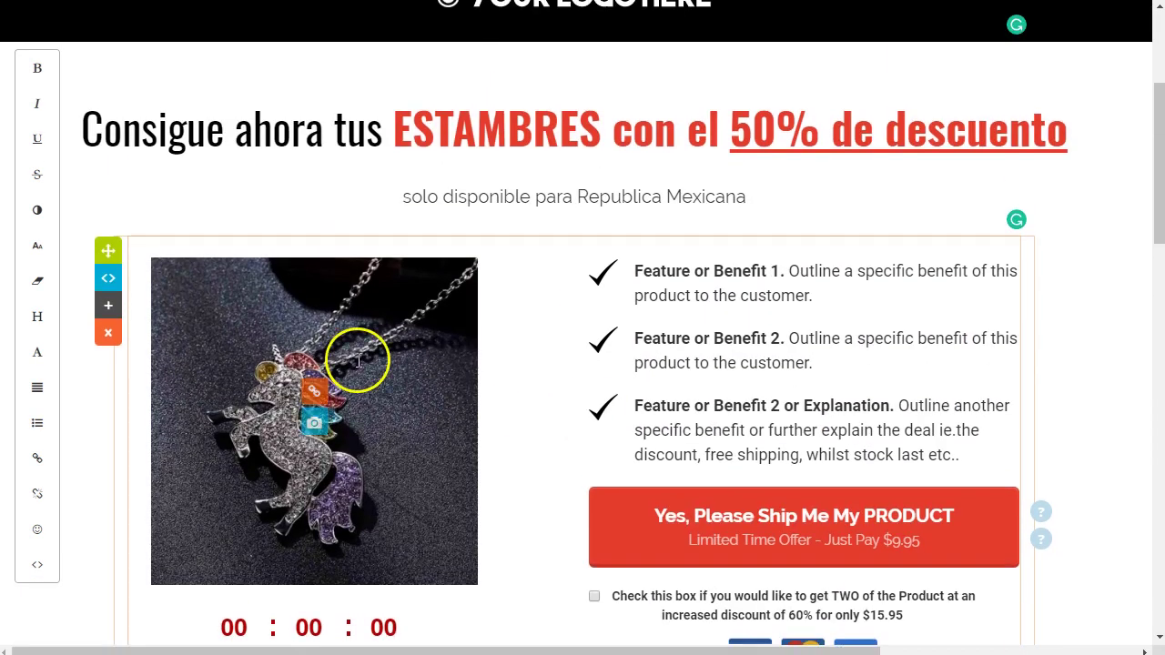
left_click(315, 424)
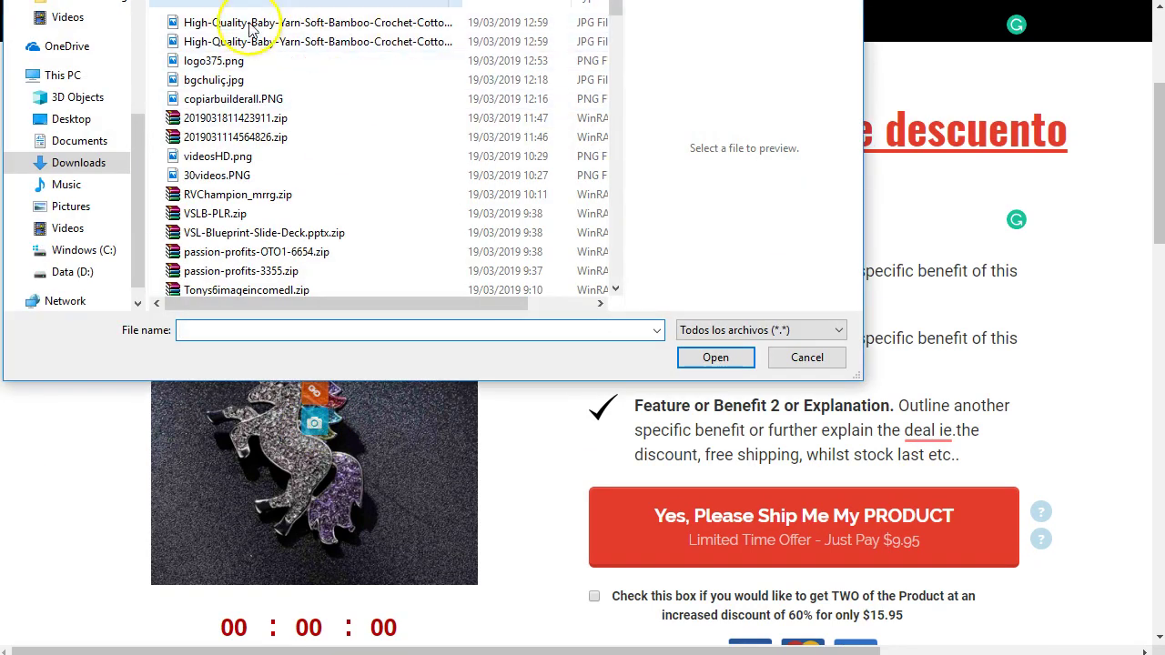
left_click(806, 356)
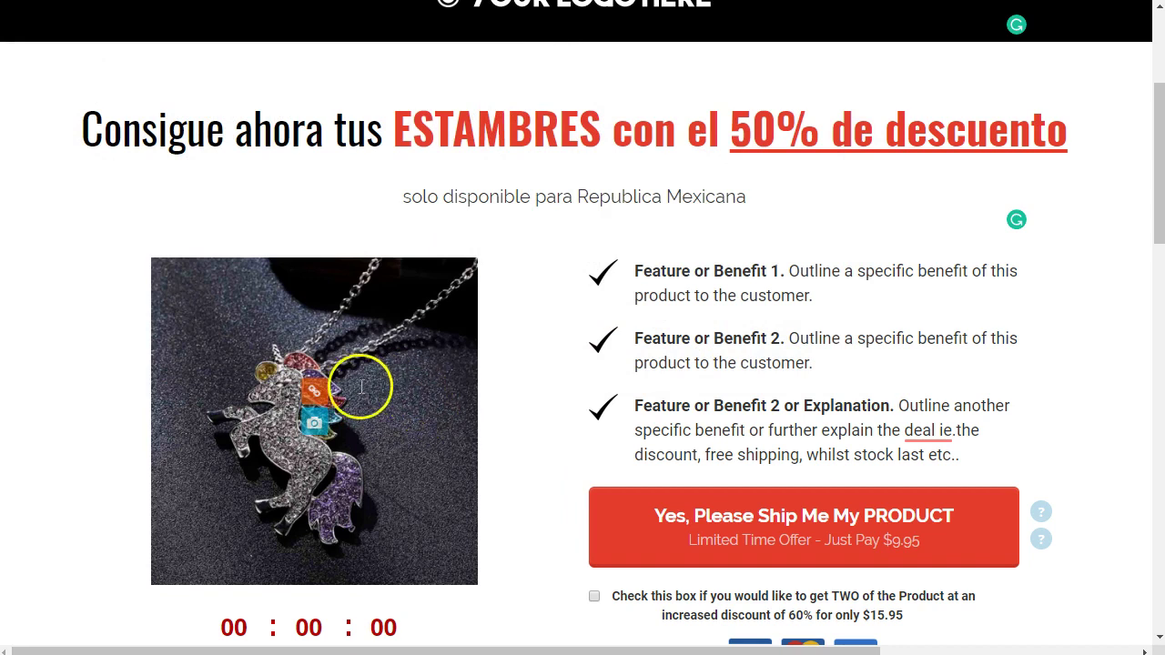
left_click(312, 393)
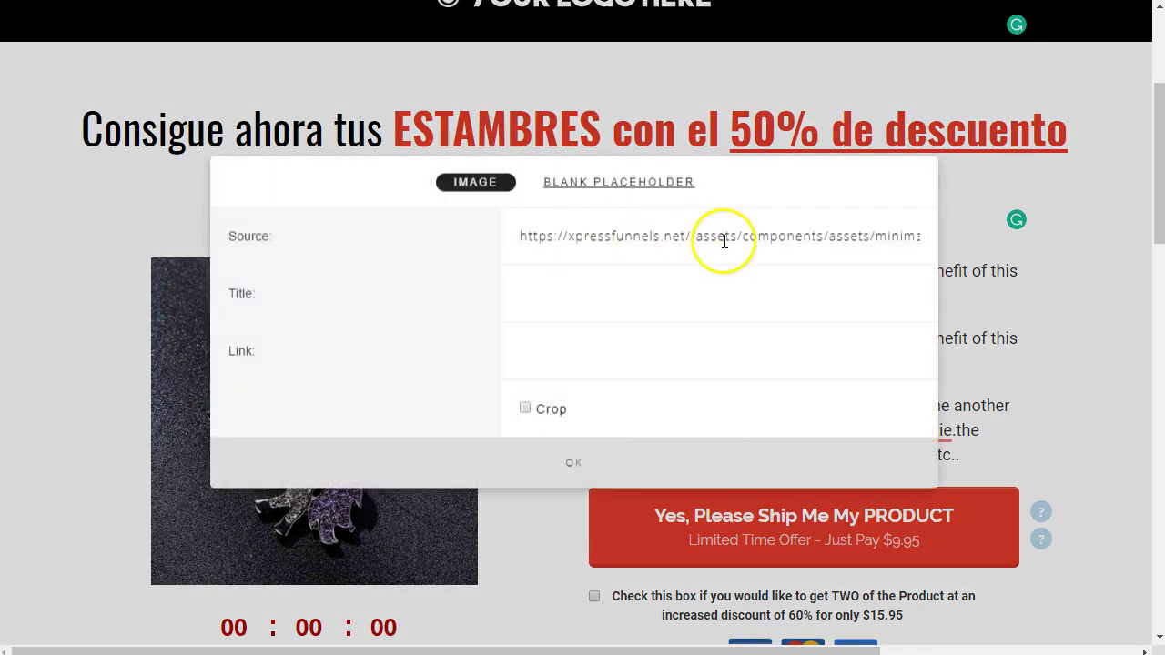
left_click(574, 464)
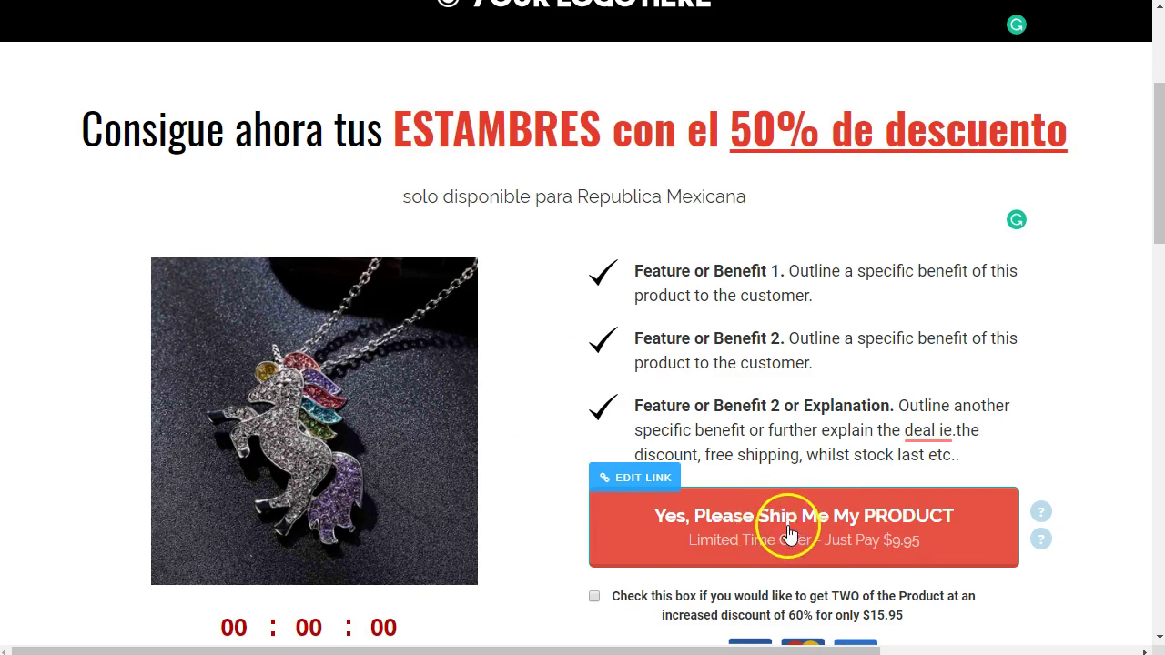
Set the link type of the "Yes, Please Ship Me My PRODUCT" button to Funnel Link, leaving its link fields blank
scroll(789, 534, "down", 1)
left_click(718, 430)
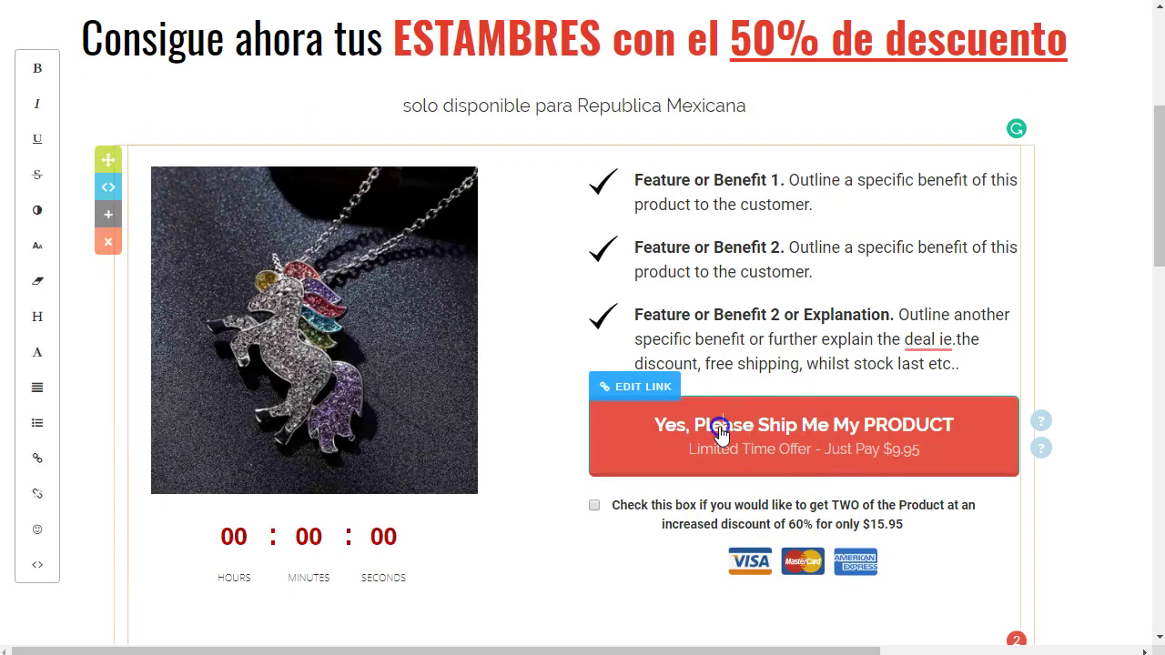
left_click(657, 386)
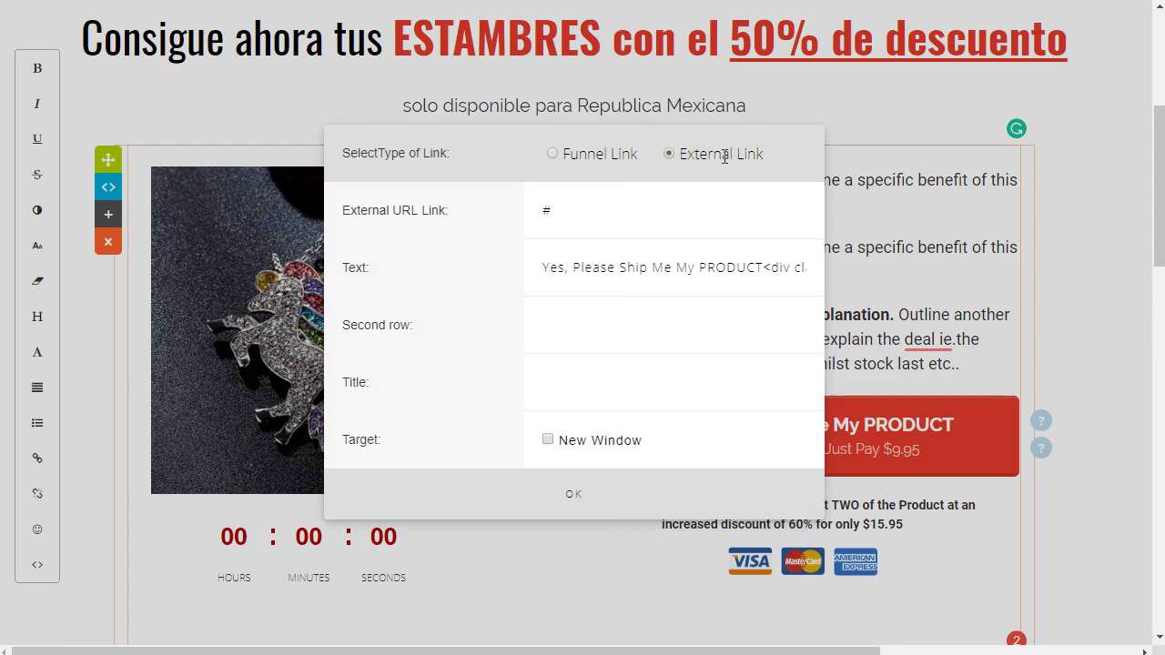
left_click(559, 155)
left_click(755, 186)
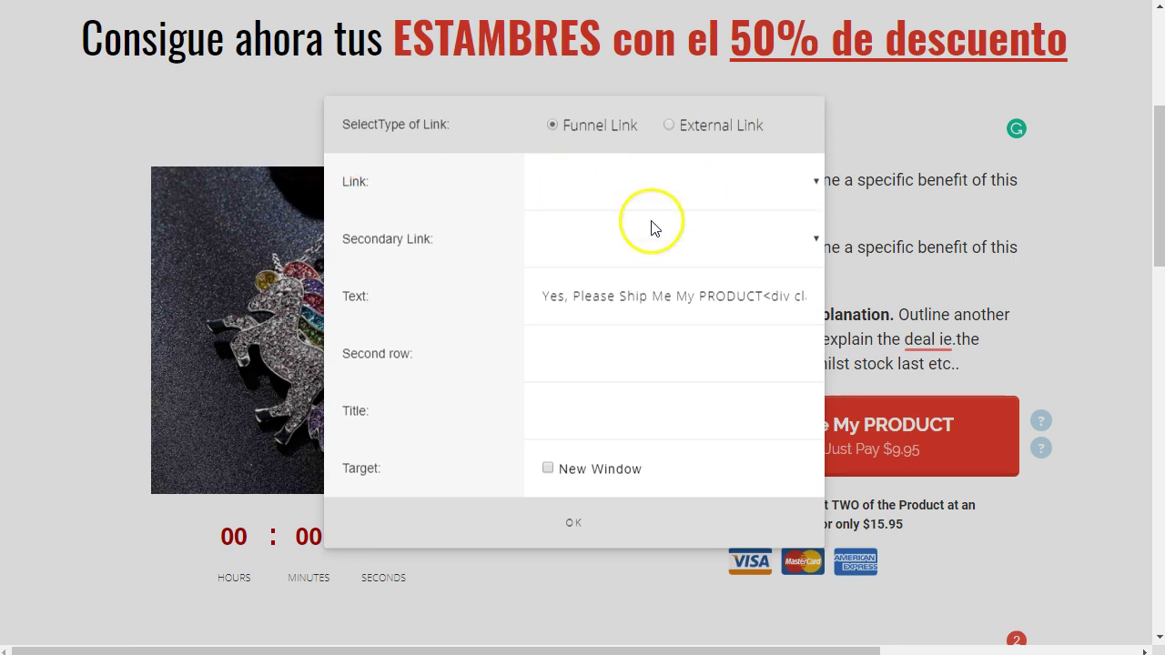
left_click(737, 240)
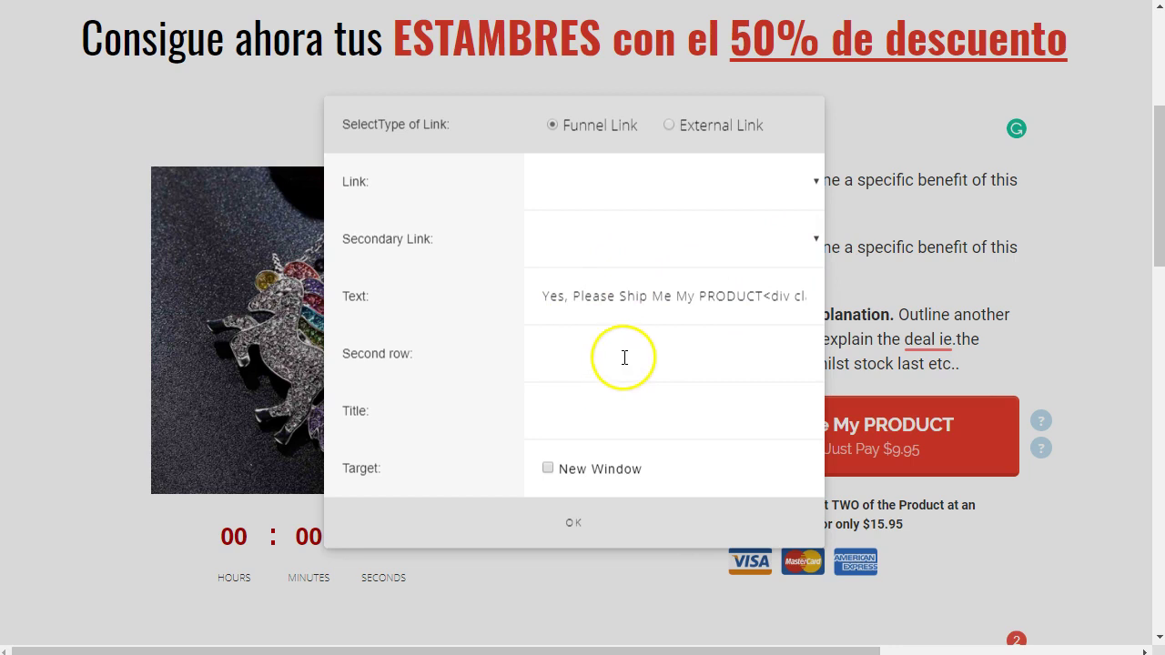
left_click(569, 526)
Examine the two-product discount checkbox text and the payment card logos below the order button
scroll(650, 424, "down", 3)
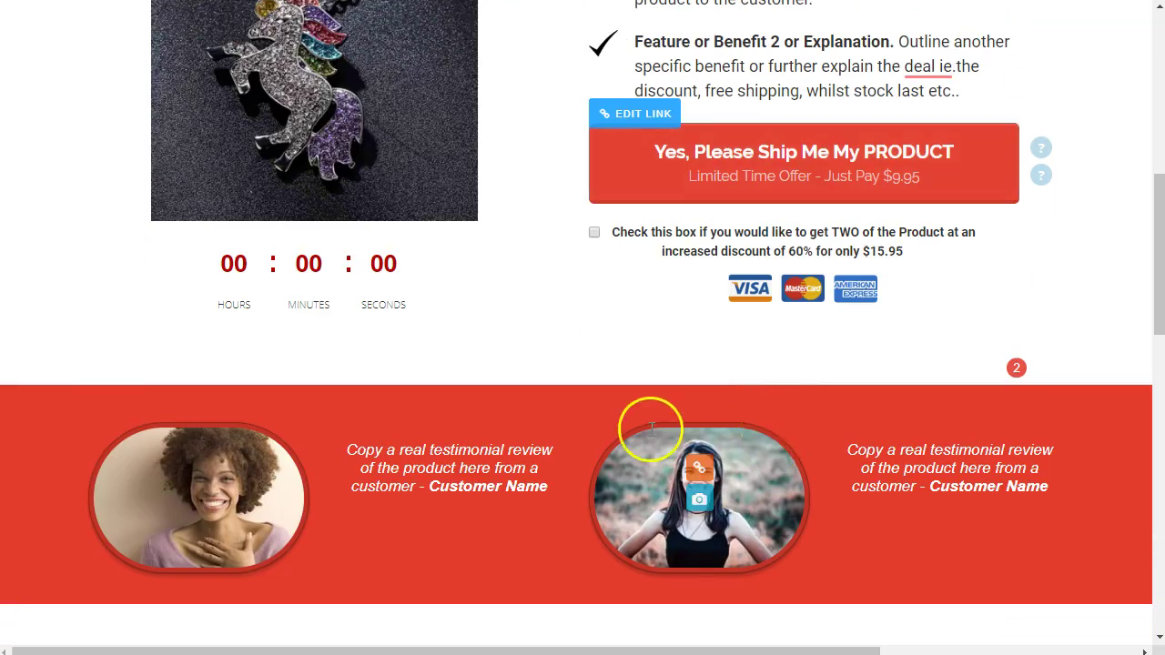
left_click(675, 246)
left_click_drag(611, 231, 738, 235)
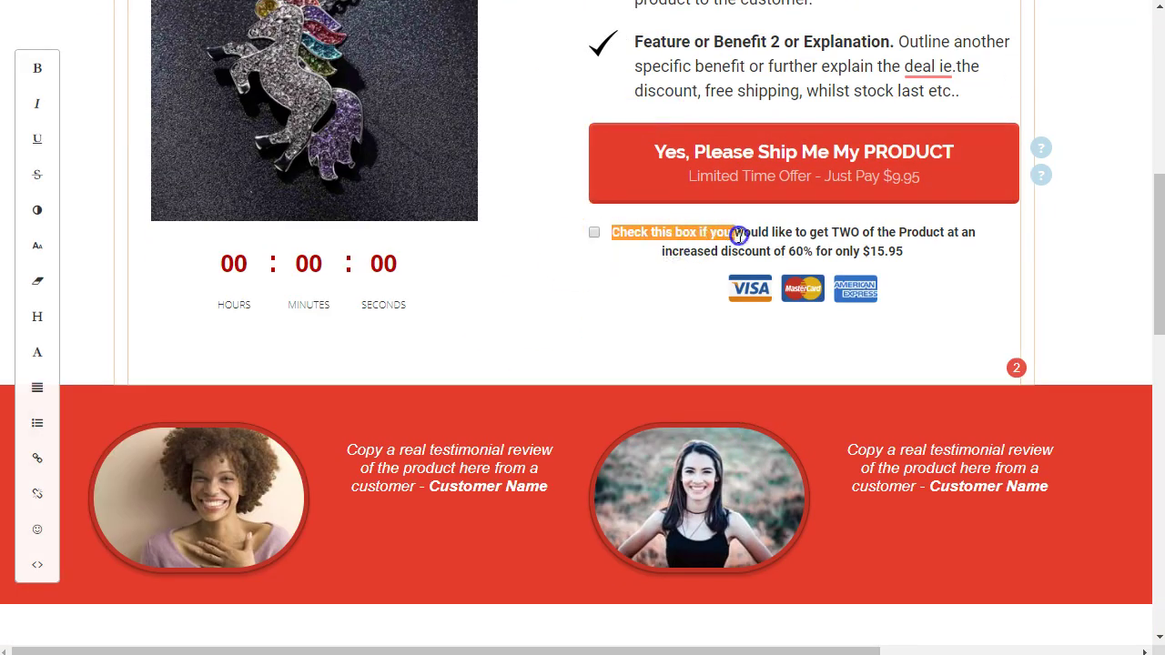
left_click(762, 234)
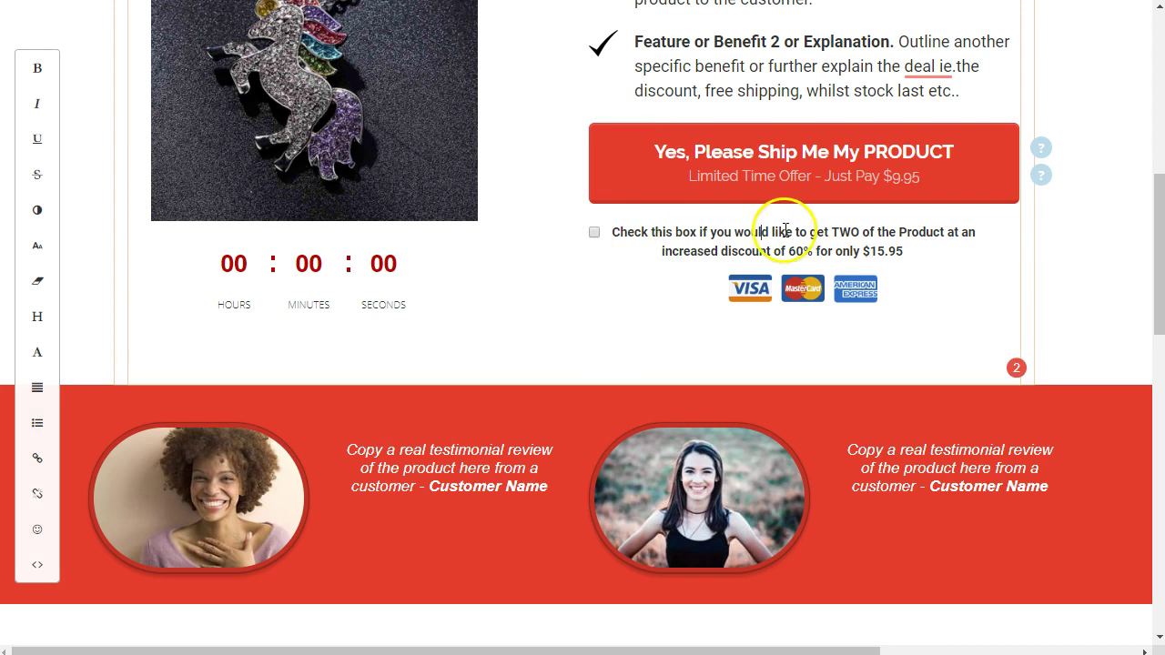
left_click(953, 232)
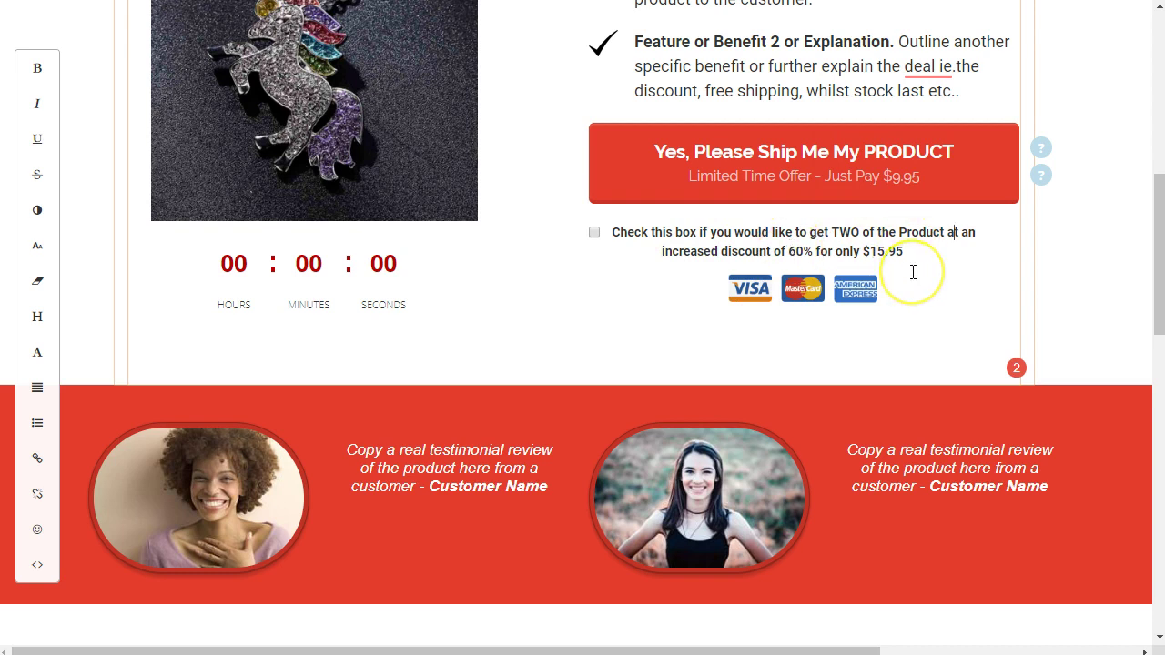
scroll(913, 272, "up", 2)
scroll(839, 283, "down", 3)
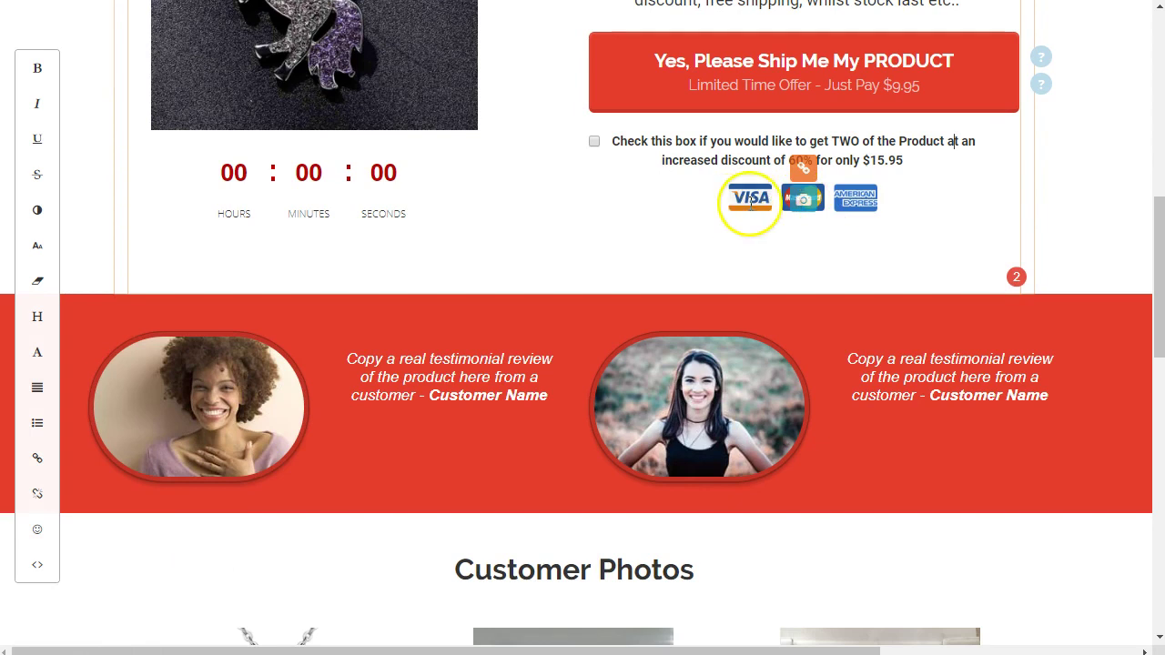
Review the testimonials, customer photos, second order button, guarantee blocks and footer policy links on the rest of the page
scroll(507, 343, "down", 2)
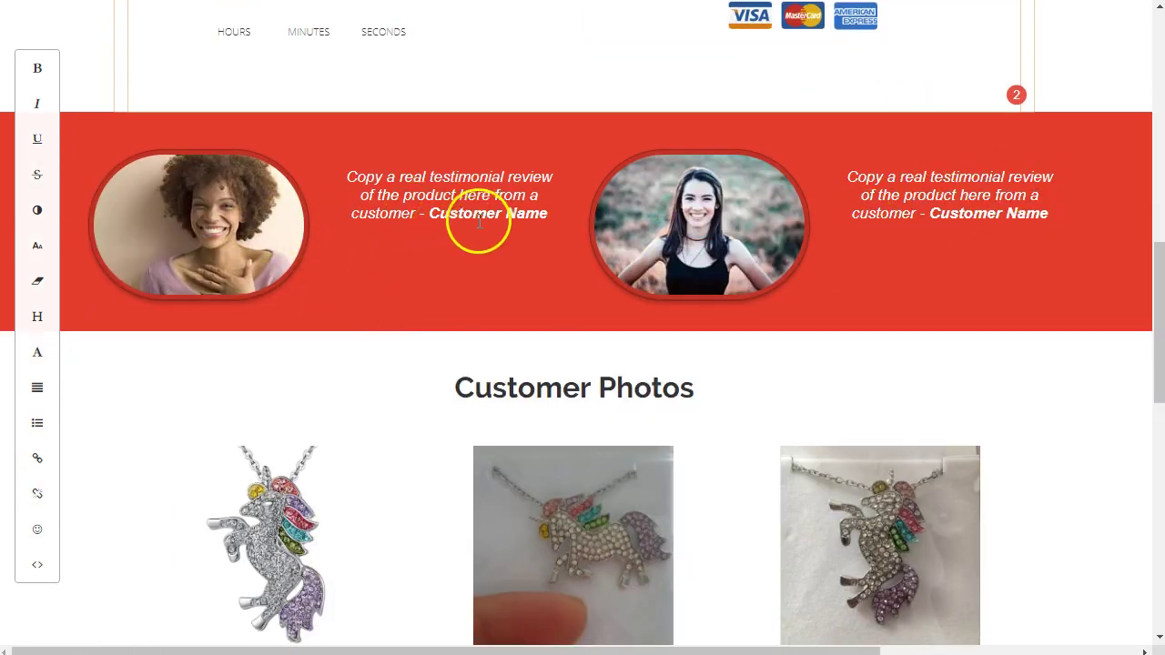
scroll(611, 281, "up", 6)
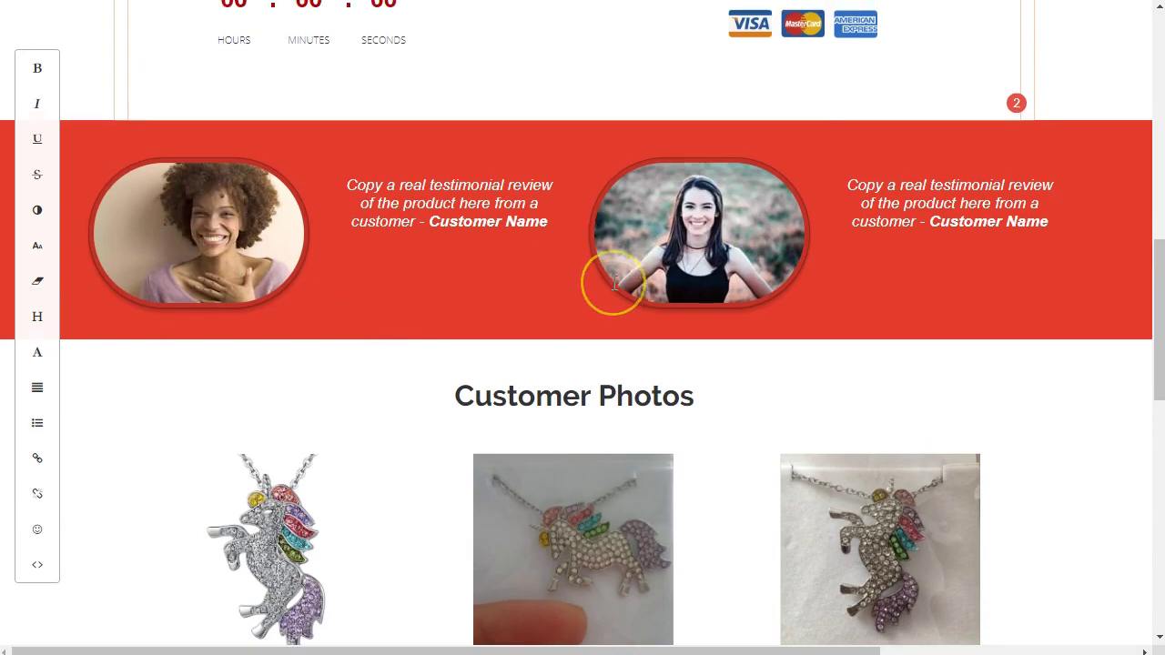
scroll(614, 283, "down", 3)
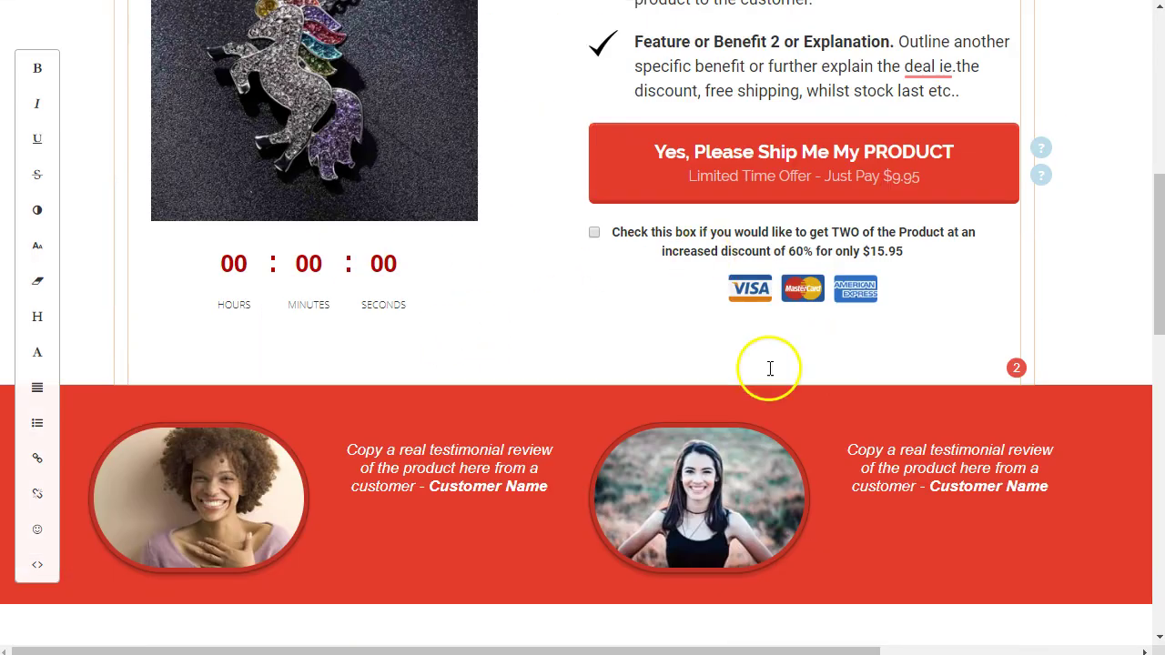
scroll(770, 366, "down", 3)
scroll(878, 282, "down", 2)
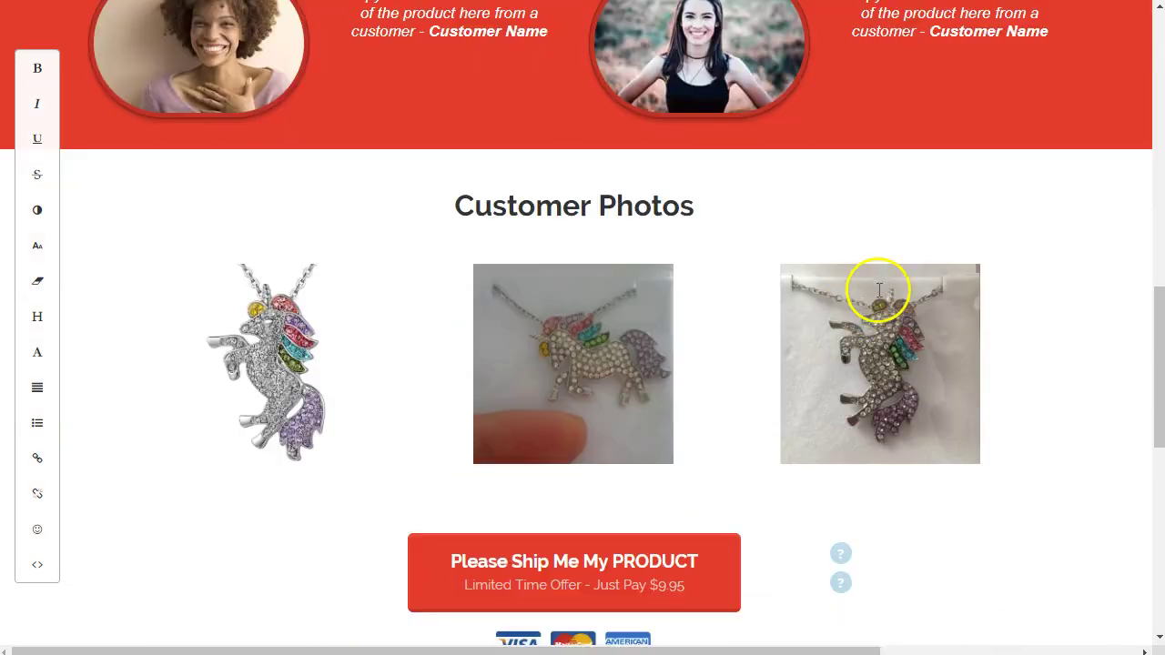
scroll(703, 233, "down", 1)
scroll(702, 233, "down", 4)
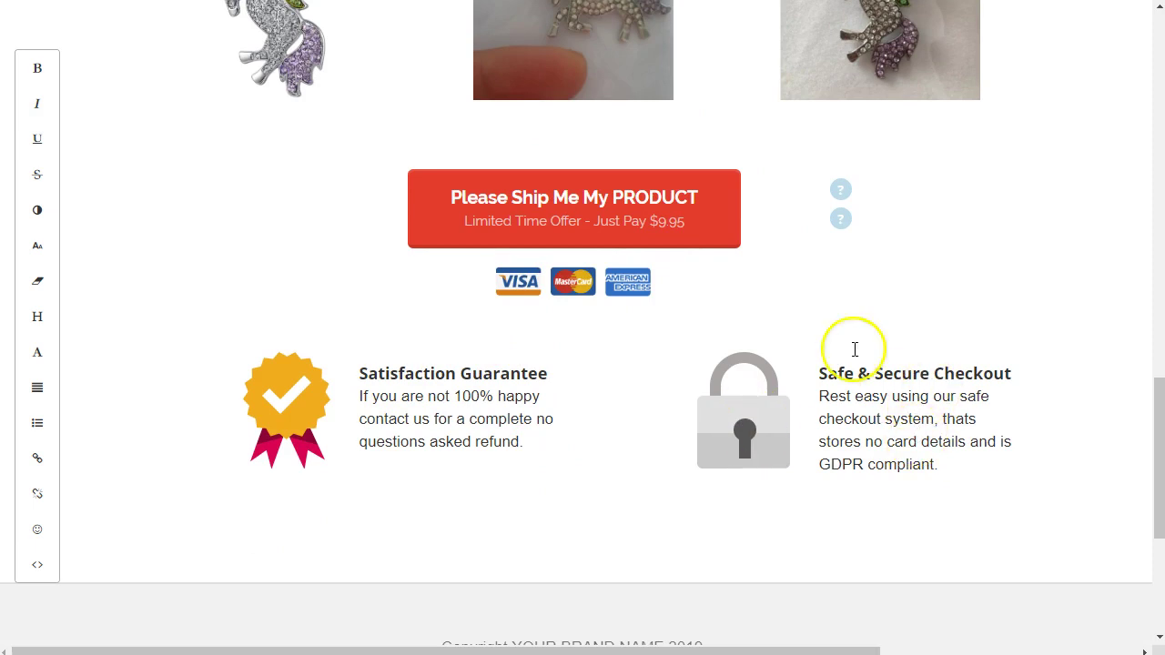
scroll(854, 348, "down", 4)
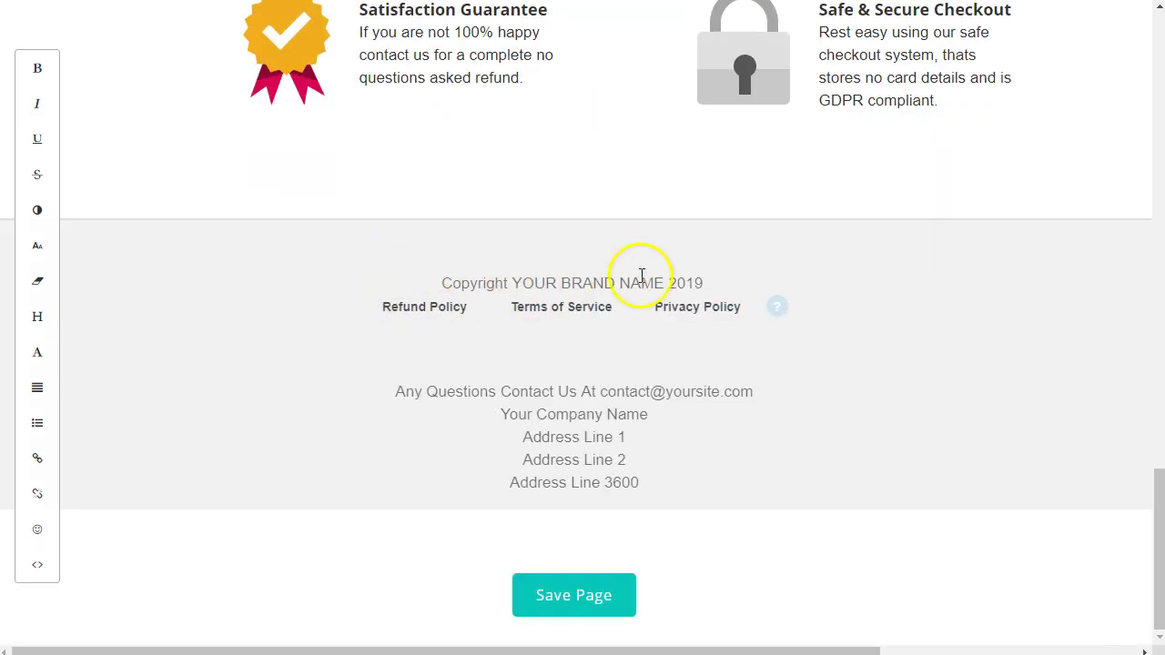
mouse_move(437, 311)
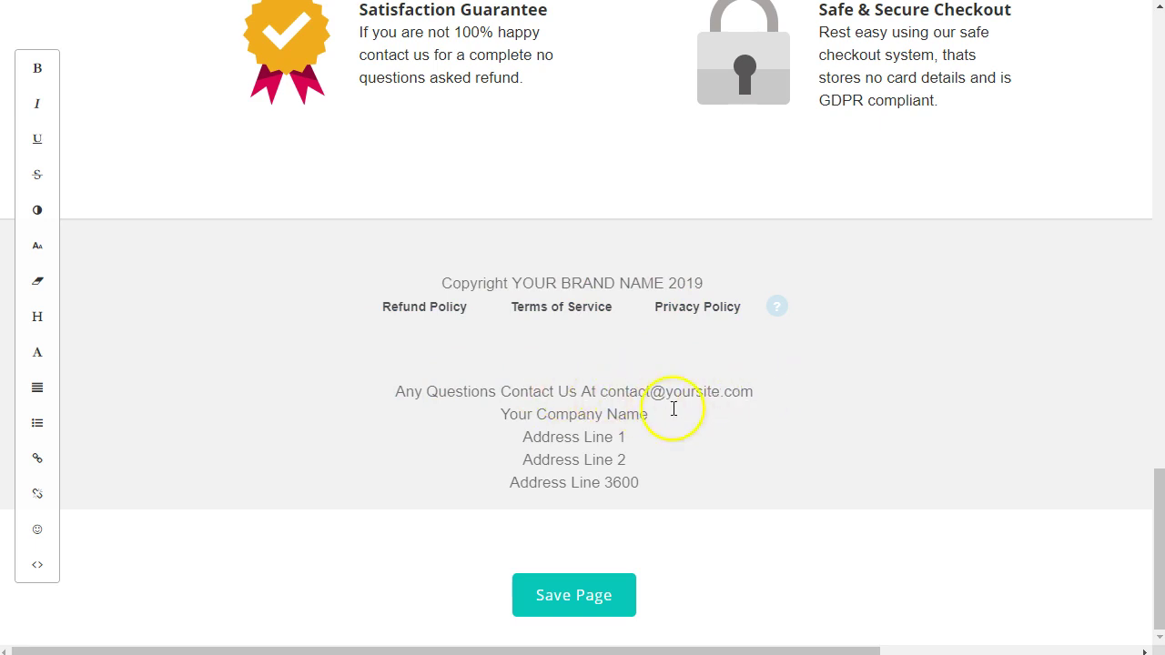
Try to save the page, dismiss the notice and return to the page settings
left_click(561, 601)
scroll(510, 208, "up", 6)
scroll(511, 208, "up", 10)
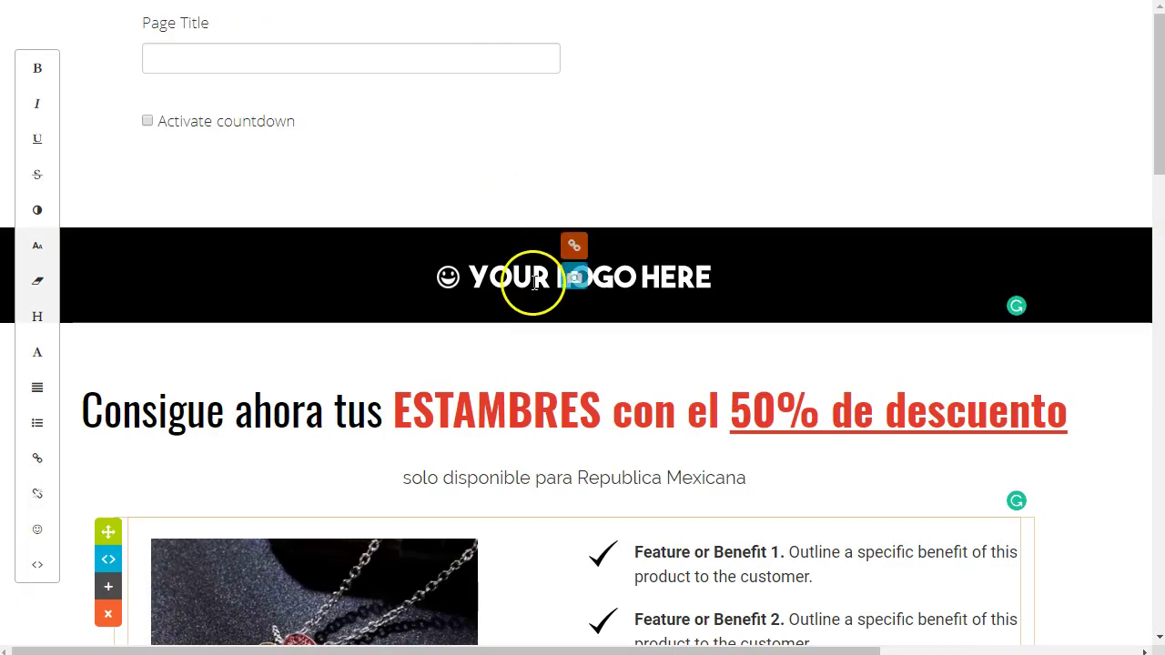
scroll(533, 283, "down", 15)
mouse_move(687, 584)
scroll(687, 584, "down", 4)
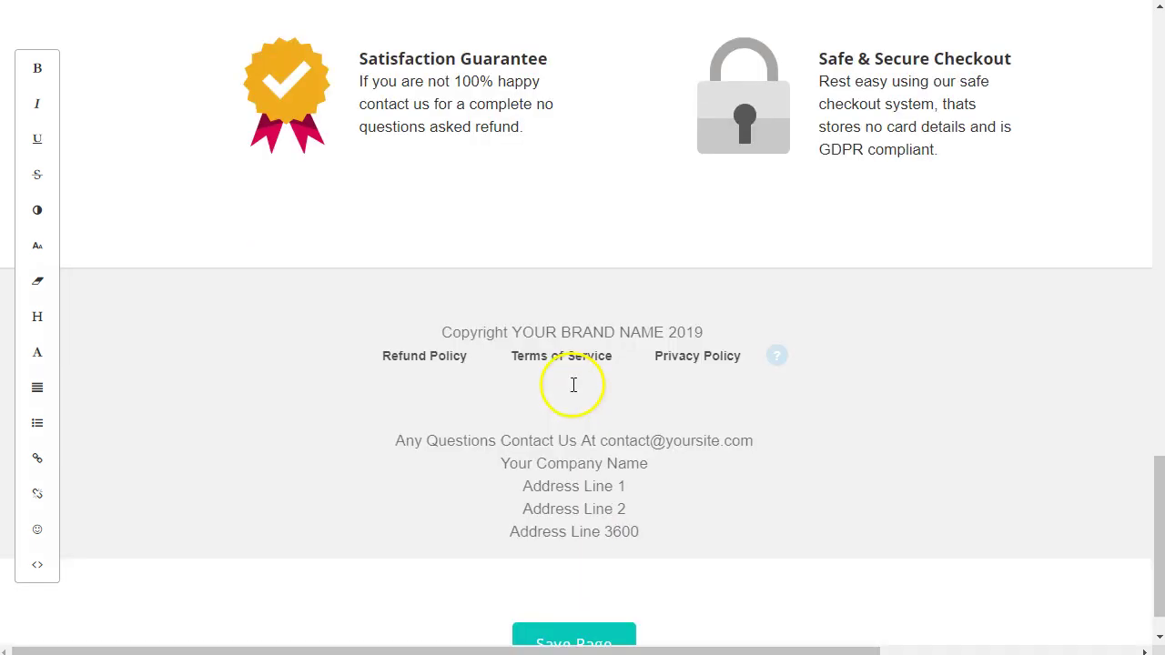
left_click(566, 605)
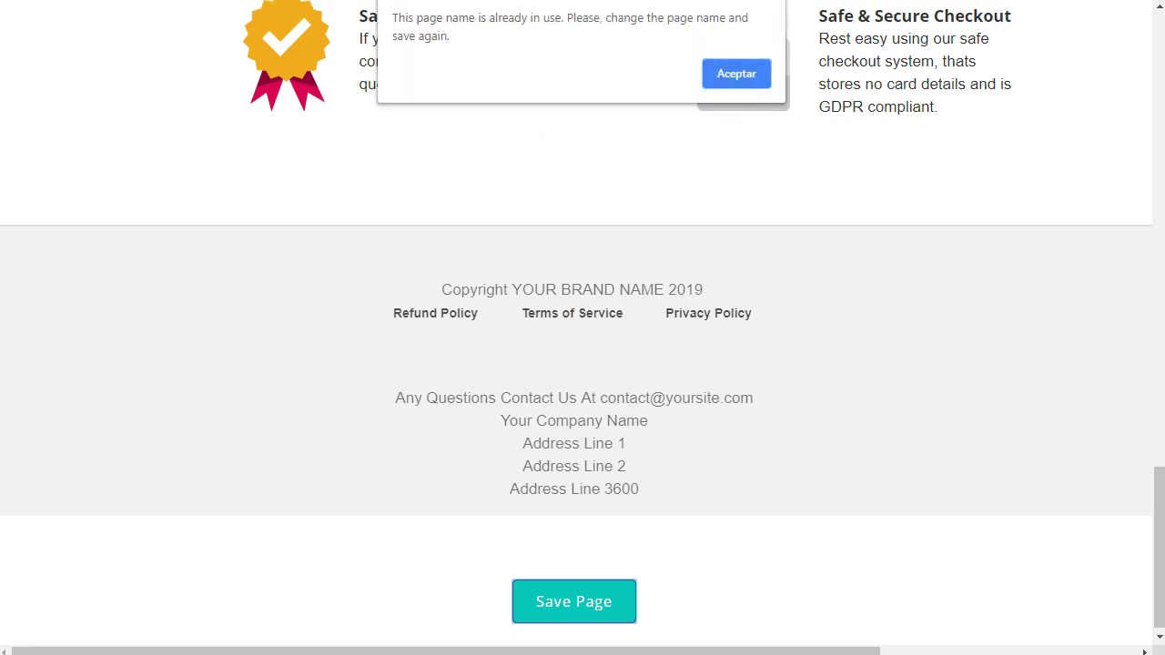
left_click(733, 73)
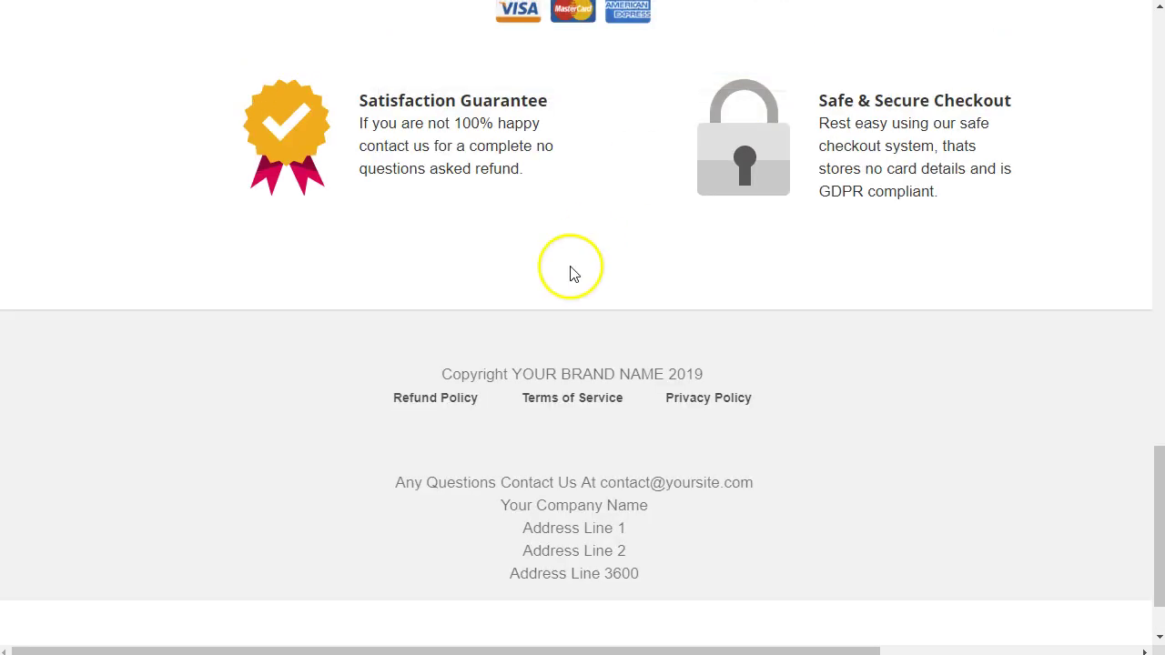
scroll(573, 274, "up", 20)
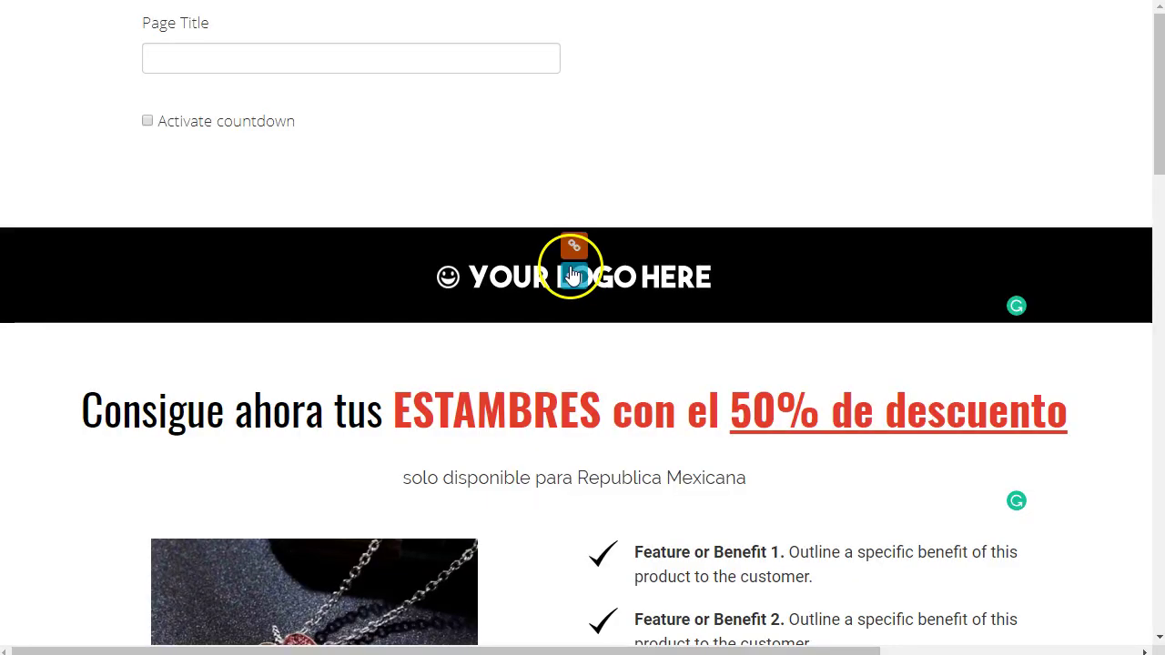
Enter demo1 as the page title and activate the page's countdown
scroll(537, 234, "down", 10)
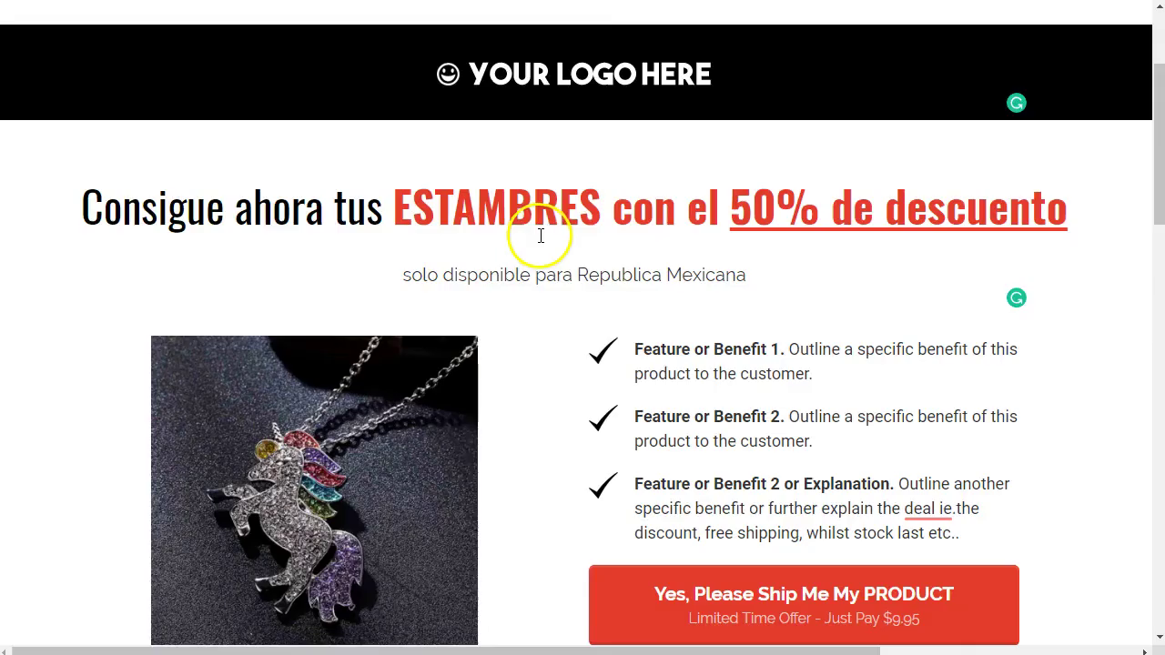
scroll(537, 234, "up", 10)
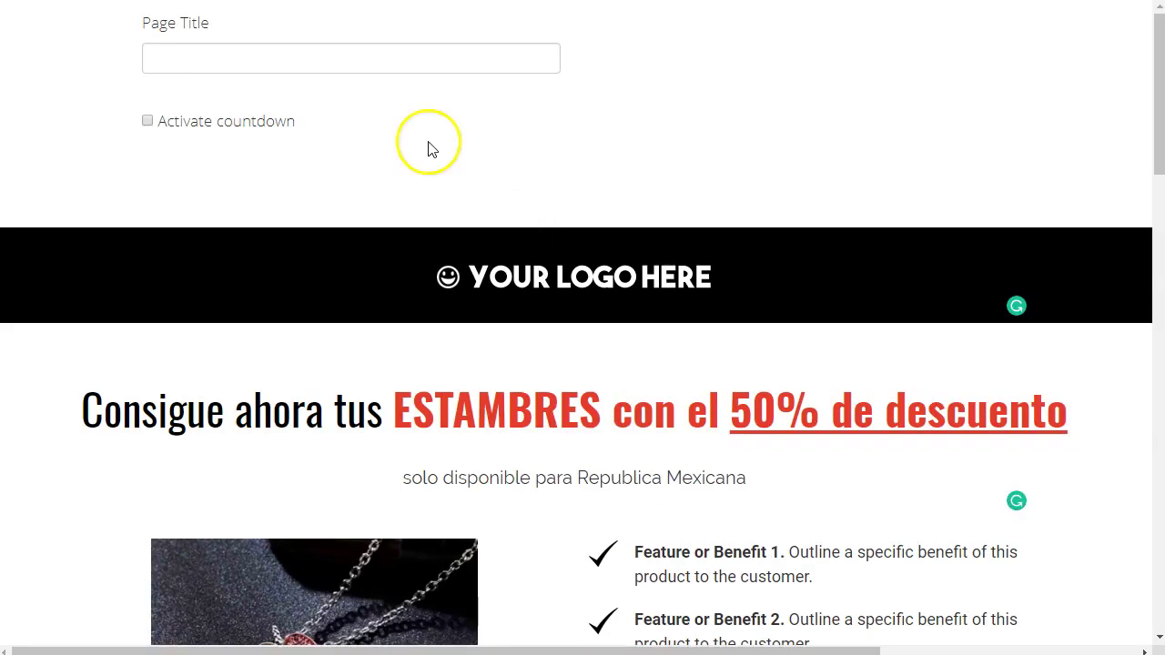
left_click(296, 57)
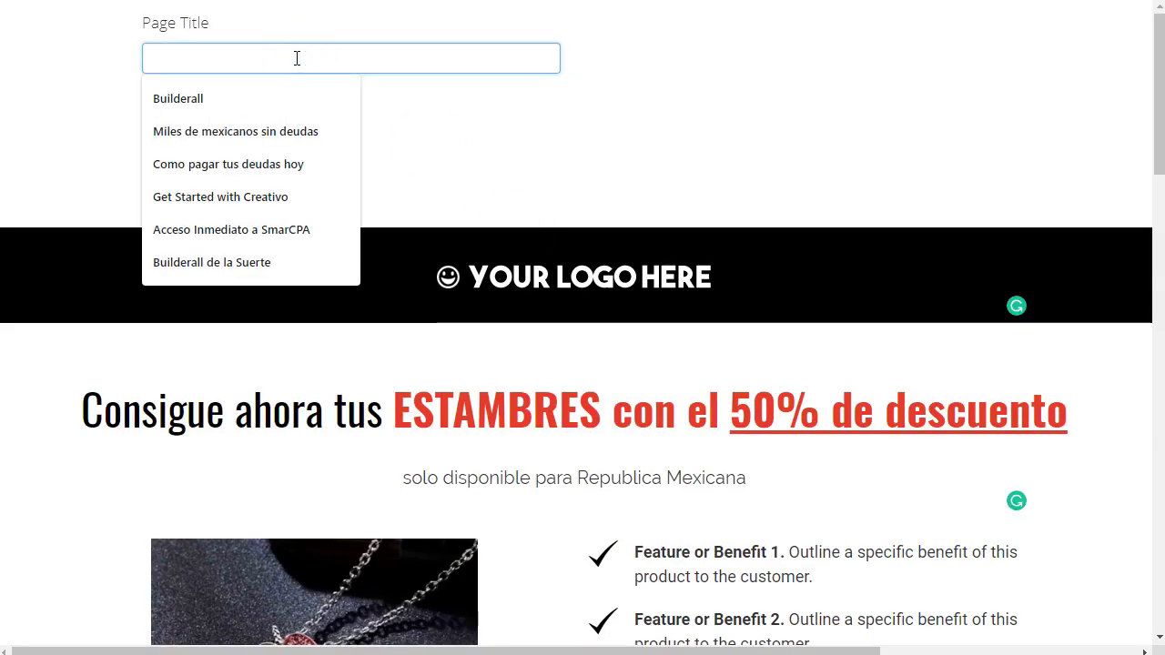
type("demo1")
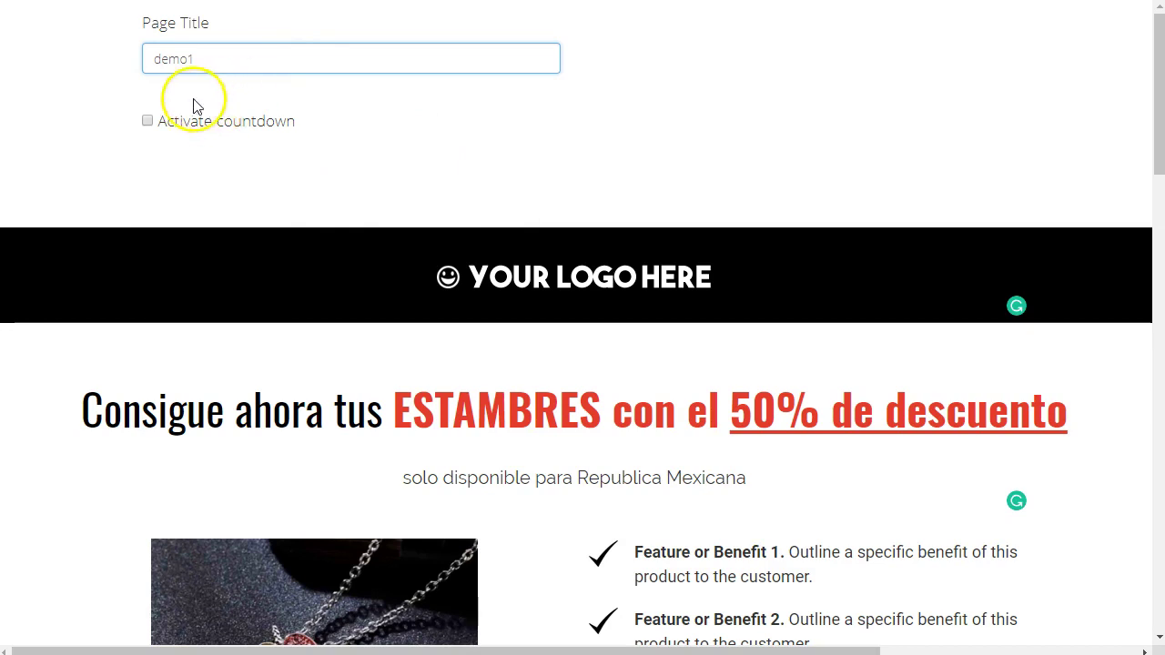
left_click(147, 121)
scroll(507, 246, "down", 15)
scroll(671, 364, "down", 5)
scroll(650, 288, "up", 20)
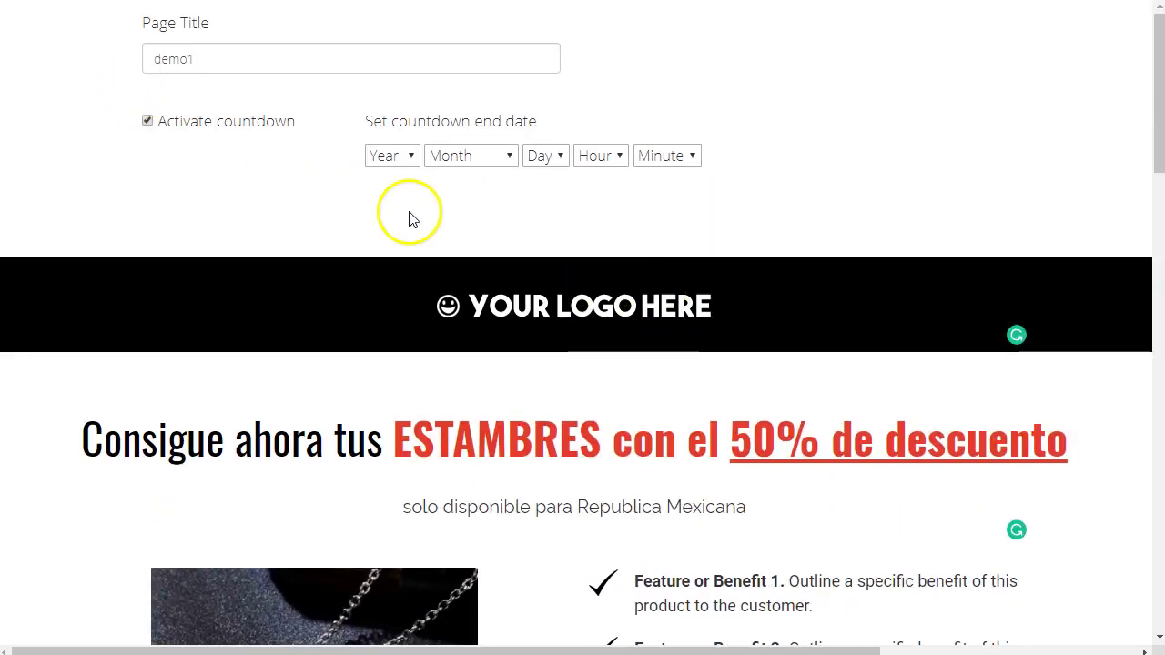
Set the countdown end date to 23 March 2019 at hour 20, minute 7
left_click(406, 158)
left_click(391, 221)
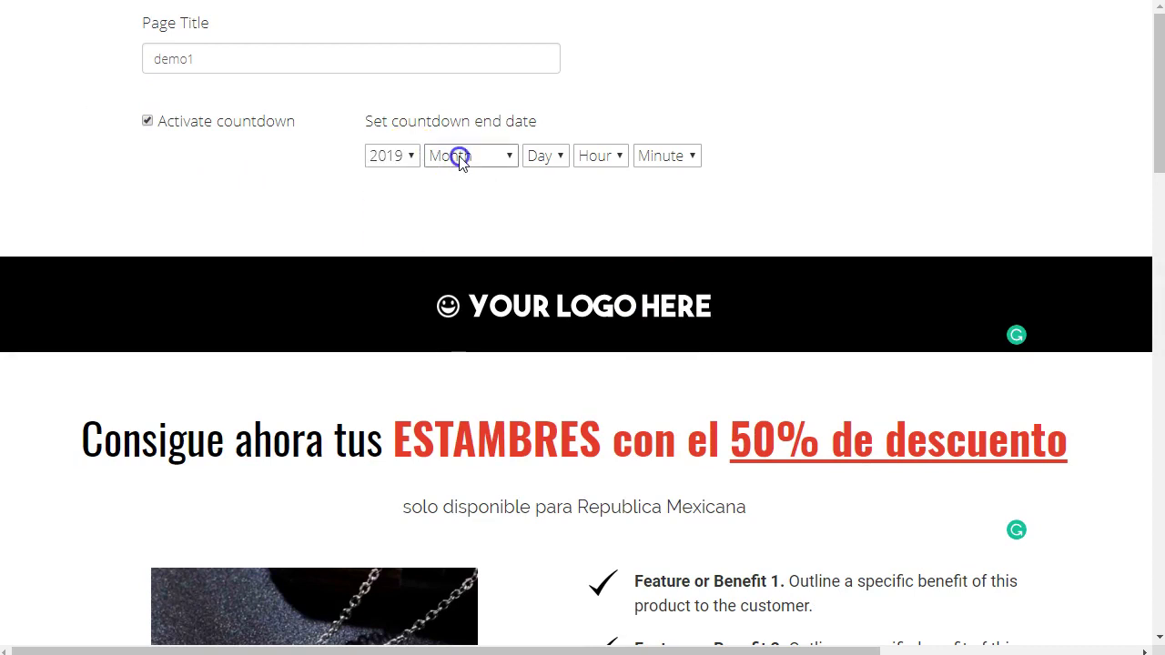
left_click(461, 155)
left_click(459, 239)
left_click(549, 155)
scroll(532, 428, "down", 3)
left_click(538, 411)
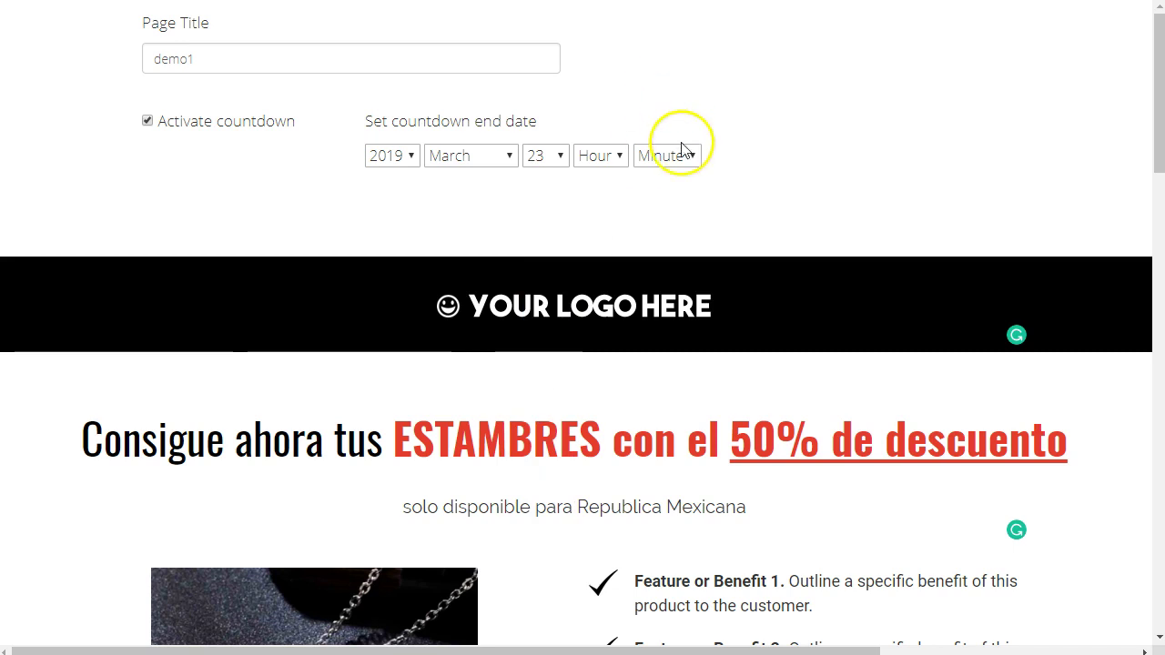
left_click(598, 154)
scroll(605, 469, "down", 2)
left_click(591, 493)
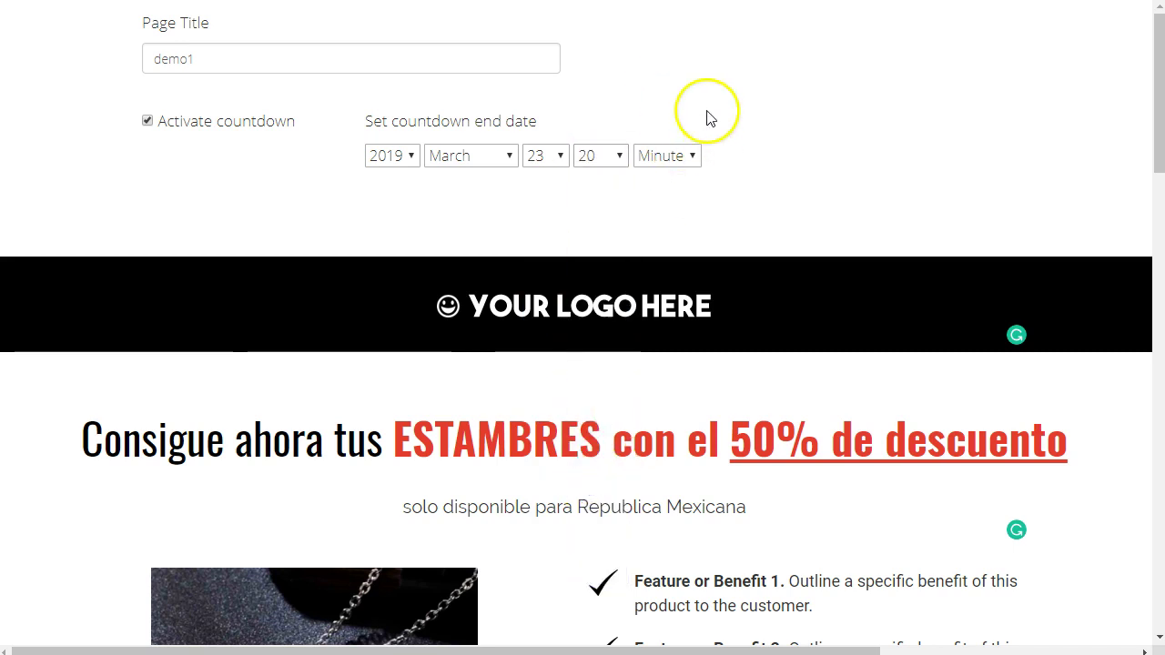
left_click(670, 156)
left_click(663, 349)
Save the sales offer page and return to the Demo1 funnel's page list
scroll(533, 341, "down", 20)
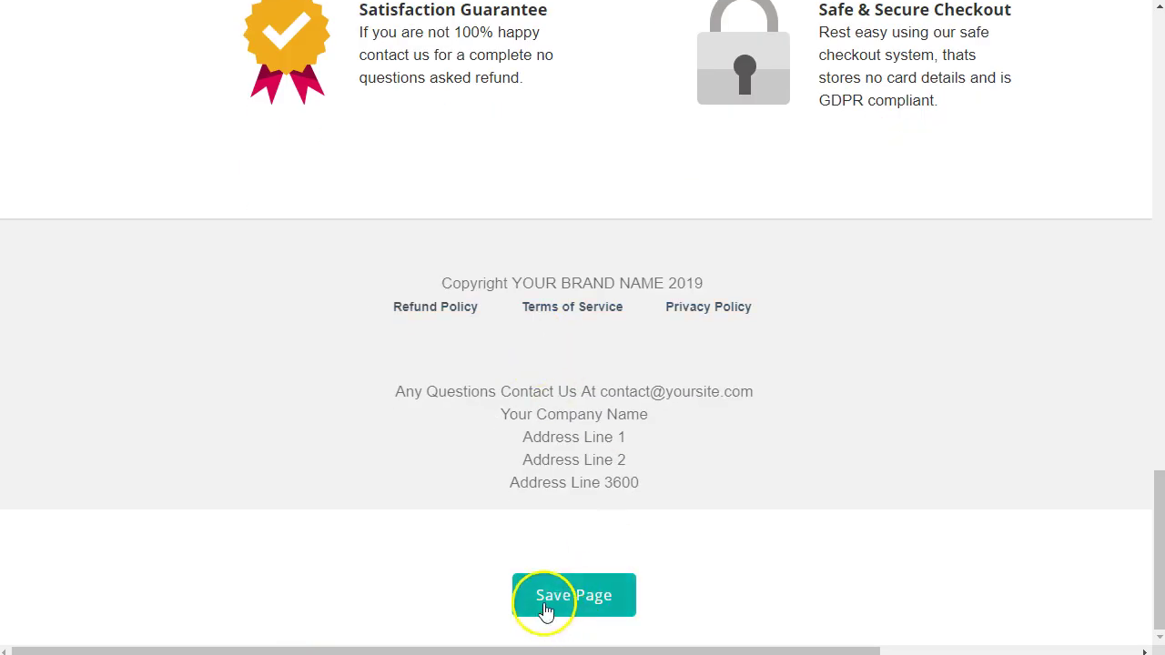
left_click(545, 608)
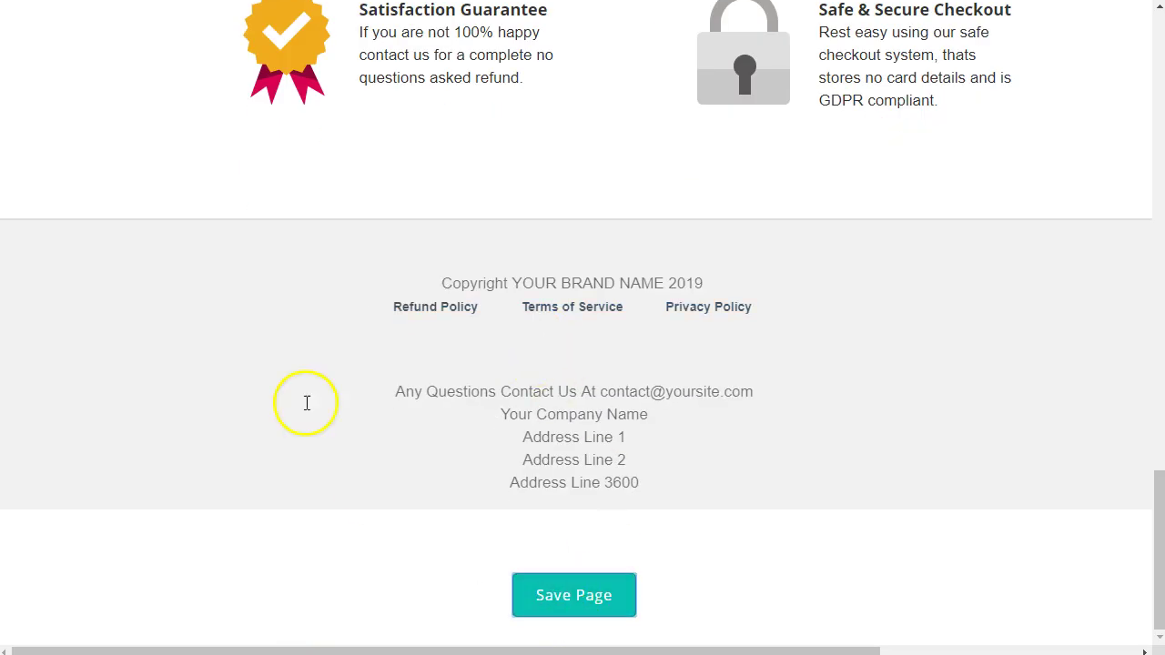
left_click(592, 304)
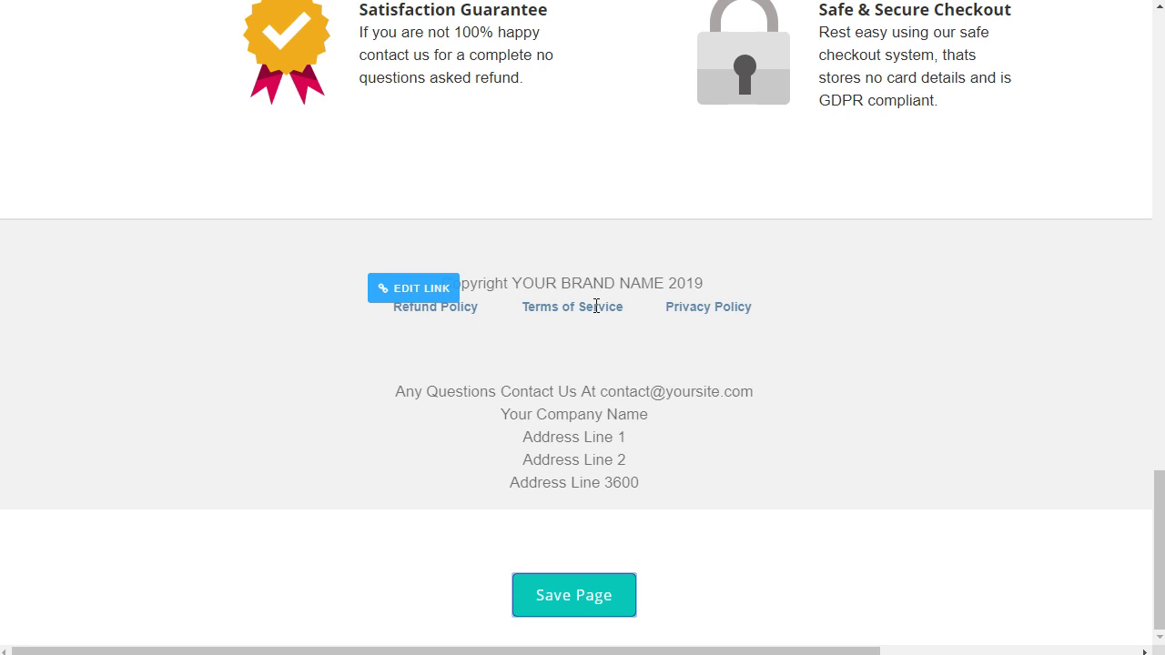
left_click(884, 213)
scroll(884, 213, "up", 10)
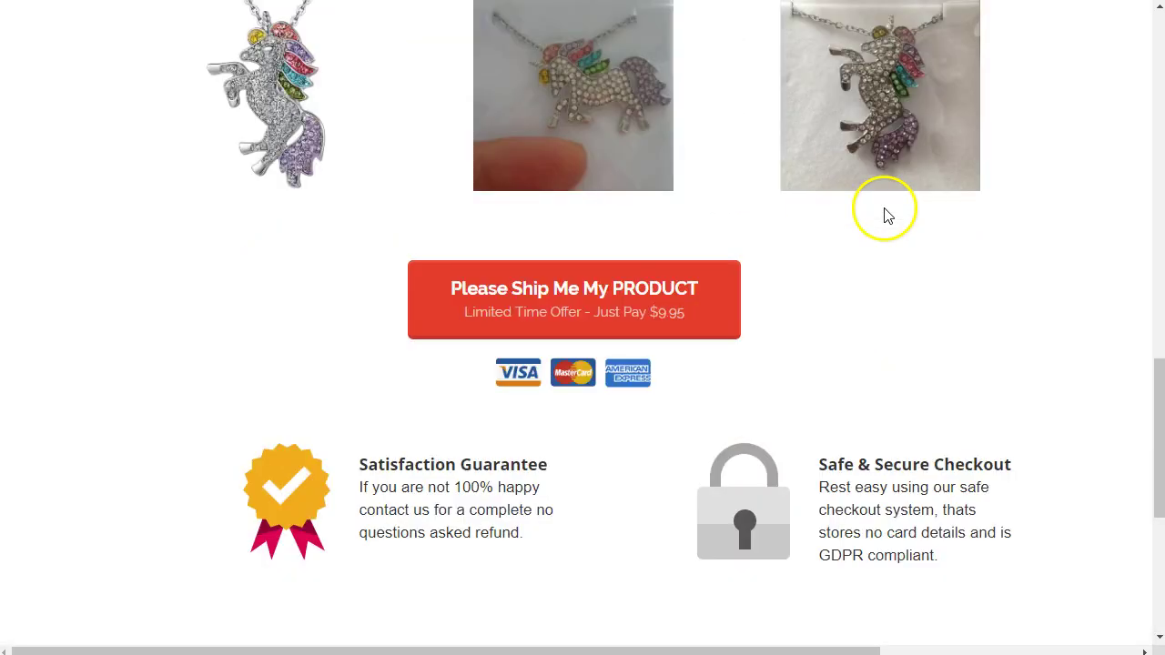
scroll(885, 208, "up", 8)
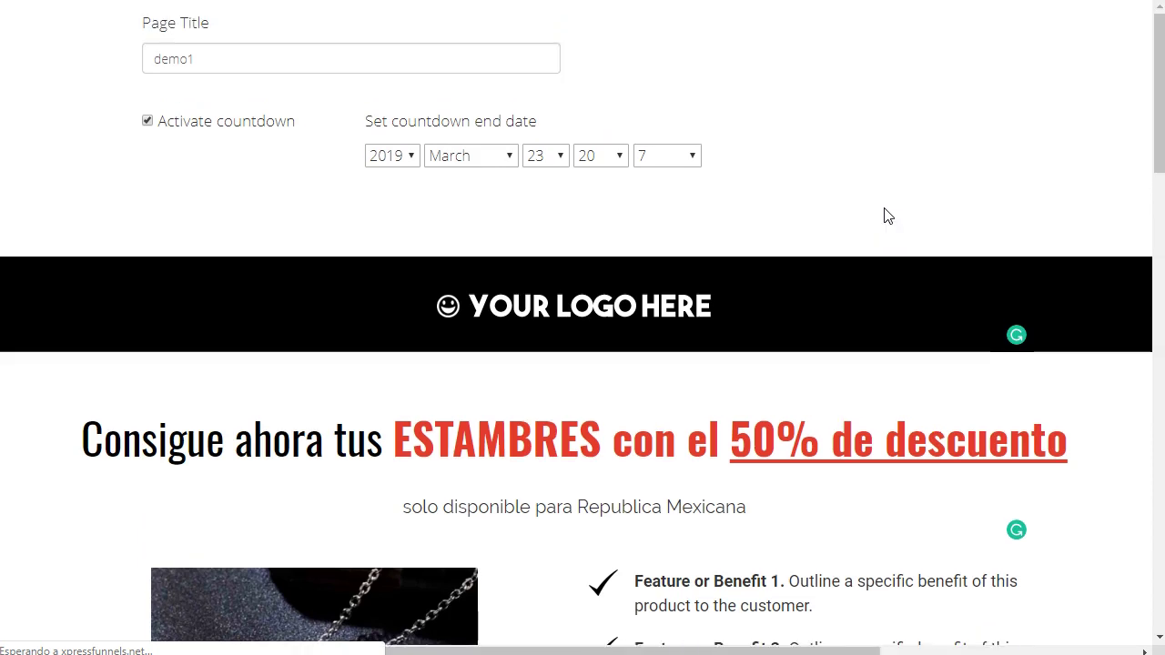
left_click(409, 187)
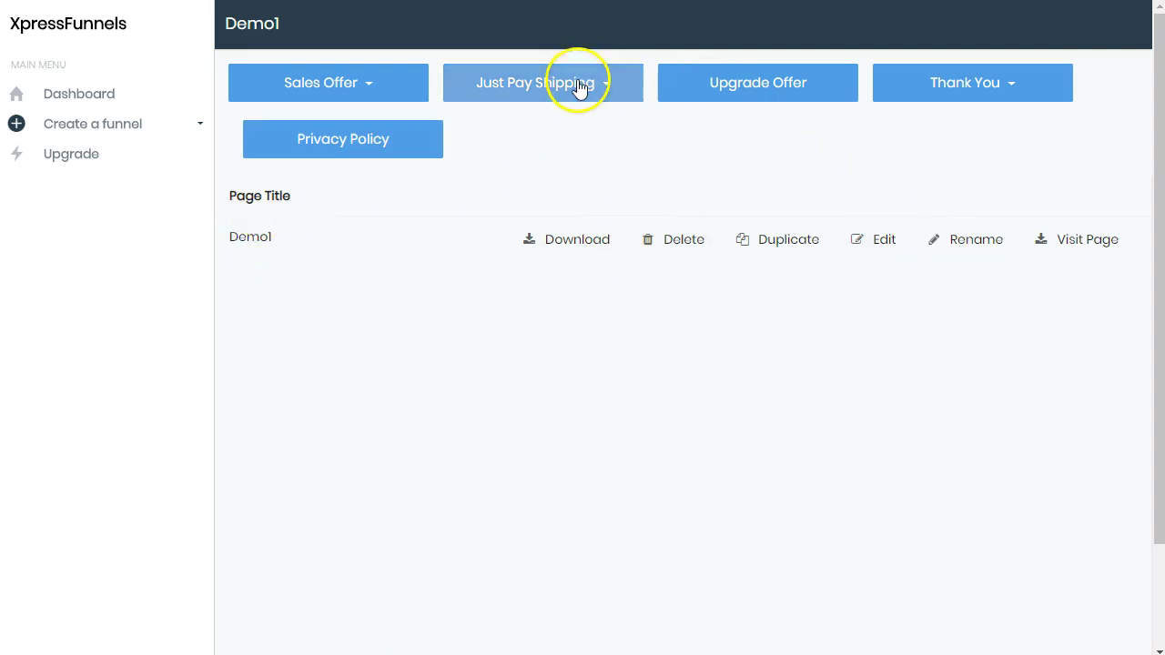
Open the Upgrade Offer template and review its headline, benefits, upgrade button, decline link, guarantees and footer
left_click(763, 83)
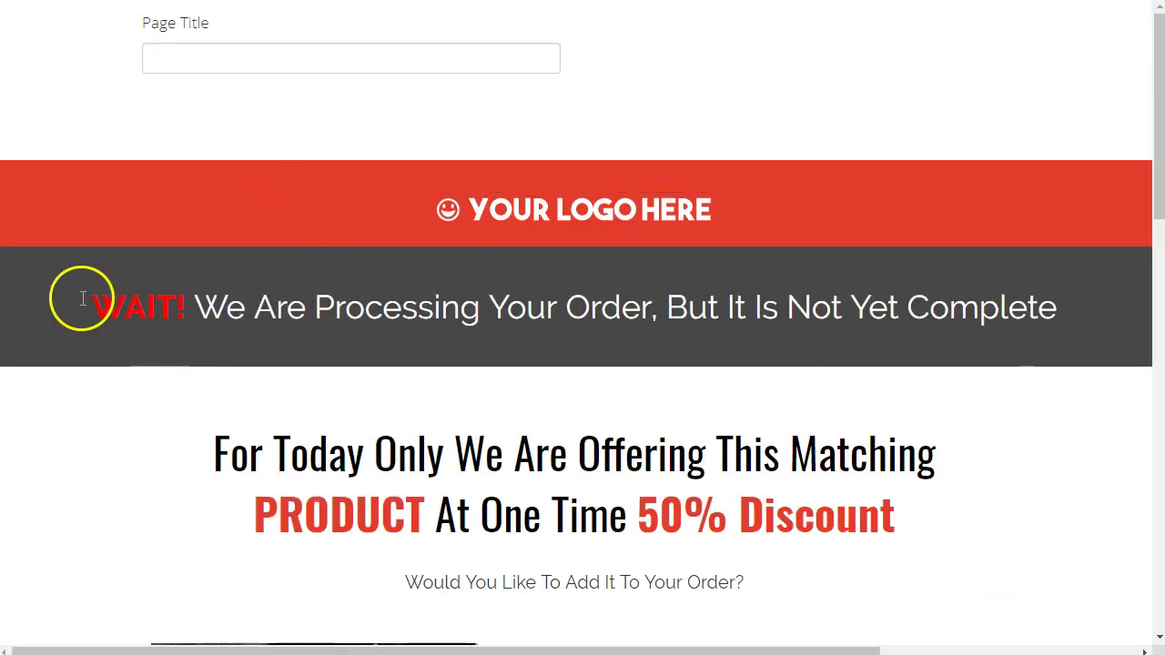
left_click_drag(84, 305, 710, 305)
left_click(701, 299)
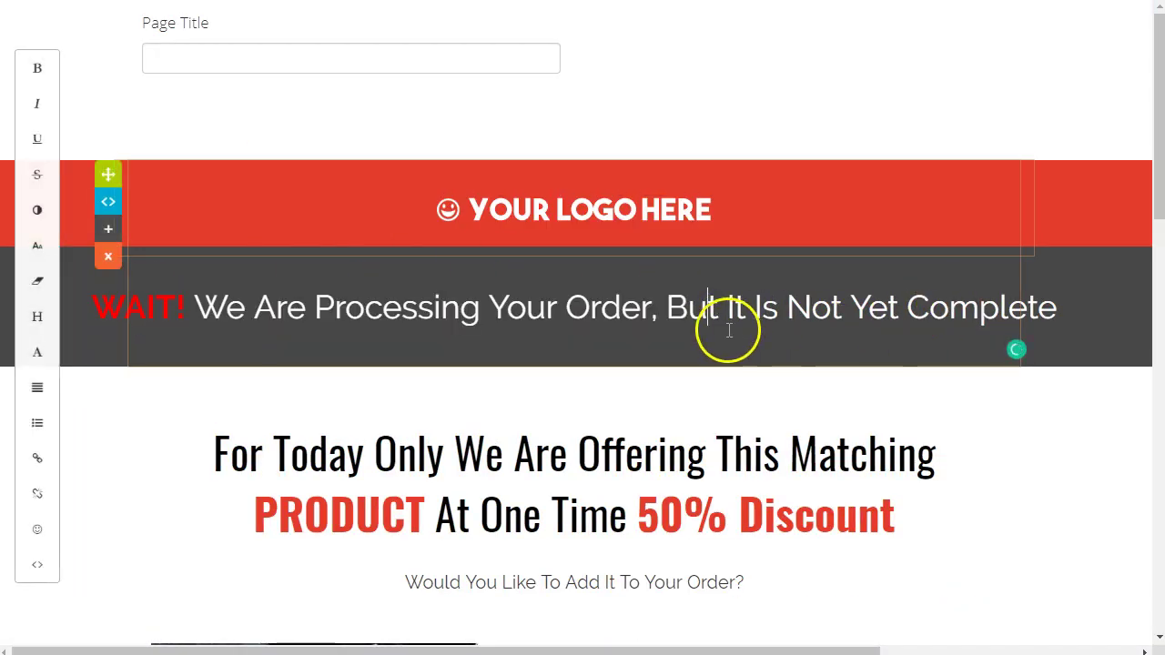
scroll(729, 330, "down", 1)
scroll(728, 330, "down", 2)
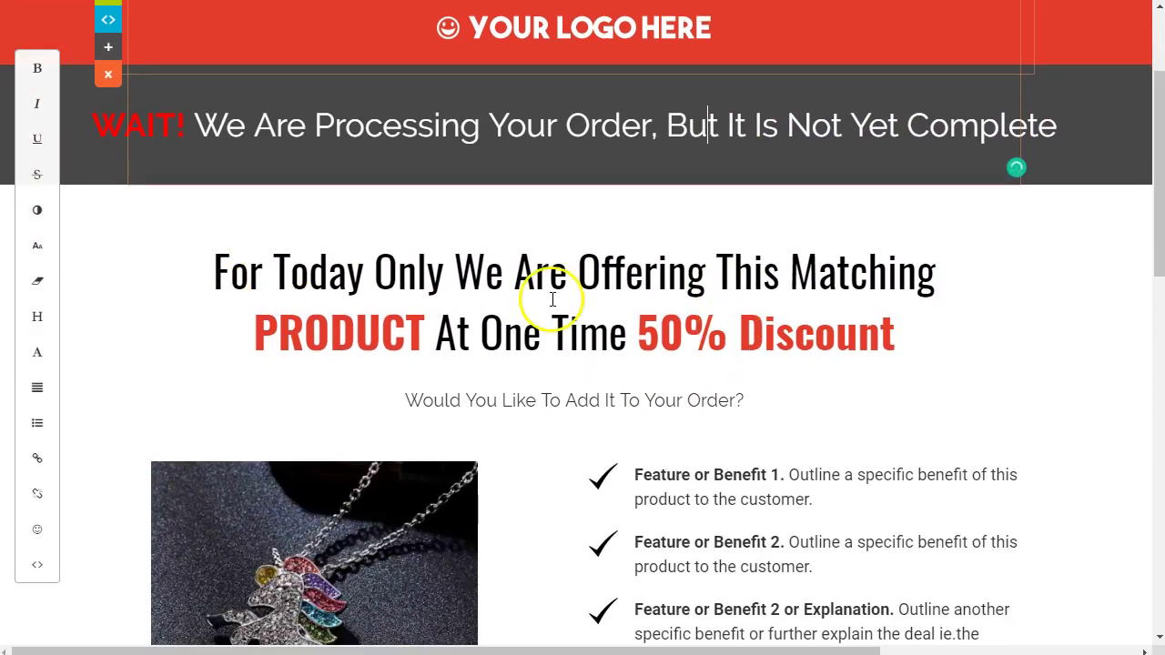
scroll(551, 293, "down", 5)
scroll(525, 346, "down", 7)
scroll(525, 344, "up", 14)
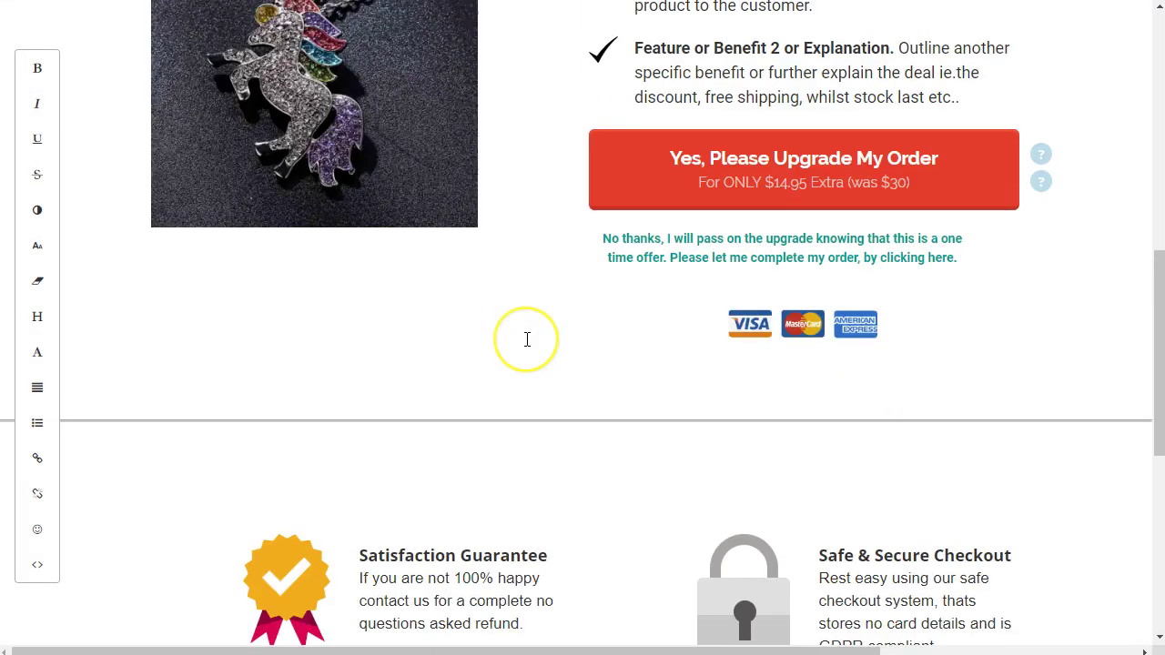
scroll(526, 338, "down", 14)
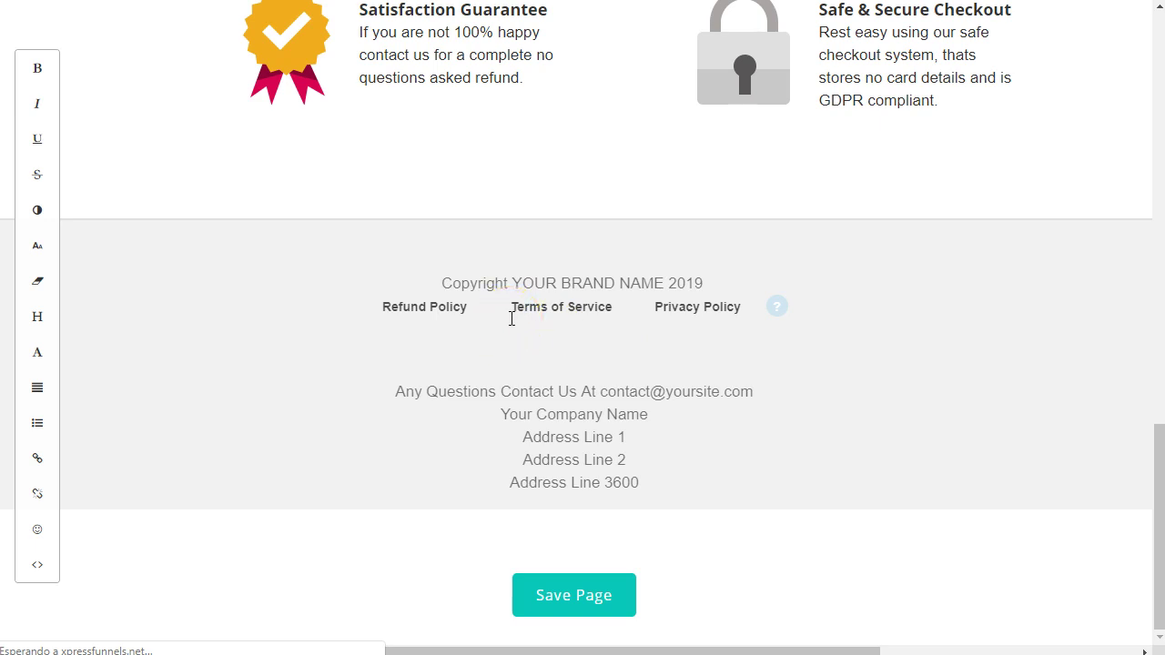
Open the Thank You Page + Recommended Products template and review its order message, suggested products and footer
left_click(788, 86)
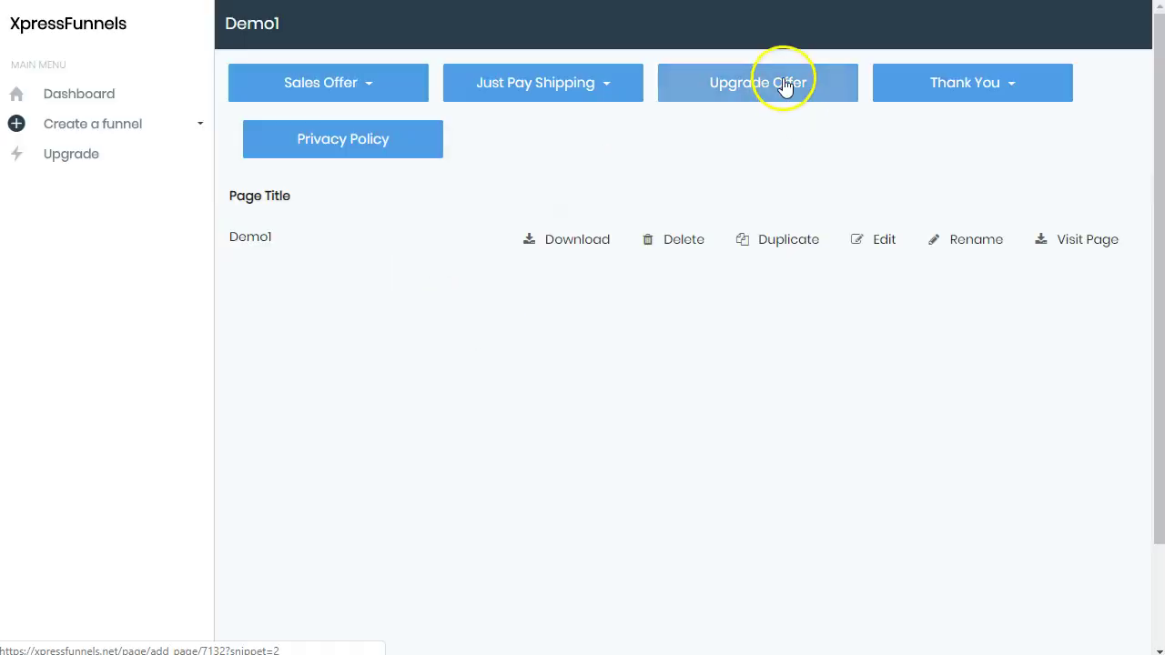
left_click(952, 103)
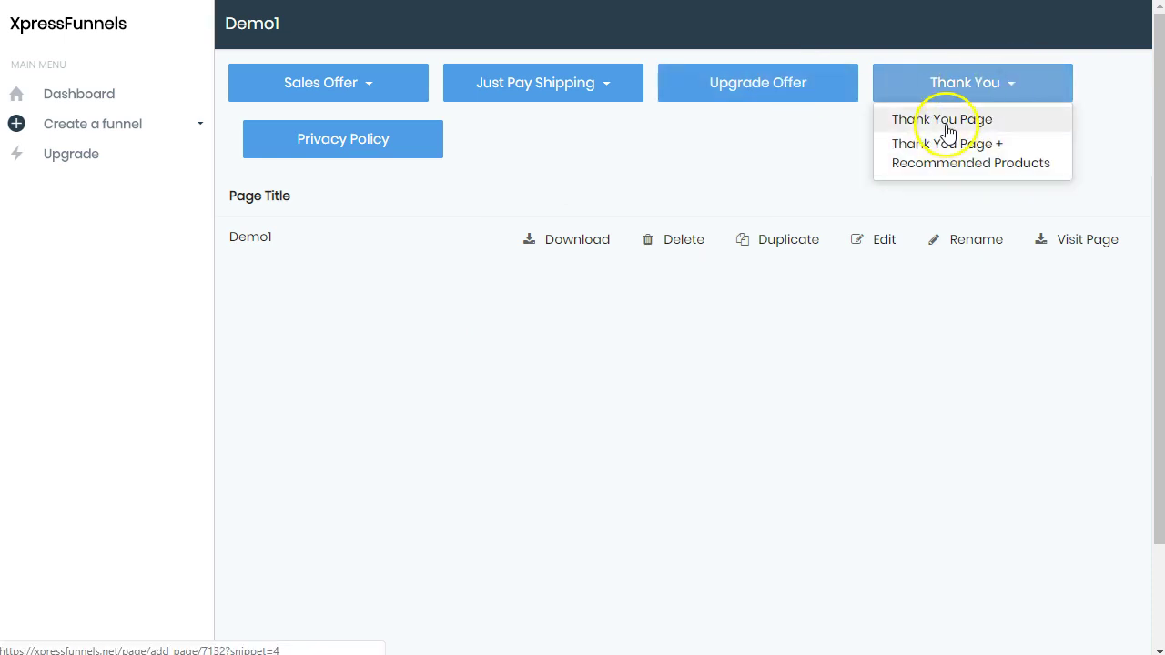
left_click(946, 155)
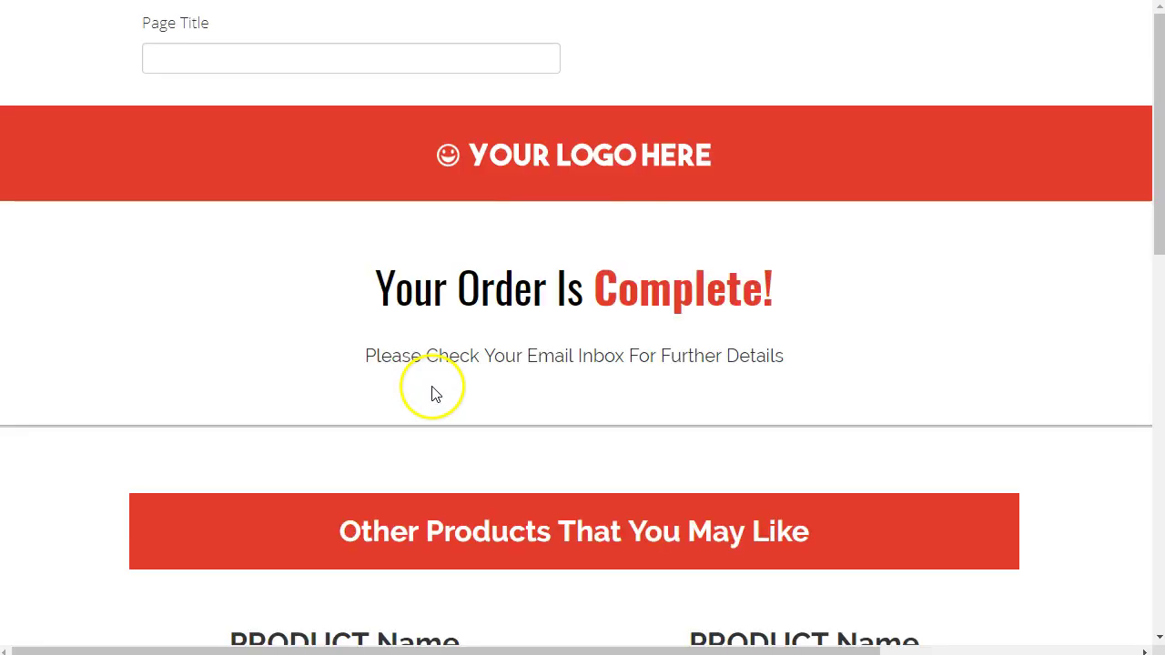
scroll(646, 333, "down", 2)
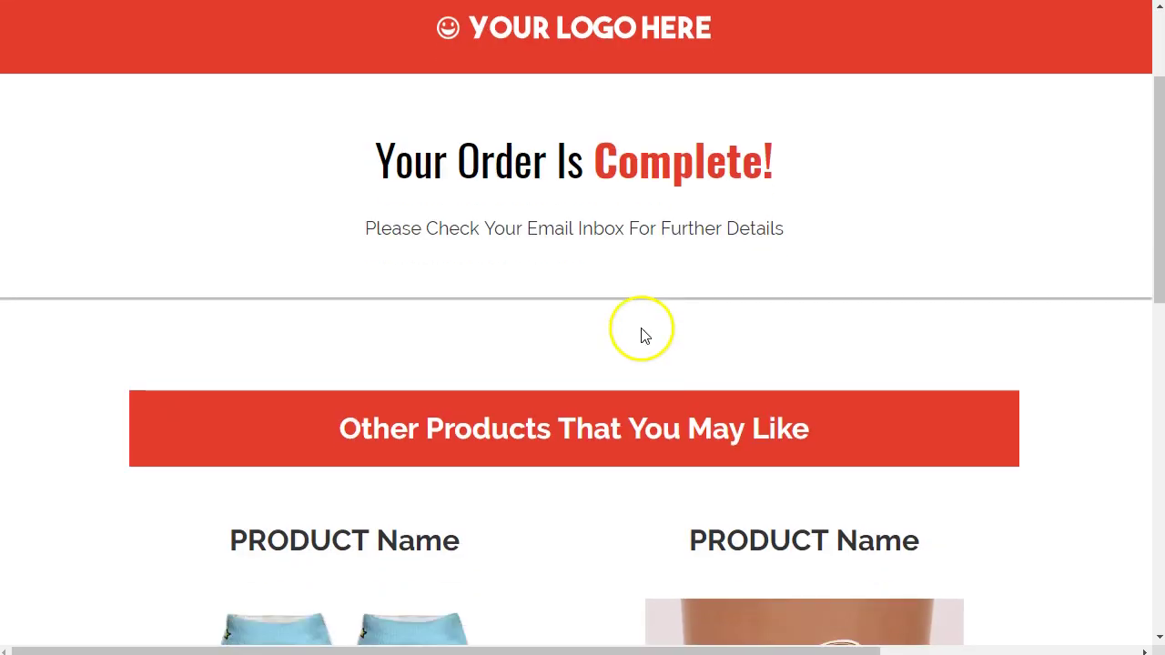
scroll(629, 80, "down", 2)
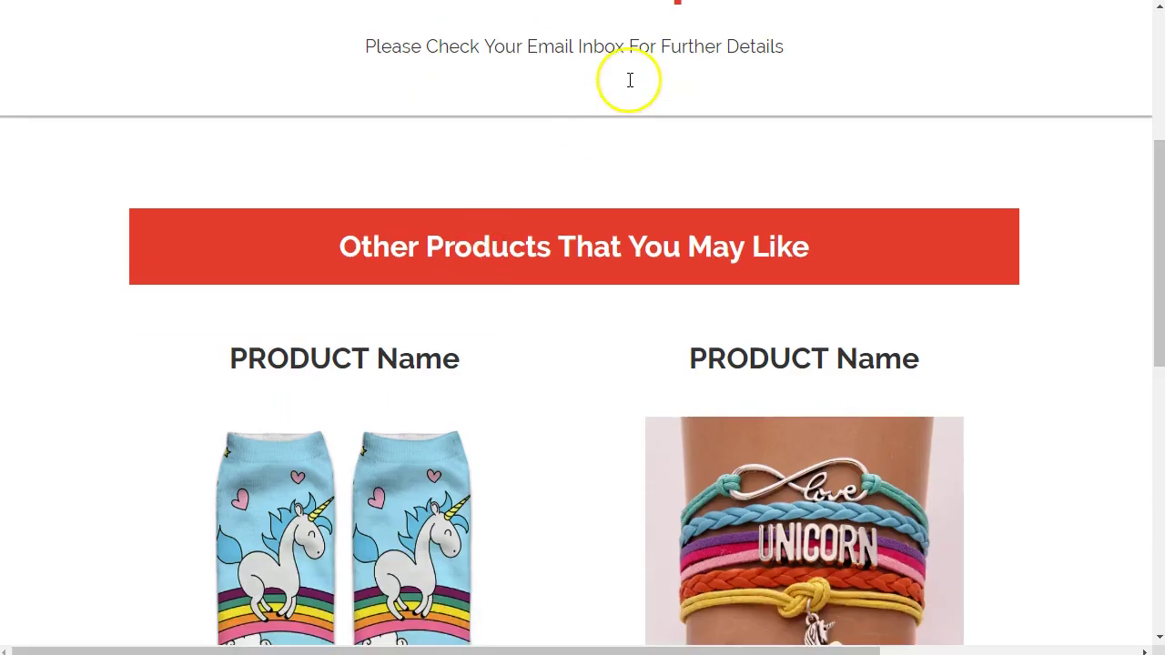
scroll(564, 117, "down", 2)
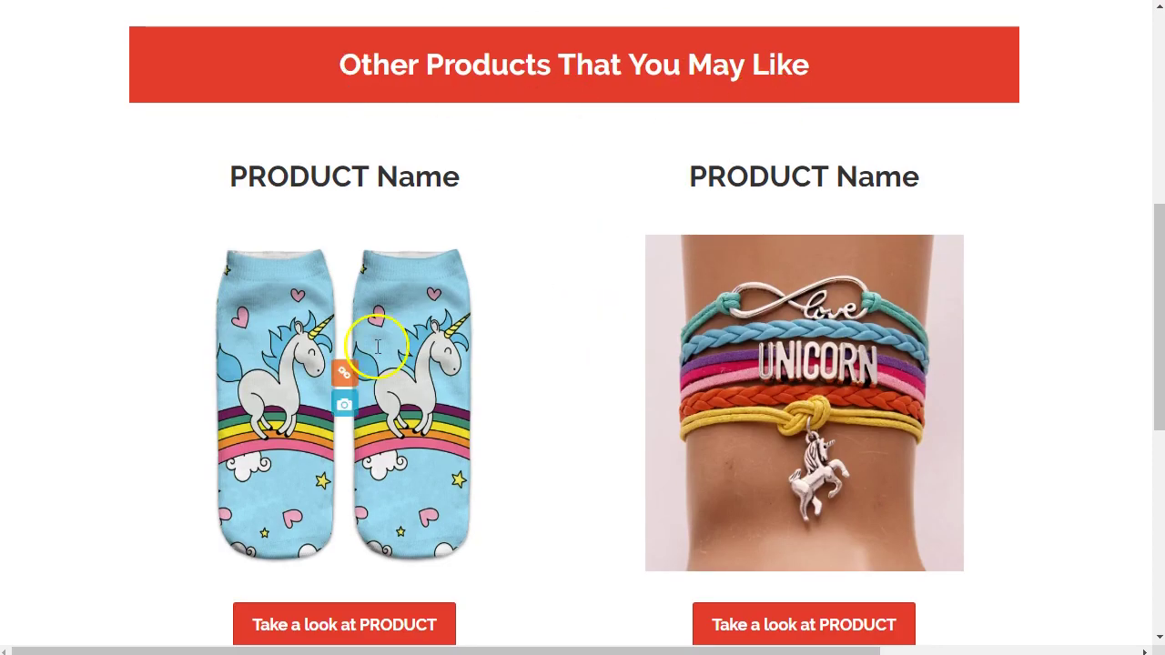
scroll(377, 347, "down", 6)
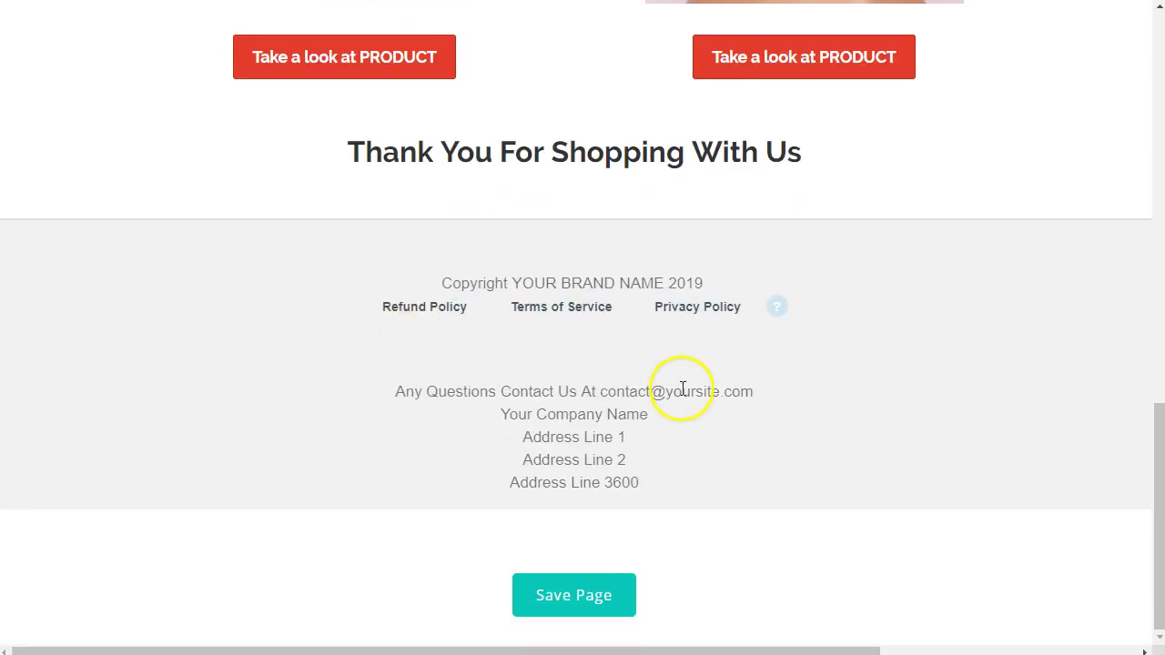
scroll(682, 390, "up", 8)
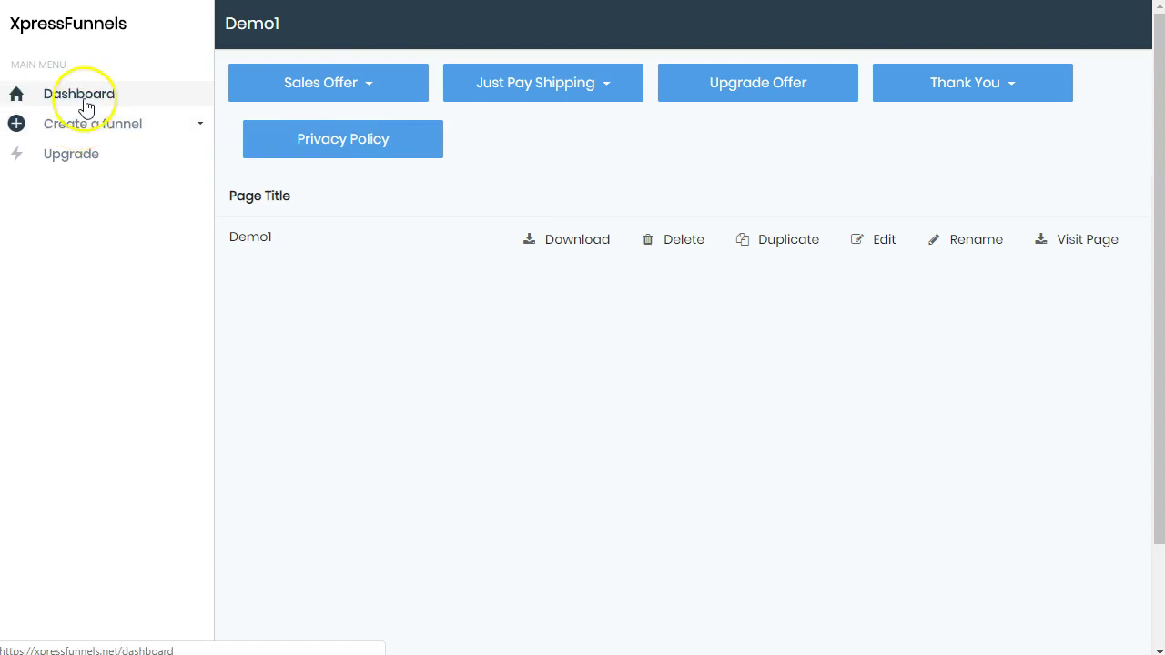
Visit the sales page in the Crochet funnel and examine its yarn offer, countdown, two-pack discount checkbox, testimonials and footer
left_click(84, 132)
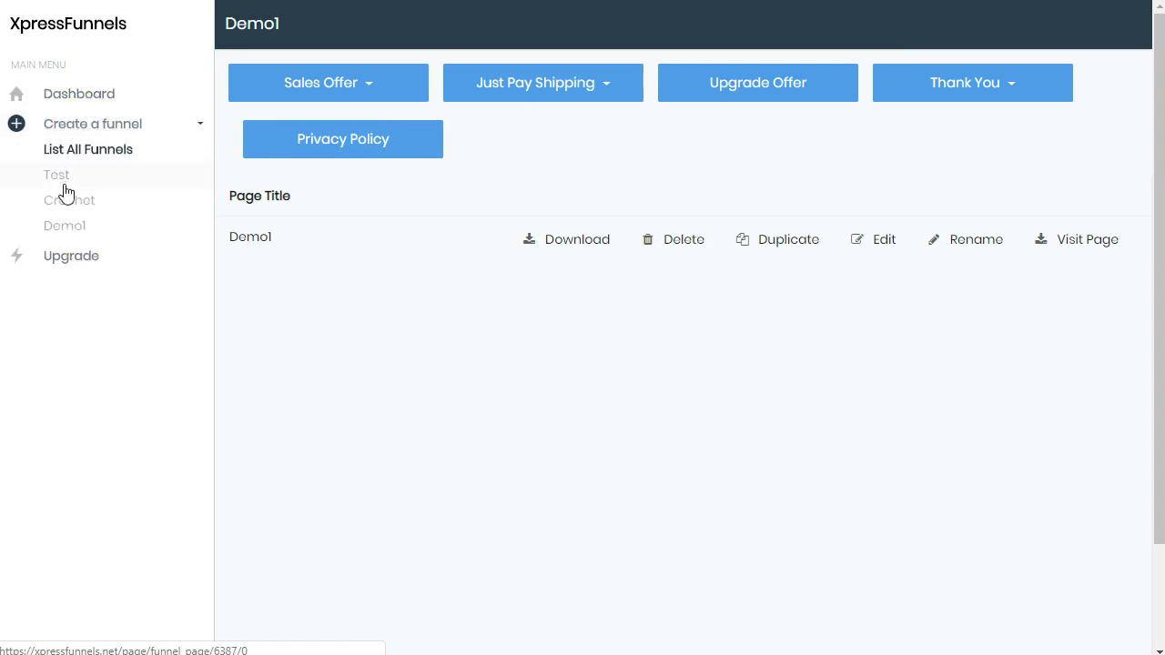
left_click(85, 204)
left_click(1098, 242)
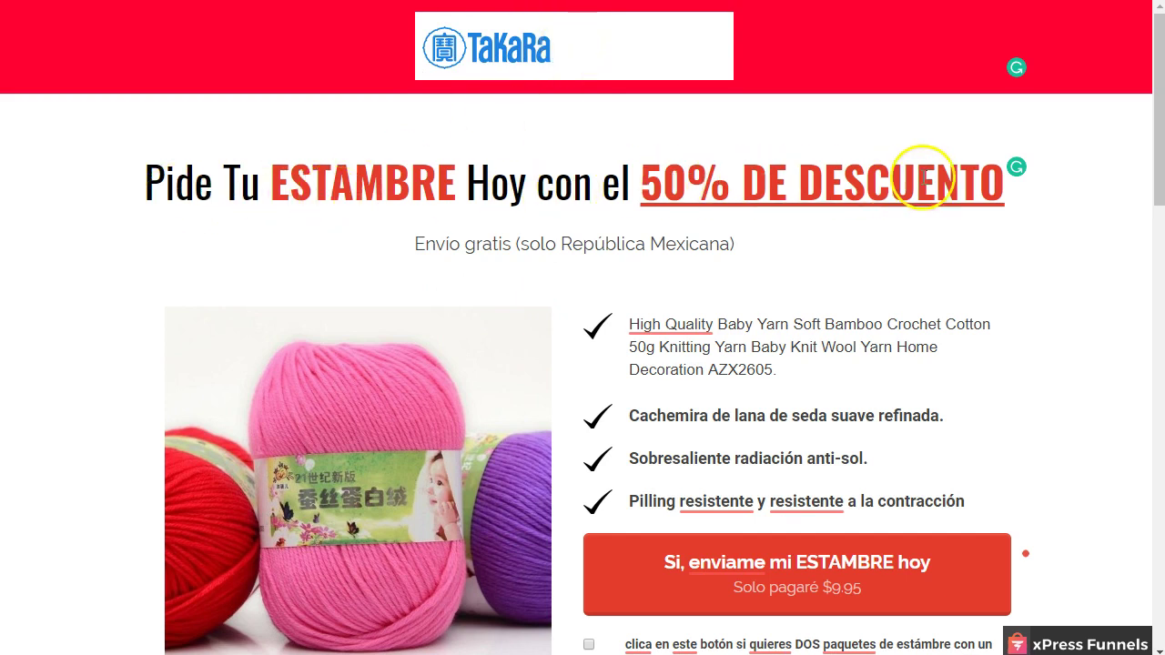
scroll(624, 229, "down", 1)
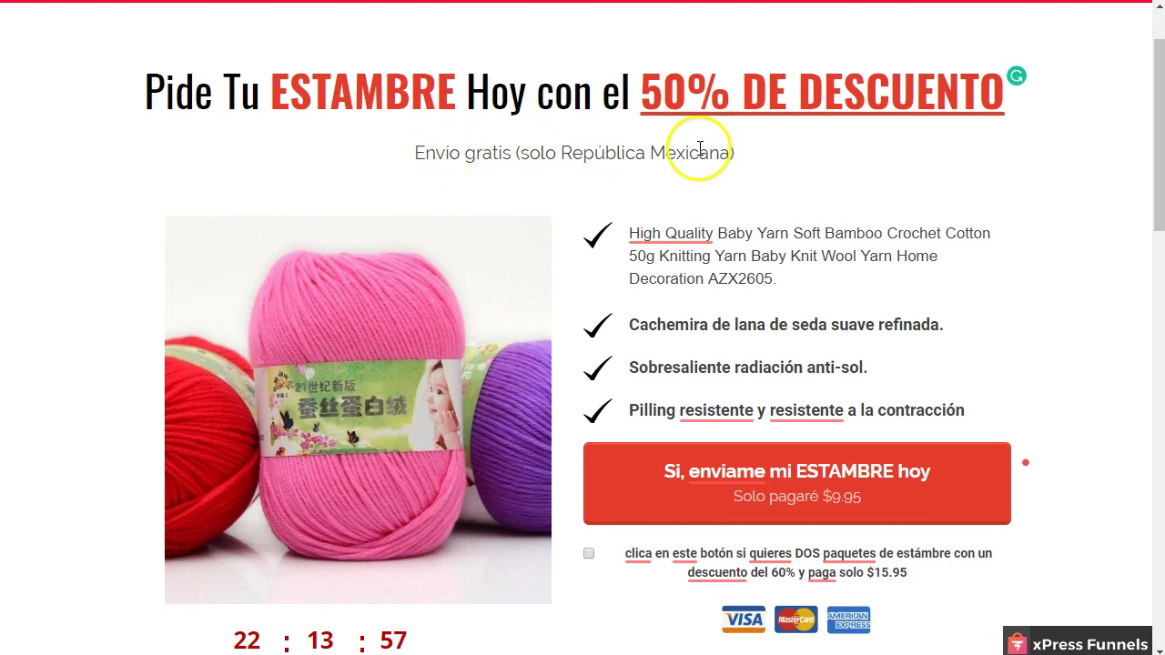
scroll(697, 148, "down", 1)
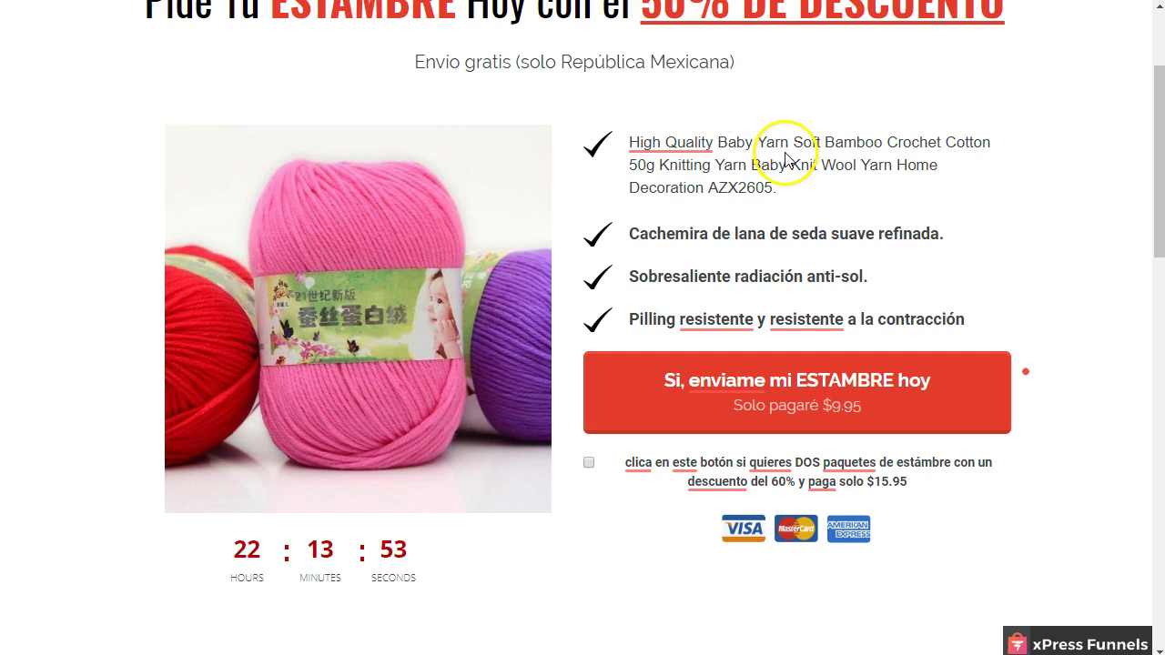
scroll(885, 160, "down", 1)
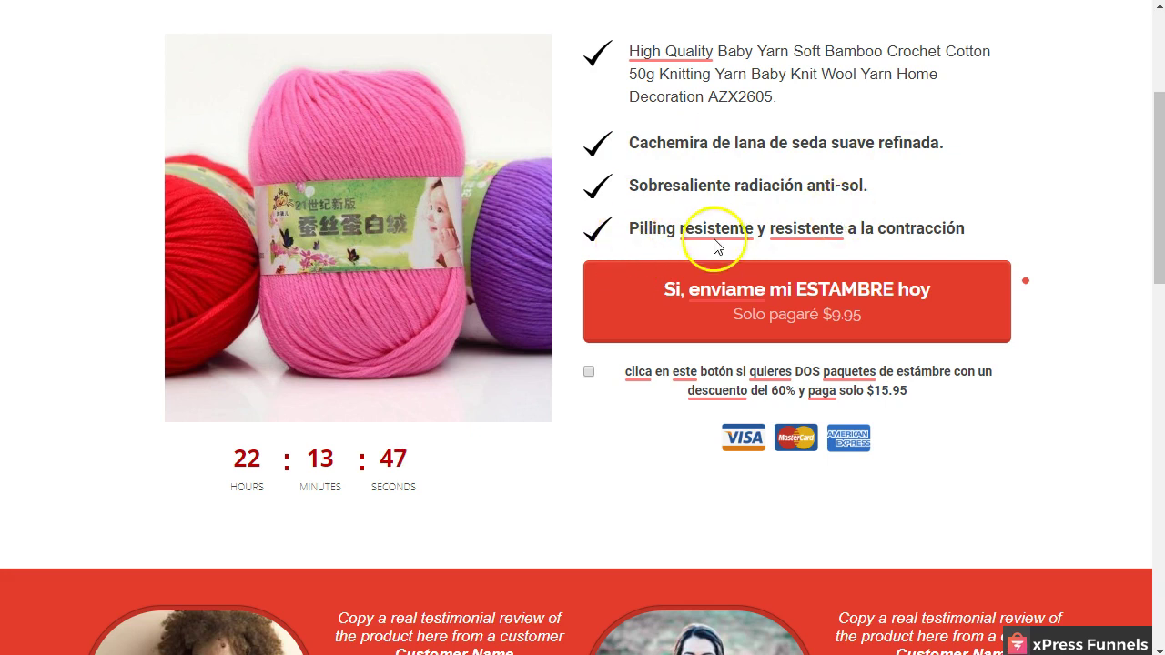
scroll(719, 239, "down", 1)
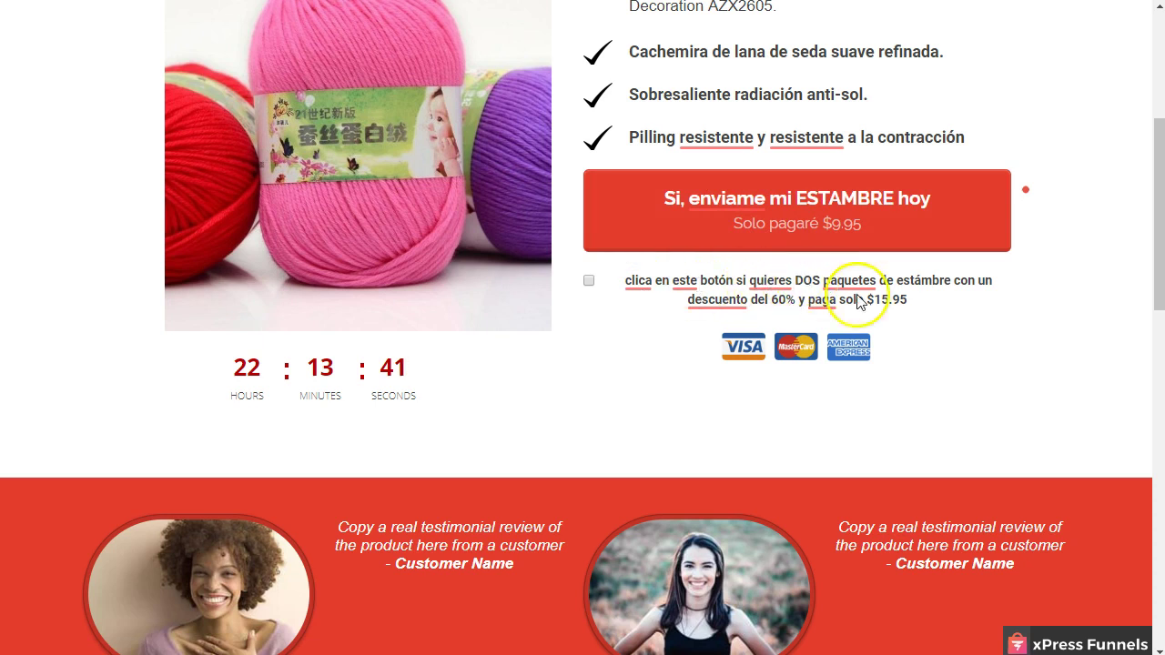
scroll(791, 330, "down", 12)
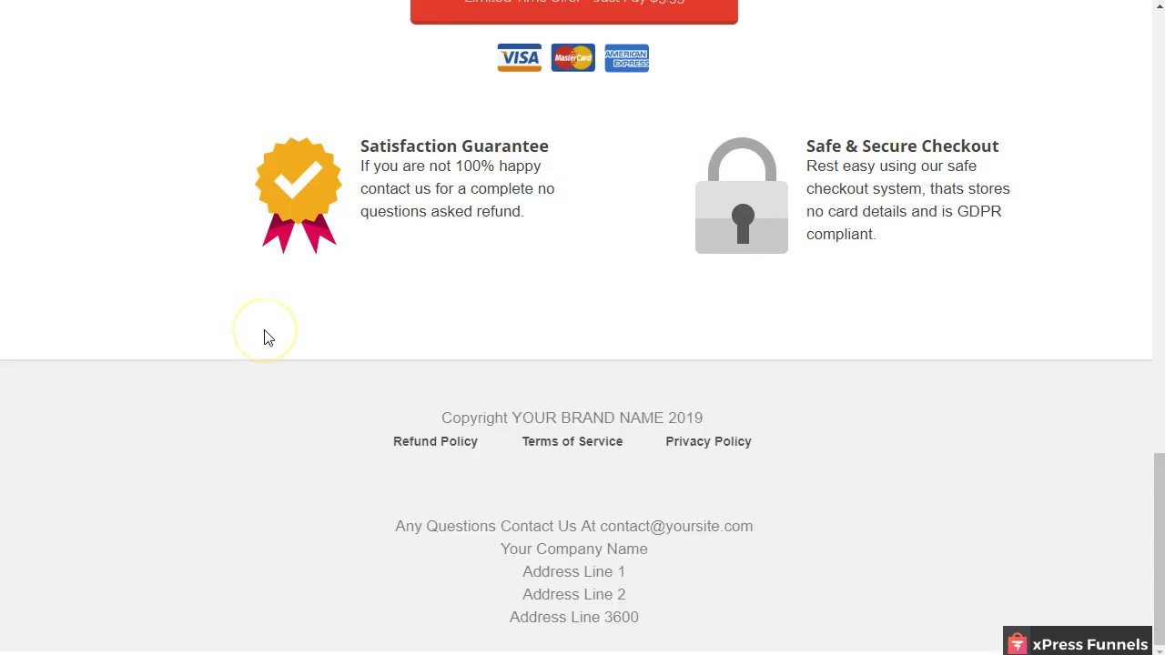
scroll(264, 336, "up", 15)
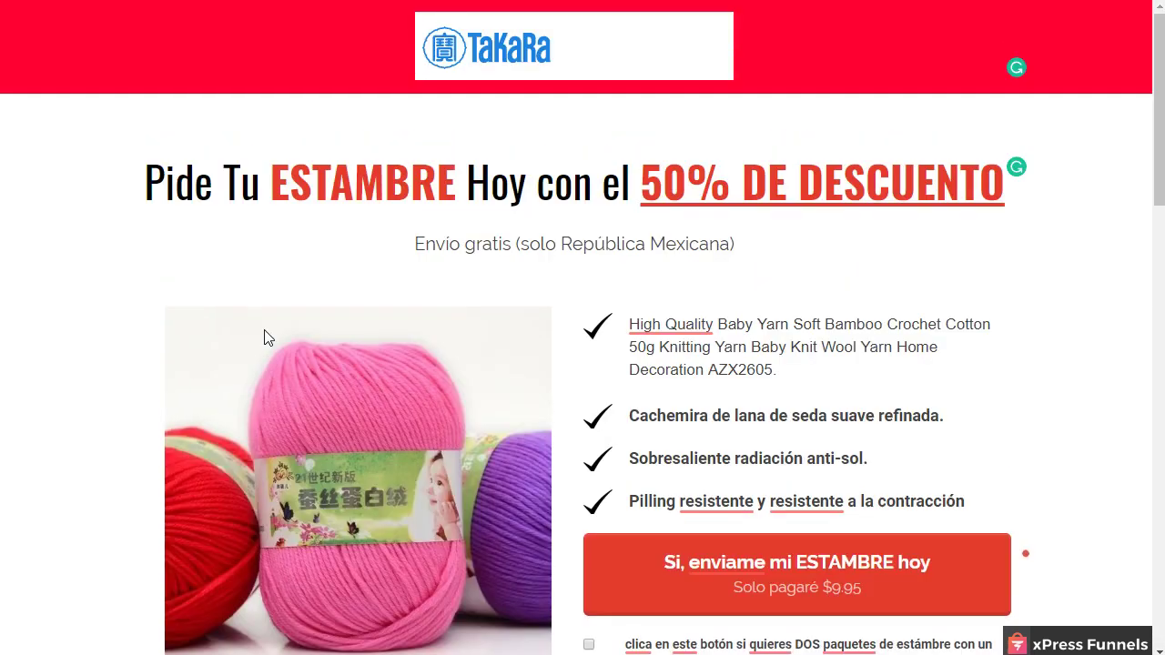
Review the published Crochet page's headline, yarn benefits, order button price, two-pack discount and countdown
scroll(557, 289, "down", 3)
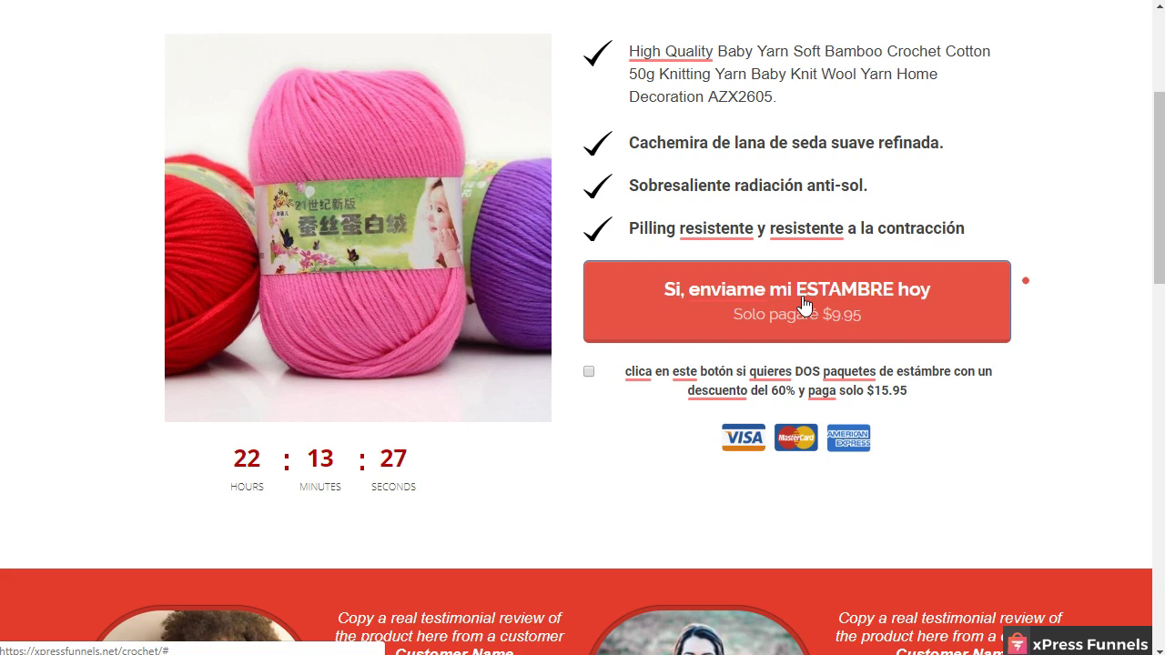
scroll(444, 304, "up", 3)
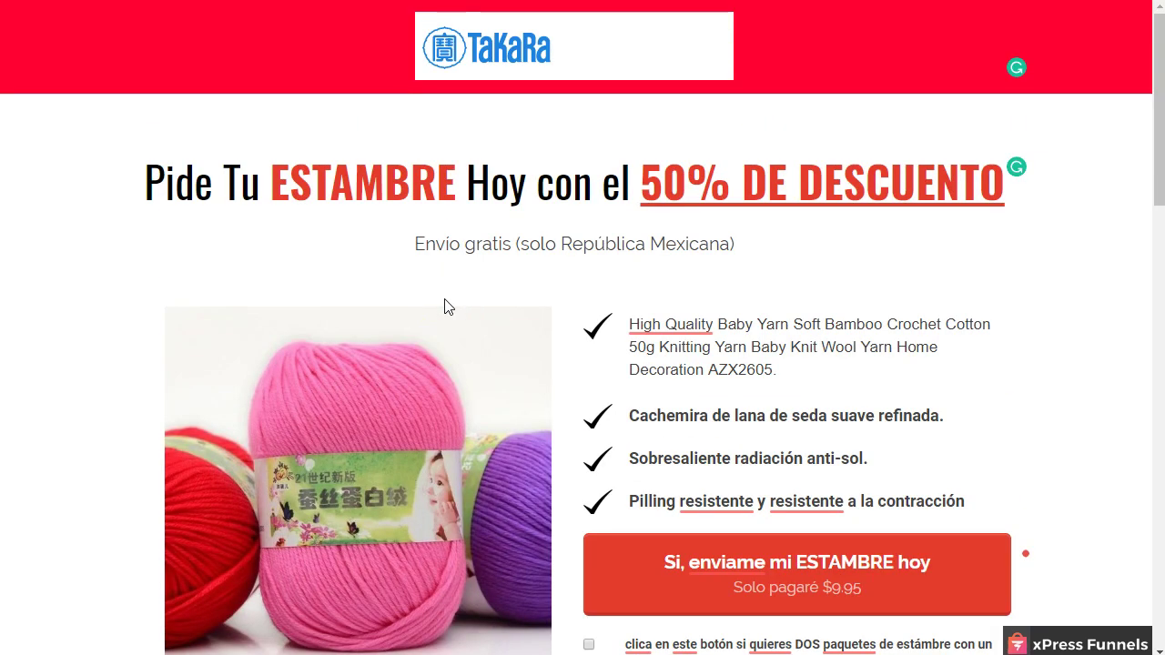
key("ctrl+w")
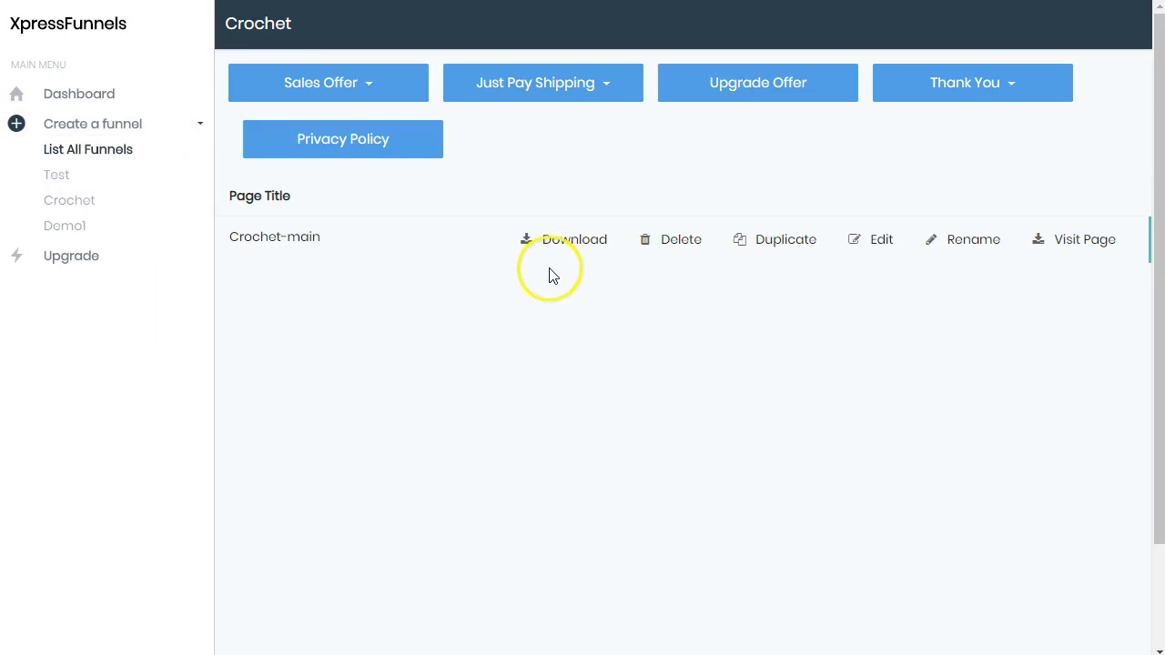
key("ctrl+tab")
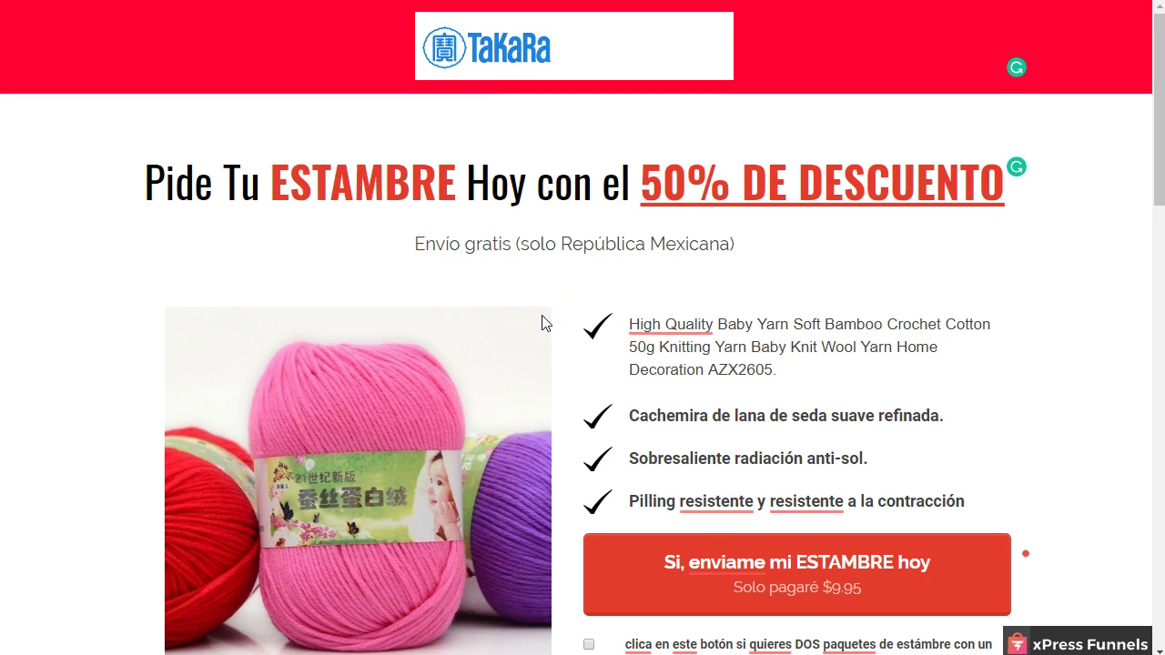
scroll(541, 323, "down", 1)
scroll(541, 323, "up", 1)
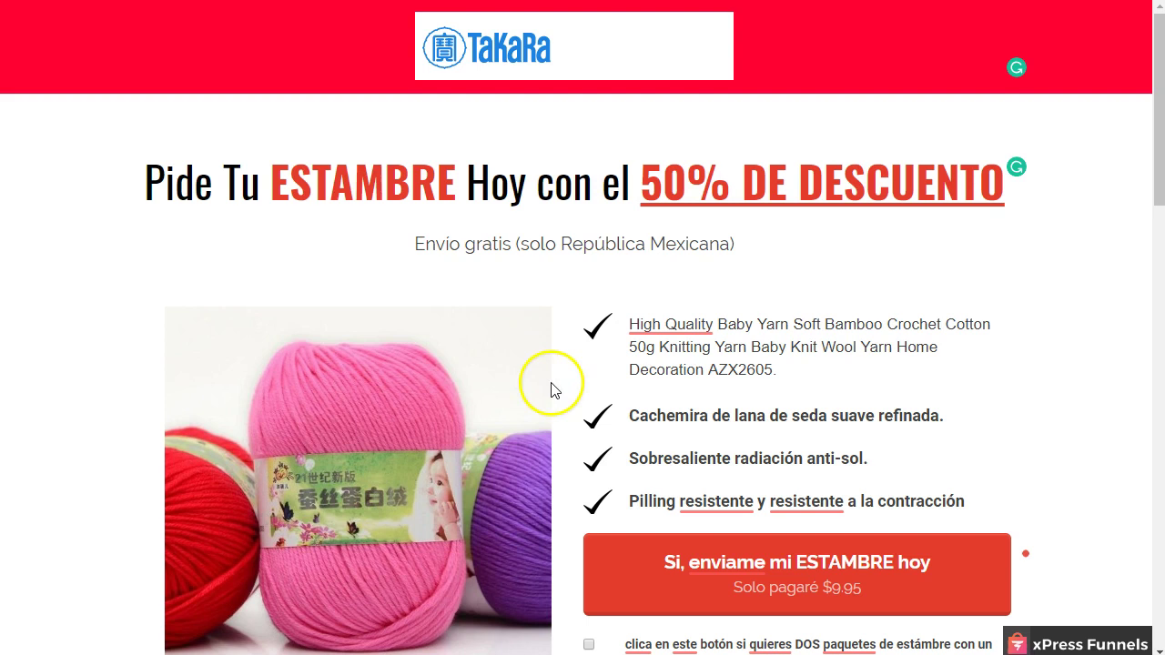
scroll(705, 366, "down", 1)
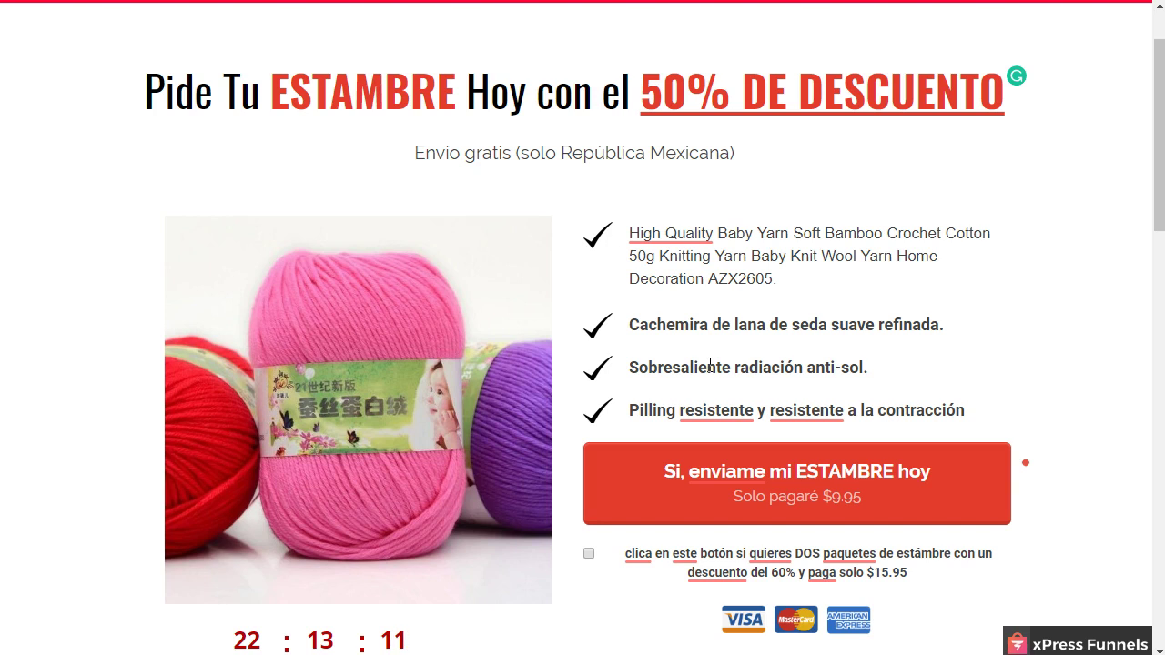
scroll(710, 365, "up", 1)
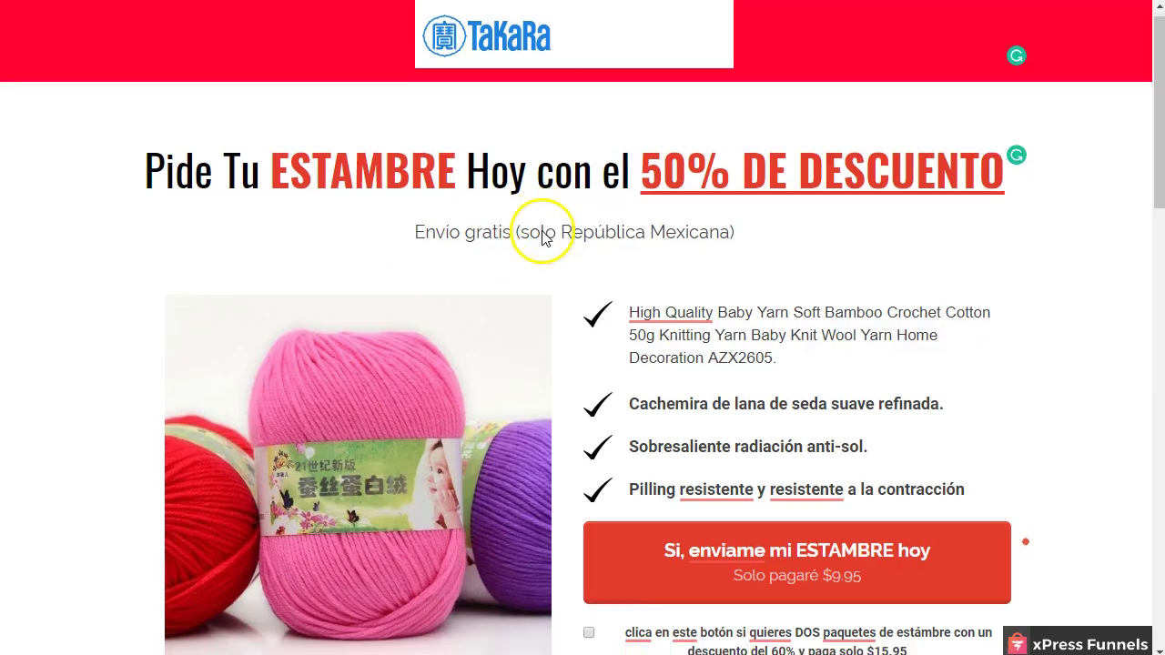
scroll(543, 235, "down", 1)
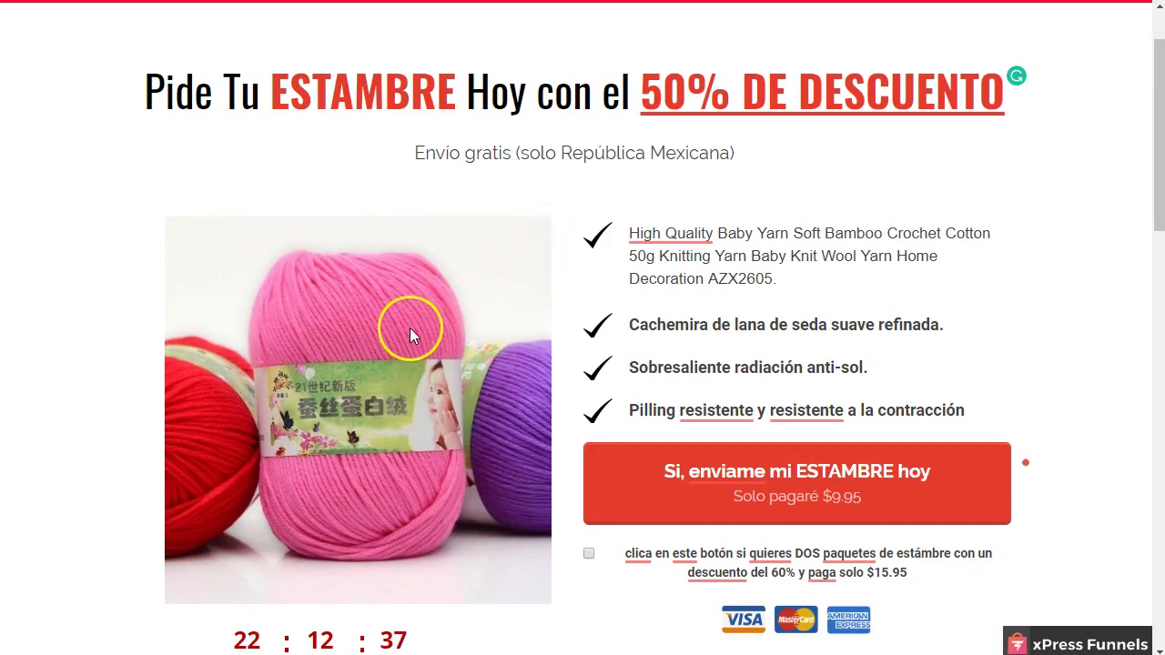
scroll(410, 329, "down", 1)
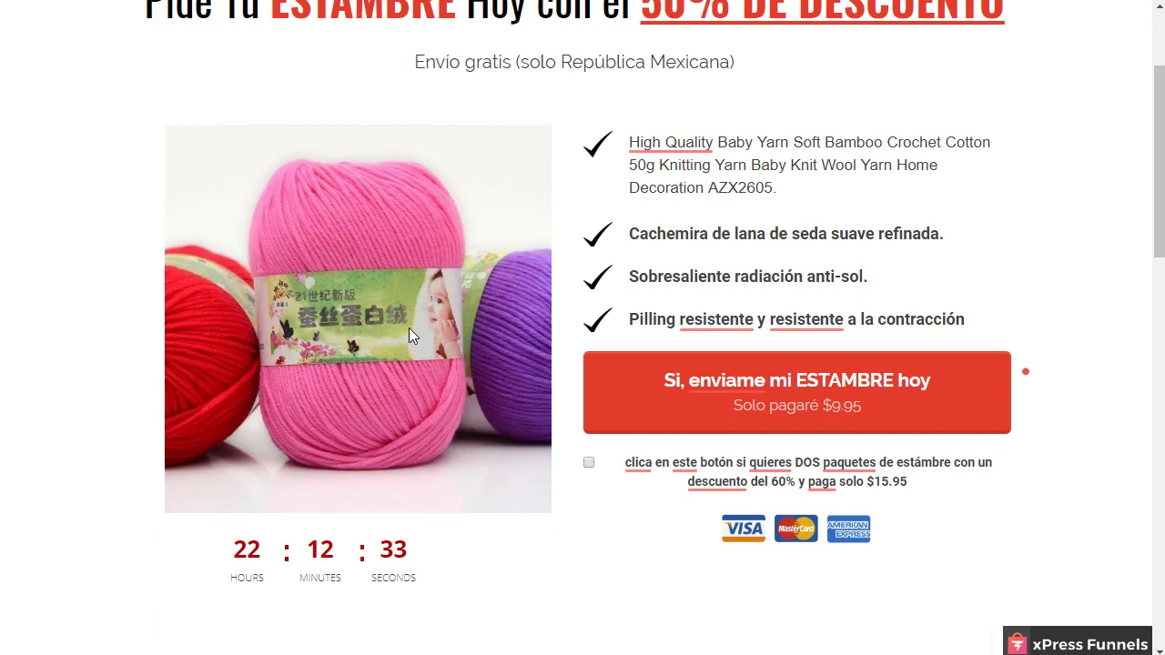
scroll(409, 335, "up", 2)
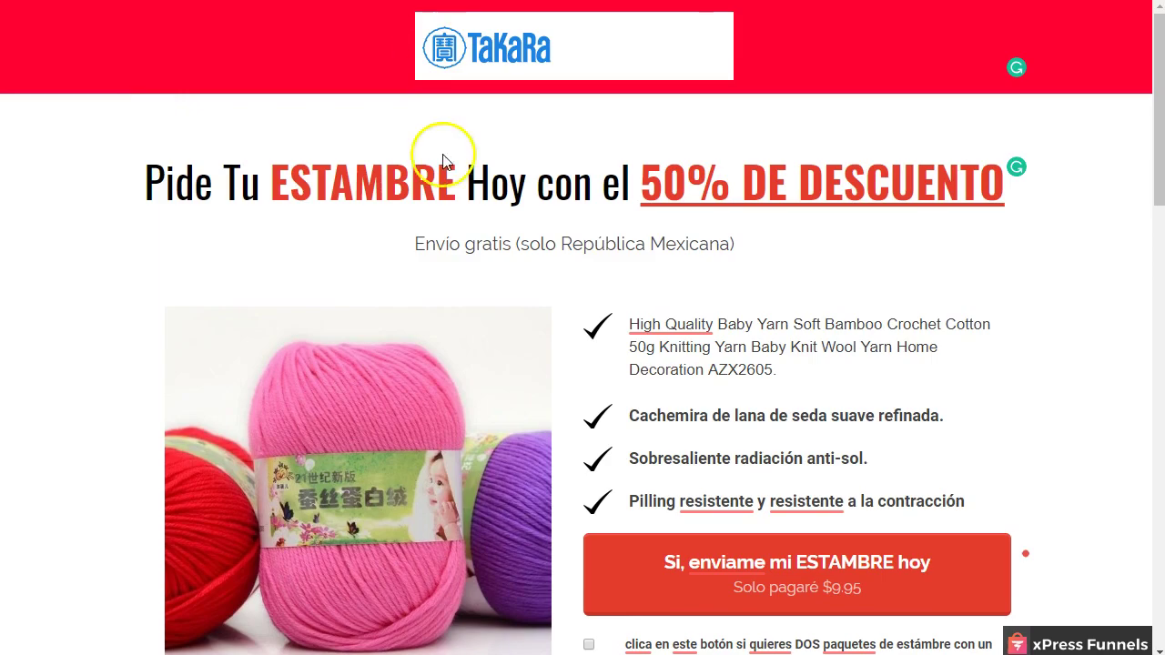
Return to the Crochet funnel's page list, check the page's available actions and open the list of all funnels
key("ctrl+w")
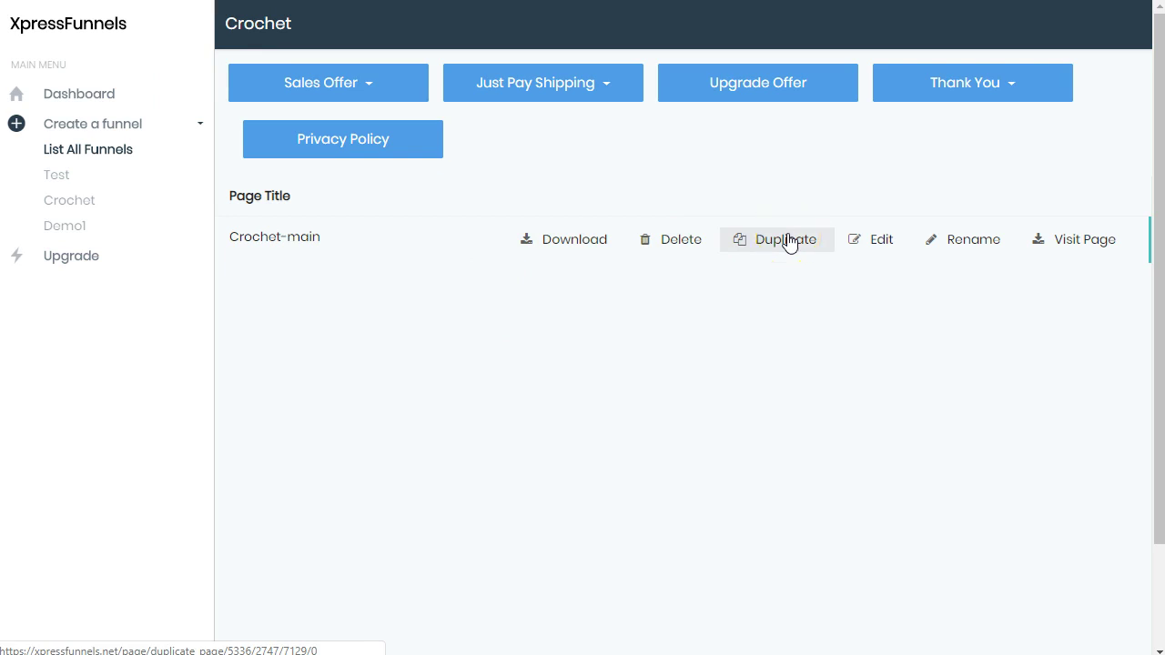
left_click(874, 244)
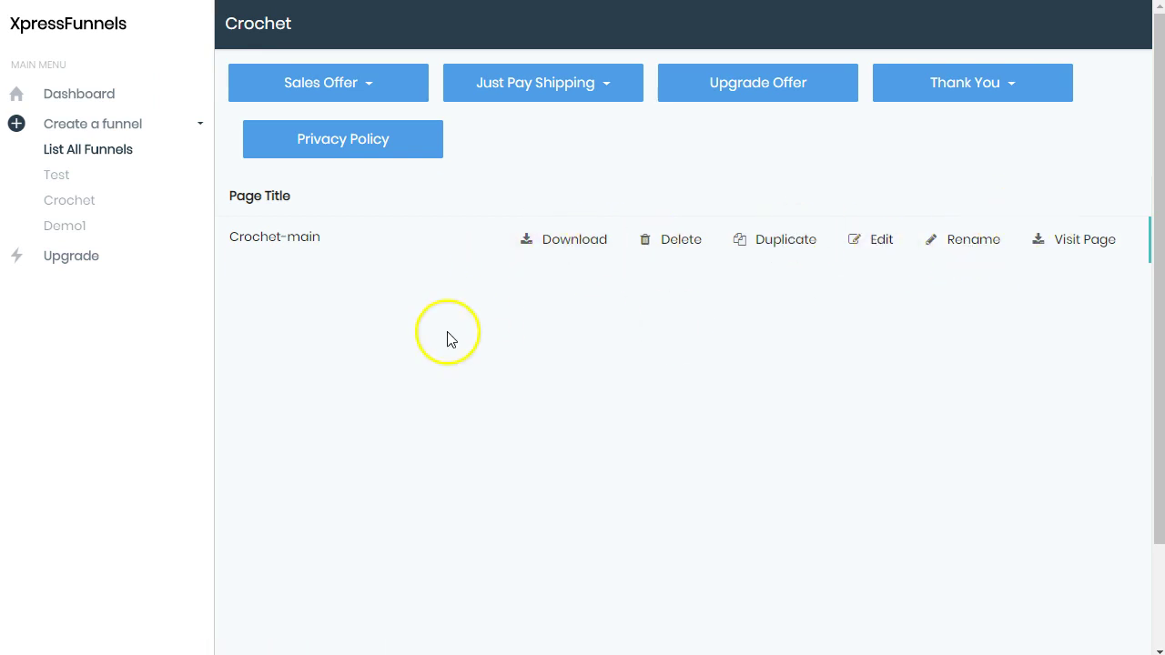
left_click(94, 149)
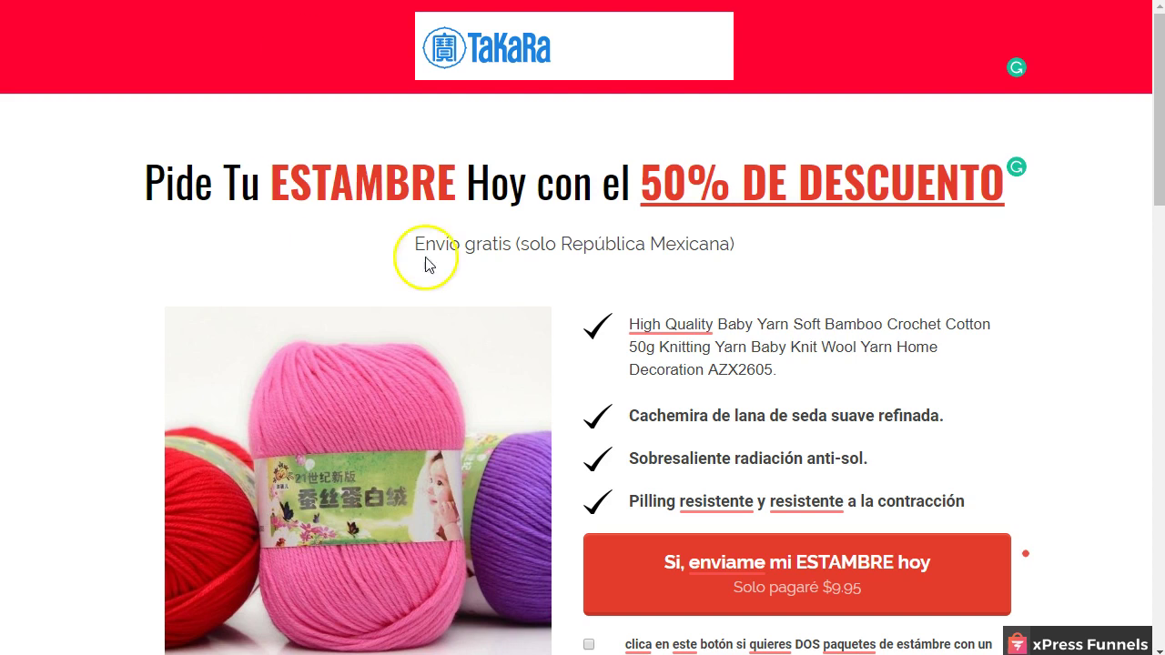
Go back to the published Crochet page and check the yarn offer against its order button price
scroll(381, 299, "down", 3)
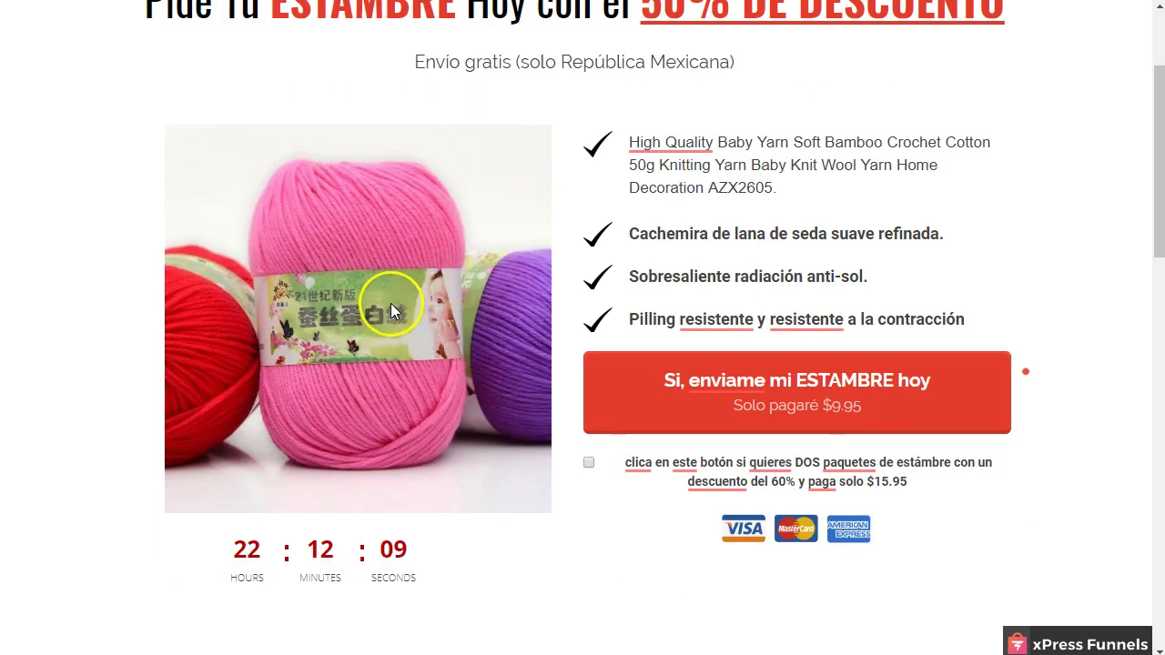
scroll(394, 301, "up", 2)
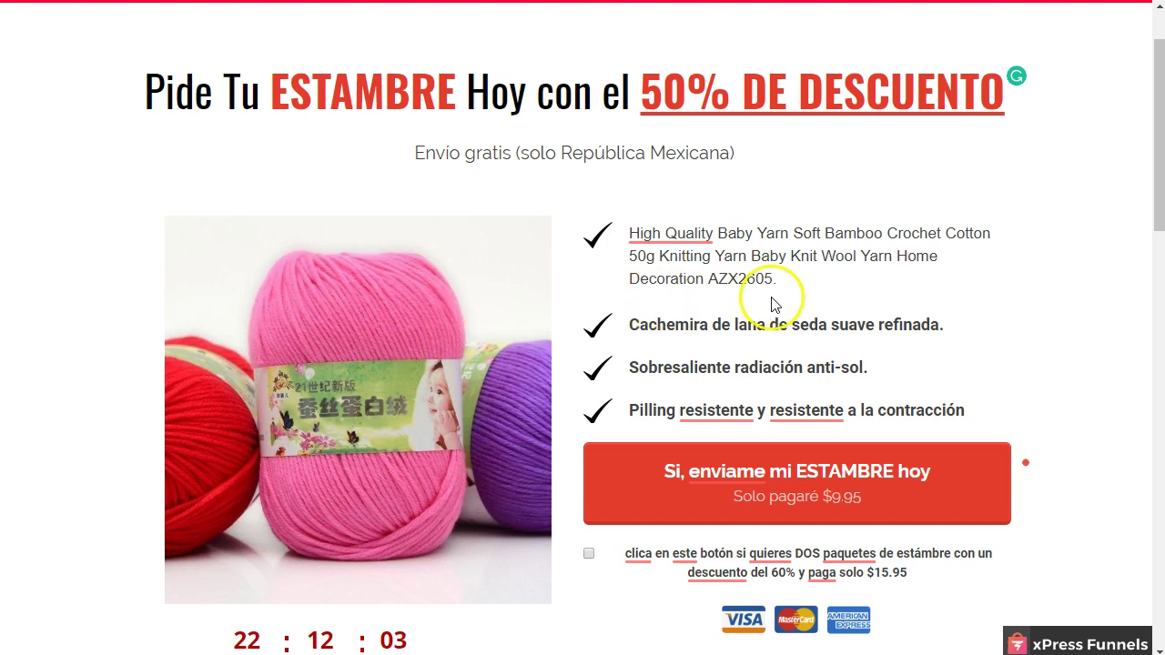
scroll(408, 357, "down", 1)
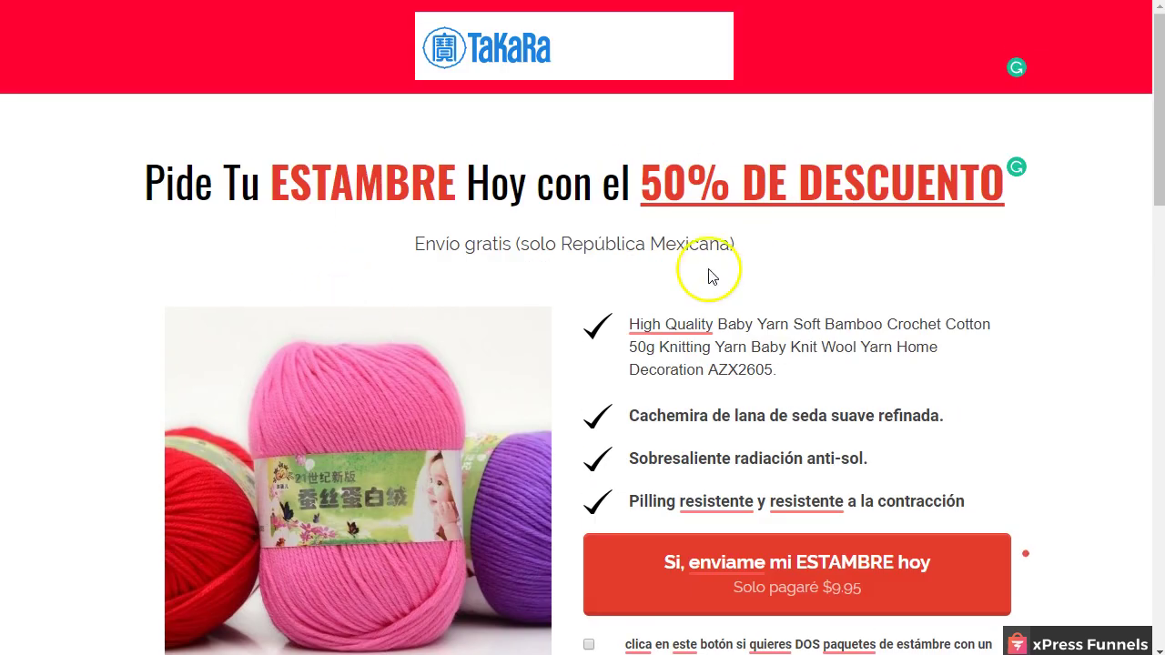
scroll(801, 345, "down", 3)
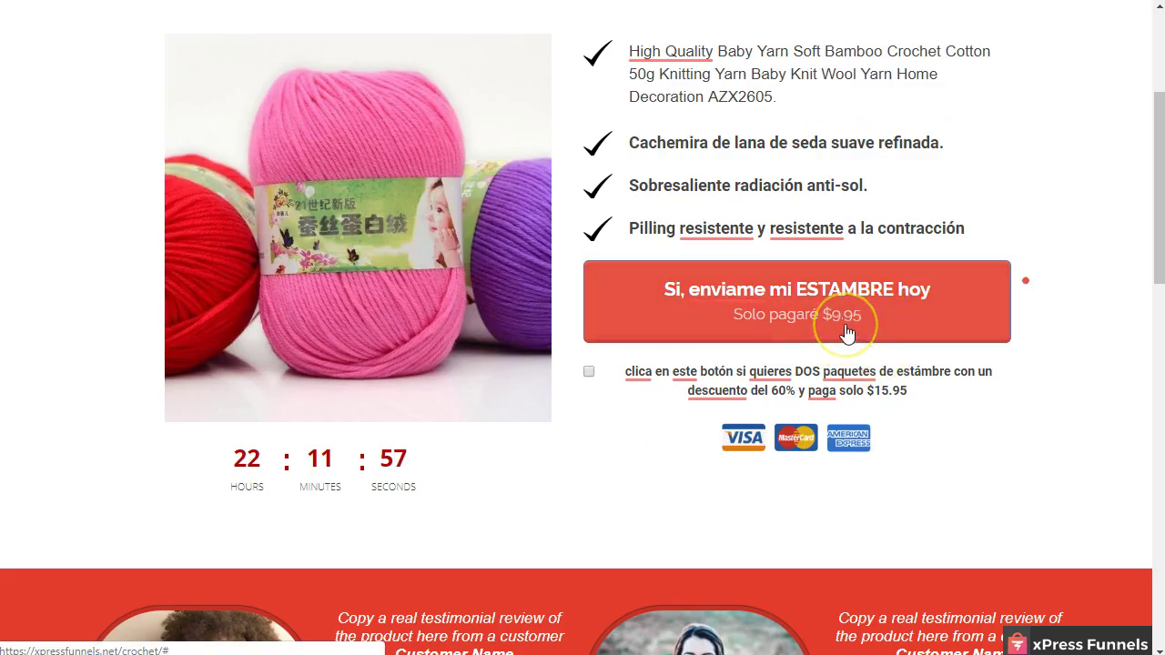
Switch to the supplier's product listing for the baby yarn and check its discount price
left_click(831, 318)
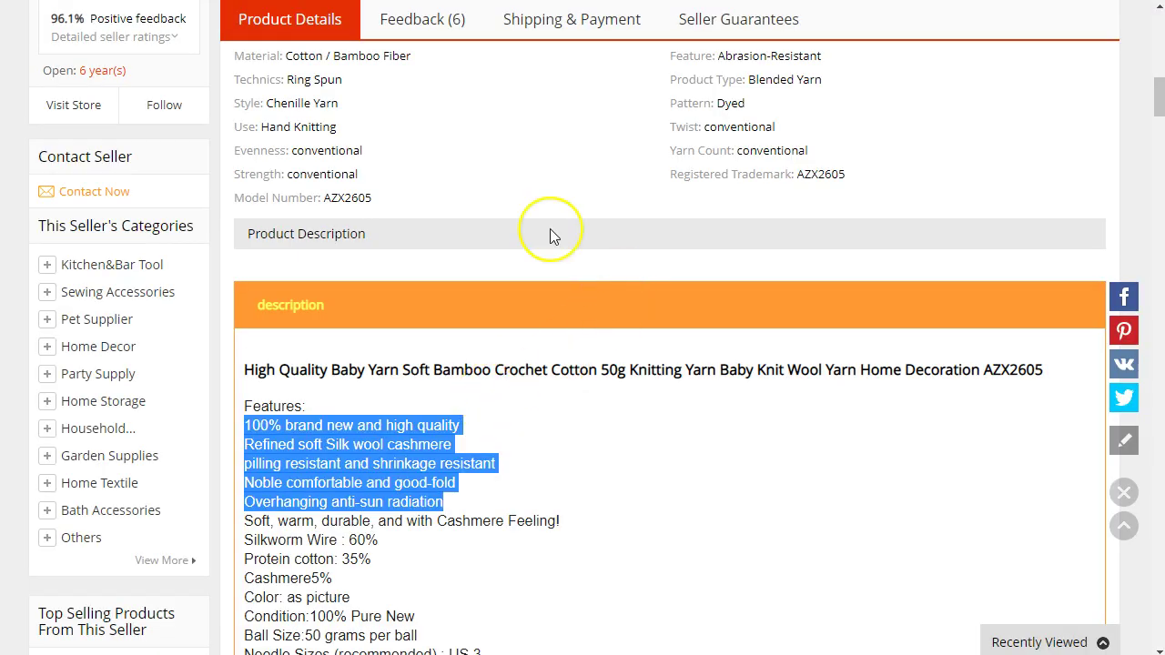
scroll(550, 228, "up", 6)
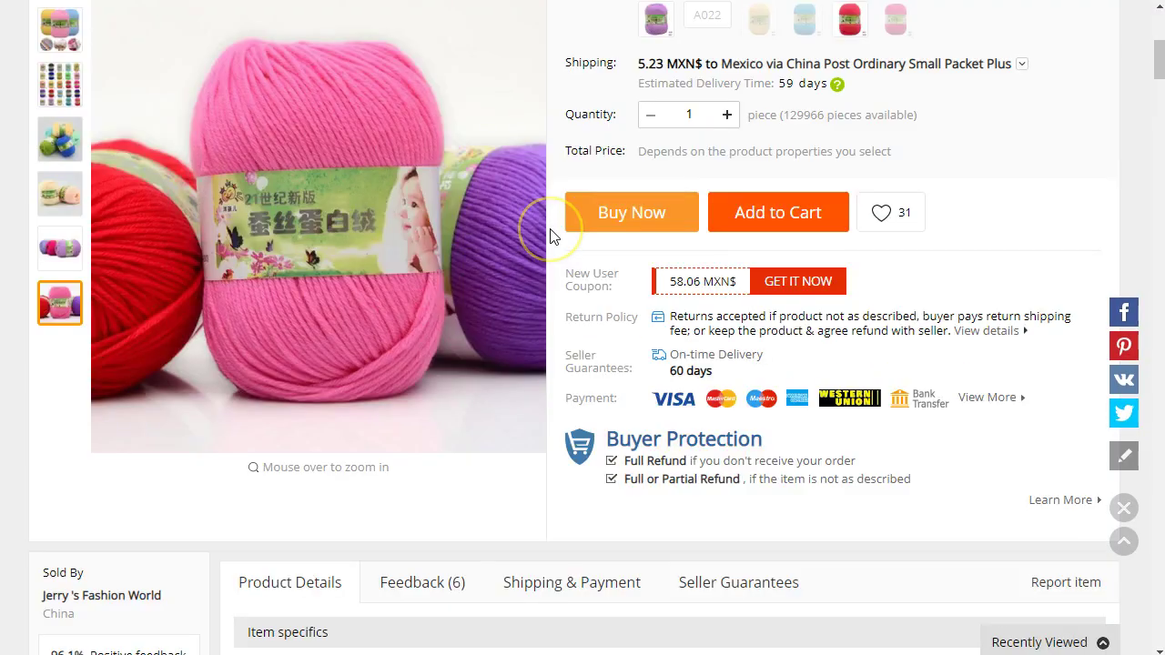
scroll(550, 236, "up", 5)
scroll(636, 232, "down", 1)
left_click(676, 230)
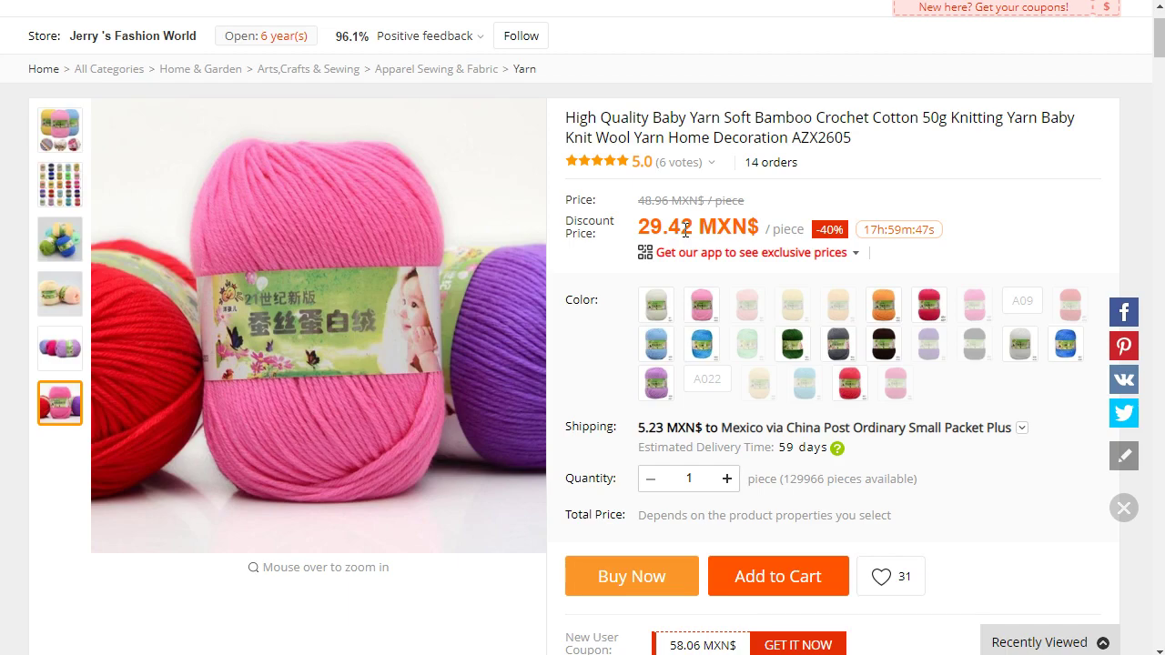
Return to the Crochet sales page and compare its selling price with the supplier's price
key("ctrl+w")
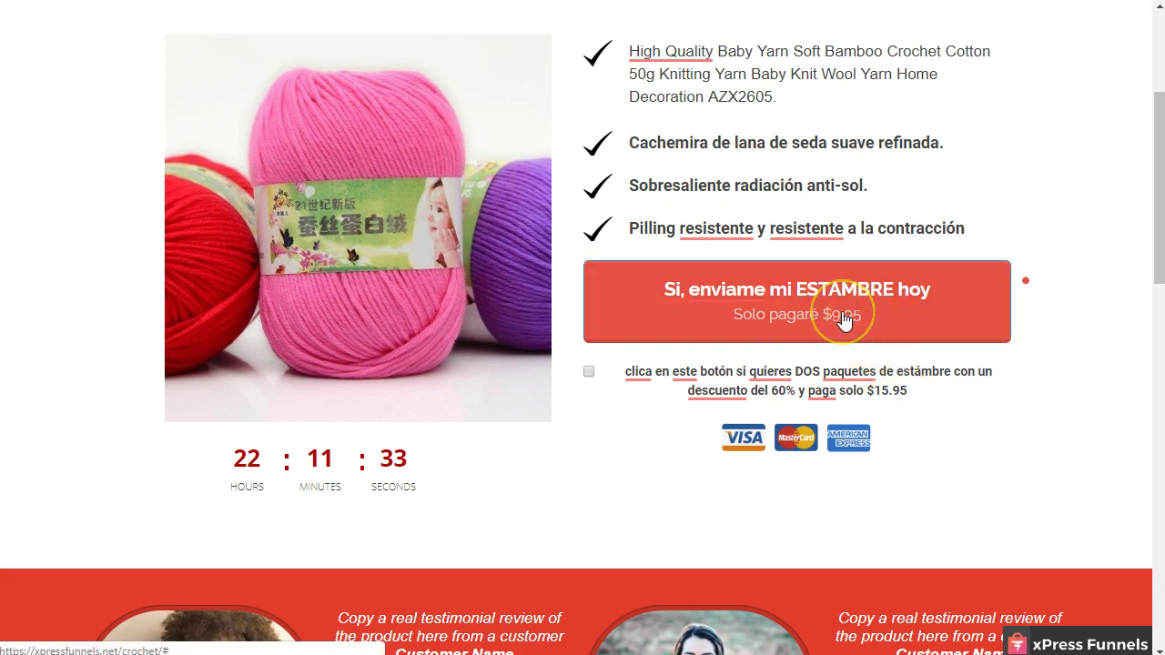
scroll(844, 318, "up", 2)
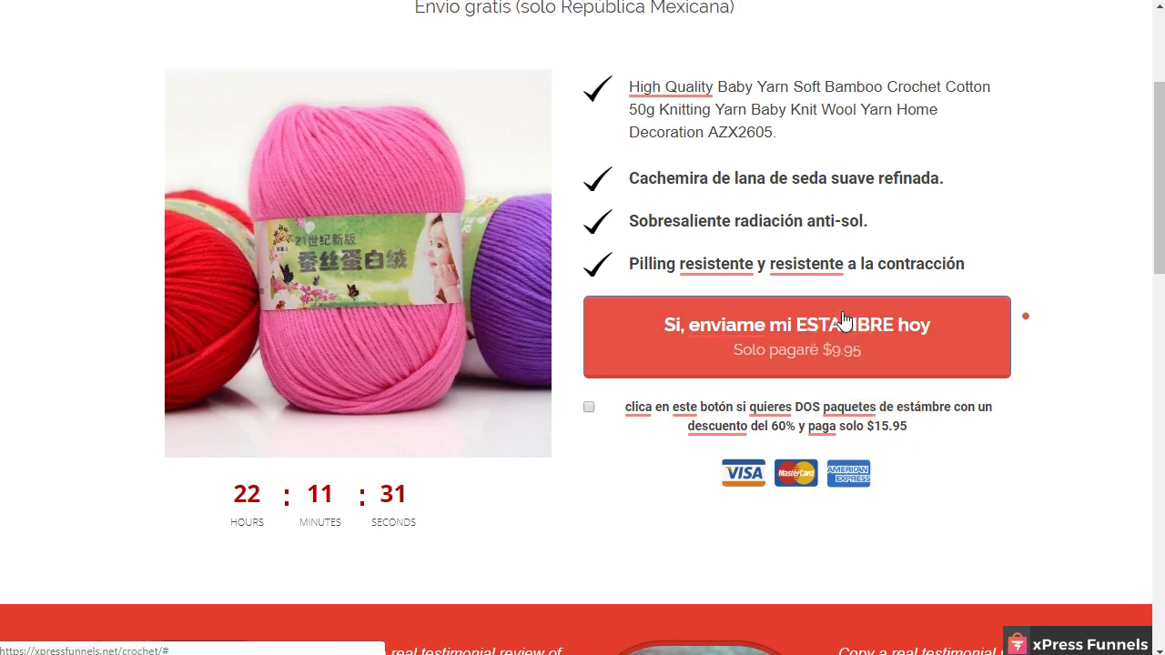
scroll(838, 412, "down", 1)
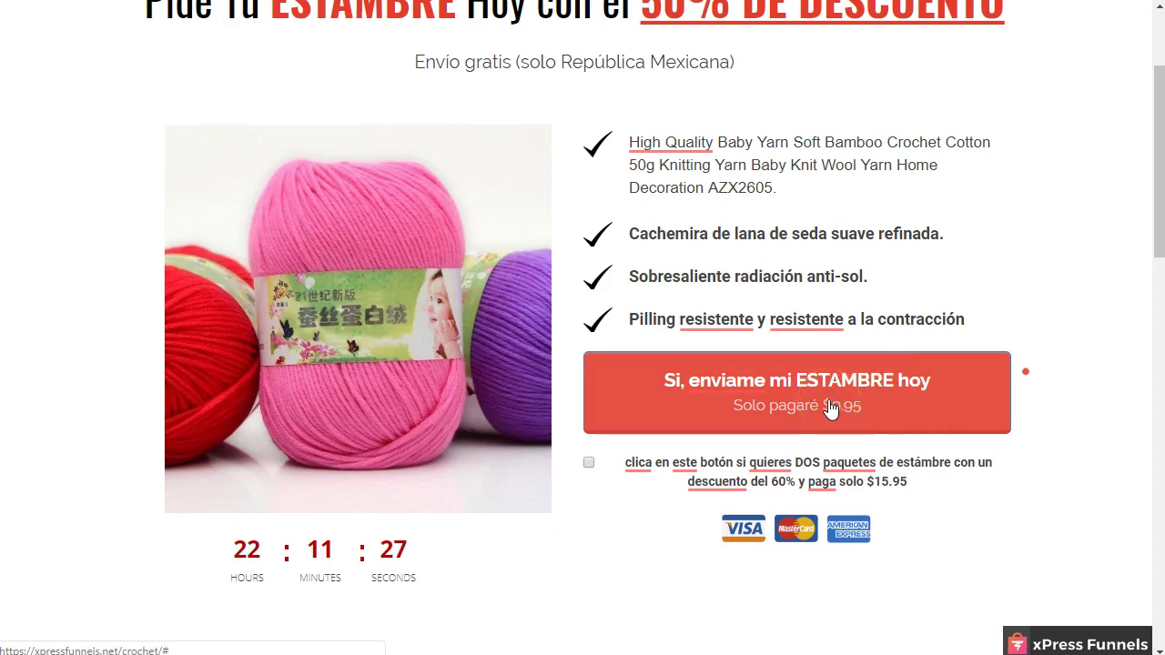
left_click(710, 355)
Switch to the xPress Funnels sales page and compare the Lite and Pro versions' features, bonuses, prices and payment options
left_click(328, 24)
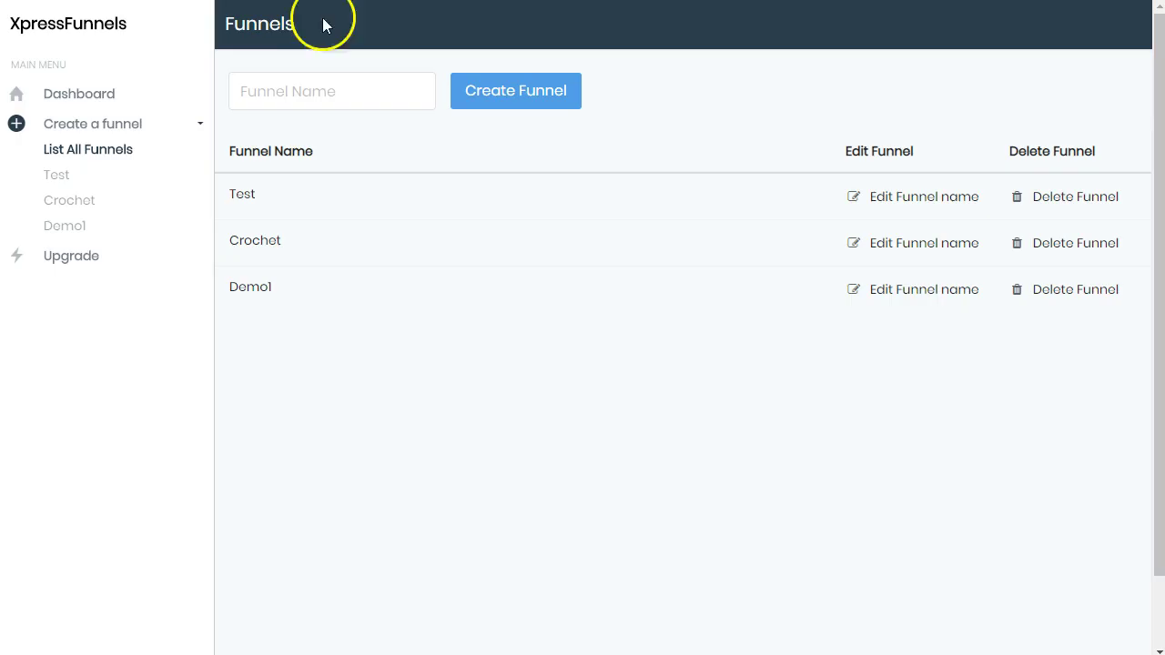
left_click(328, 41)
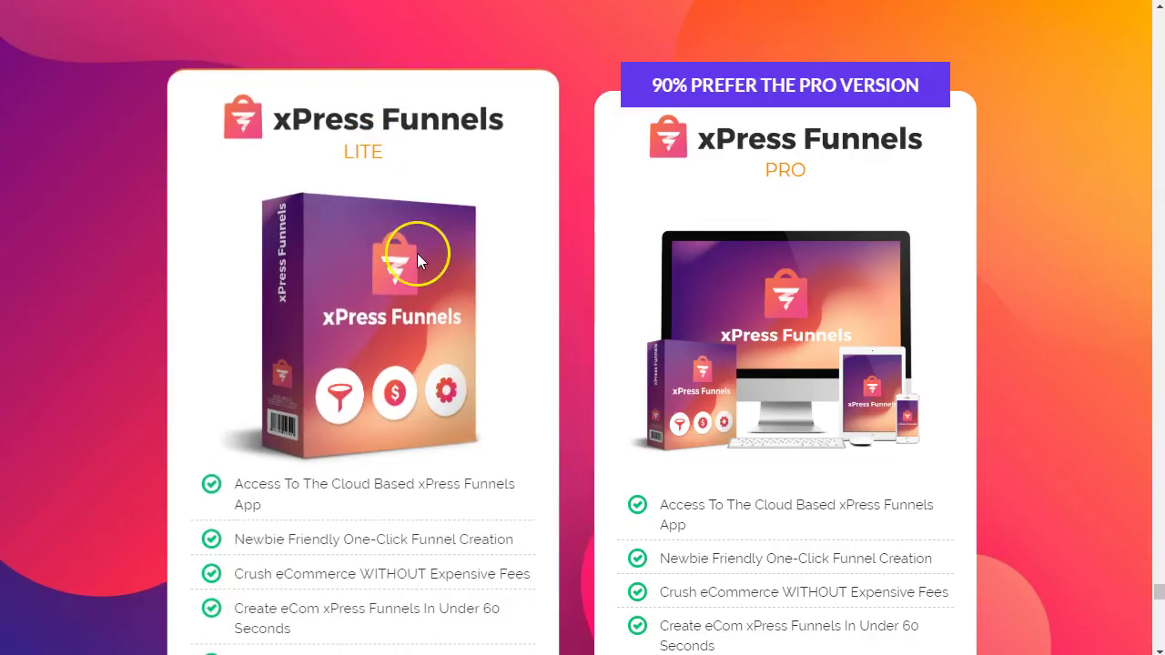
scroll(418, 259, "down", 1)
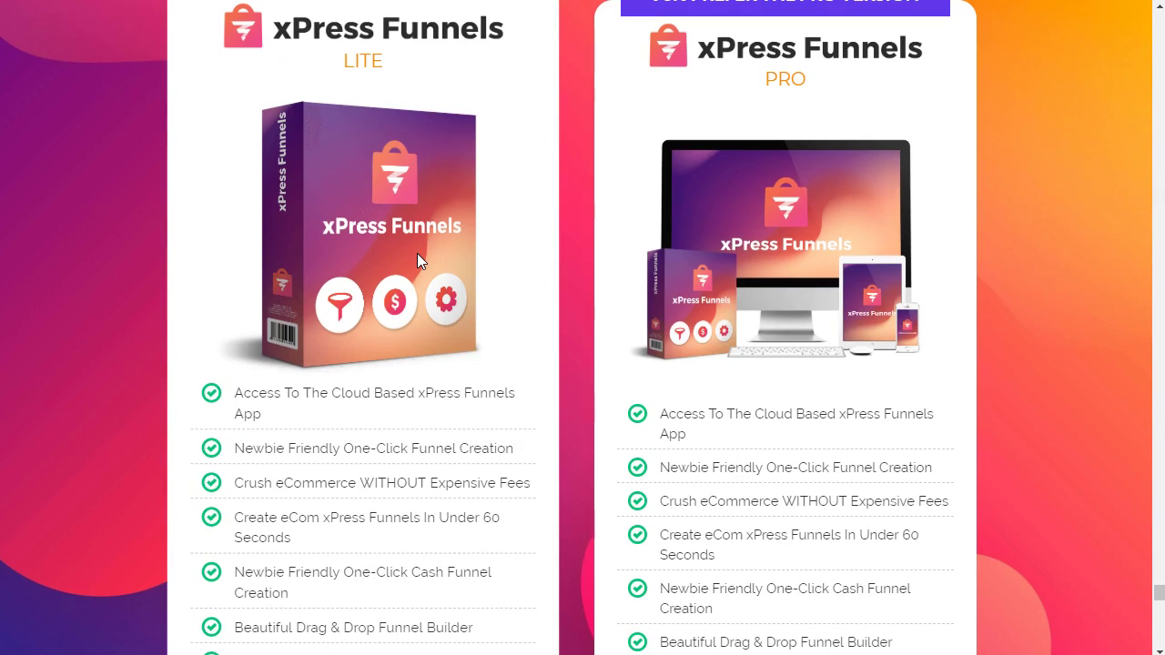
scroll(418, 255, "up", 1)
scroll(417, 254, "down", 11)
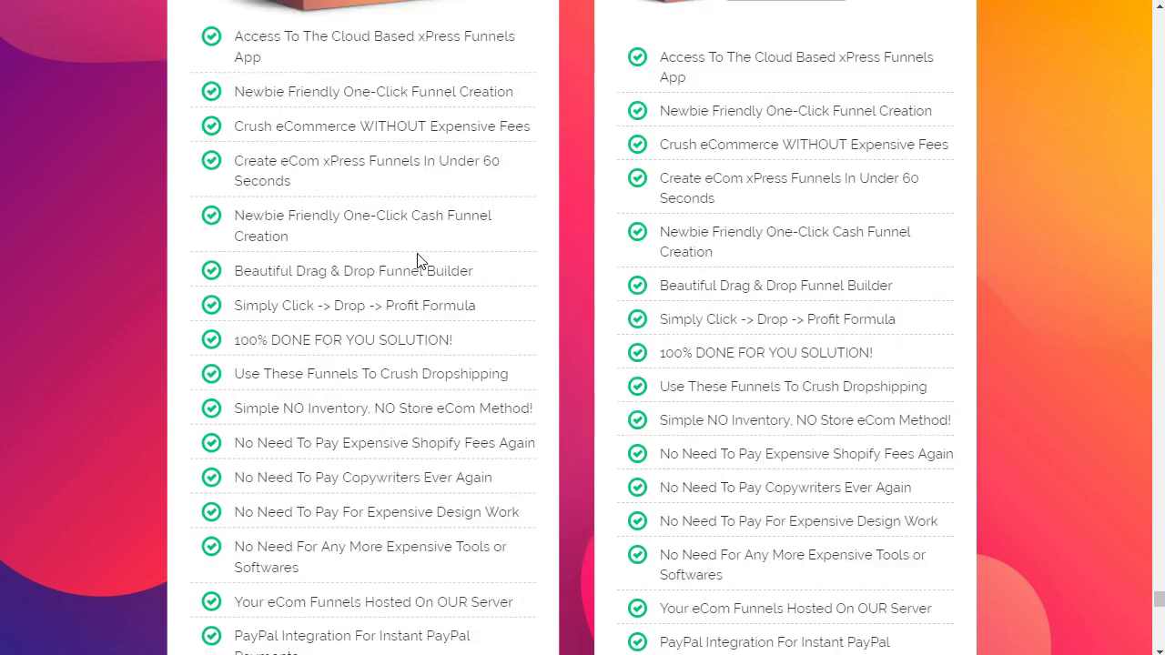
scroll(418, 254, "down", 5)
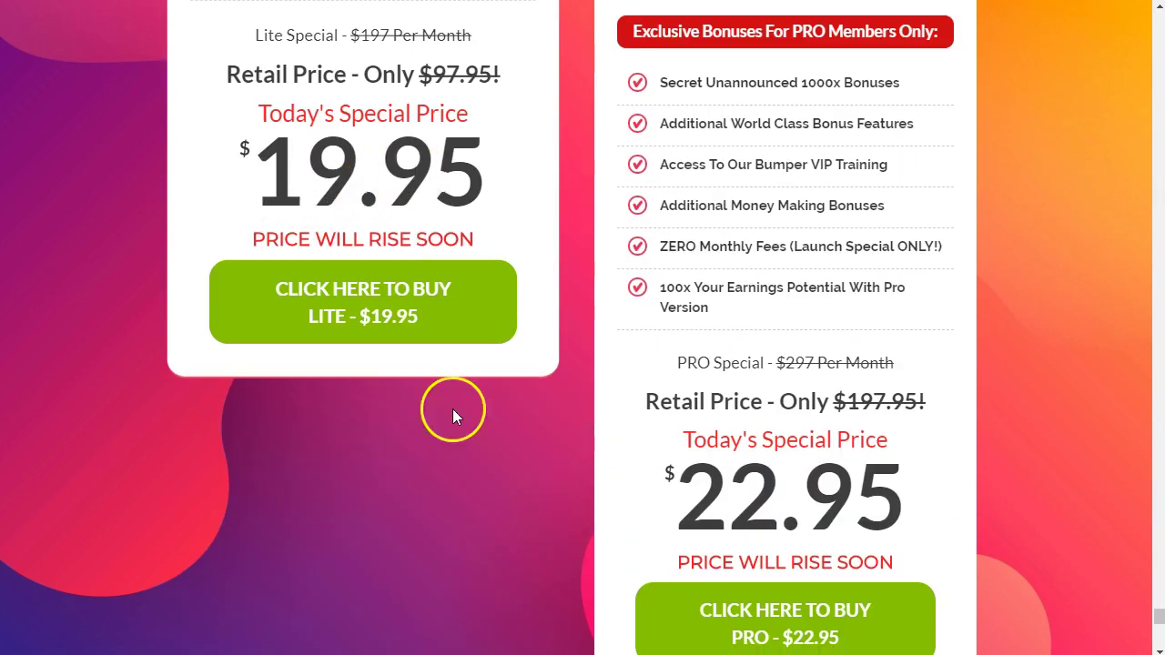
scroll(472, 470, "down", 3)
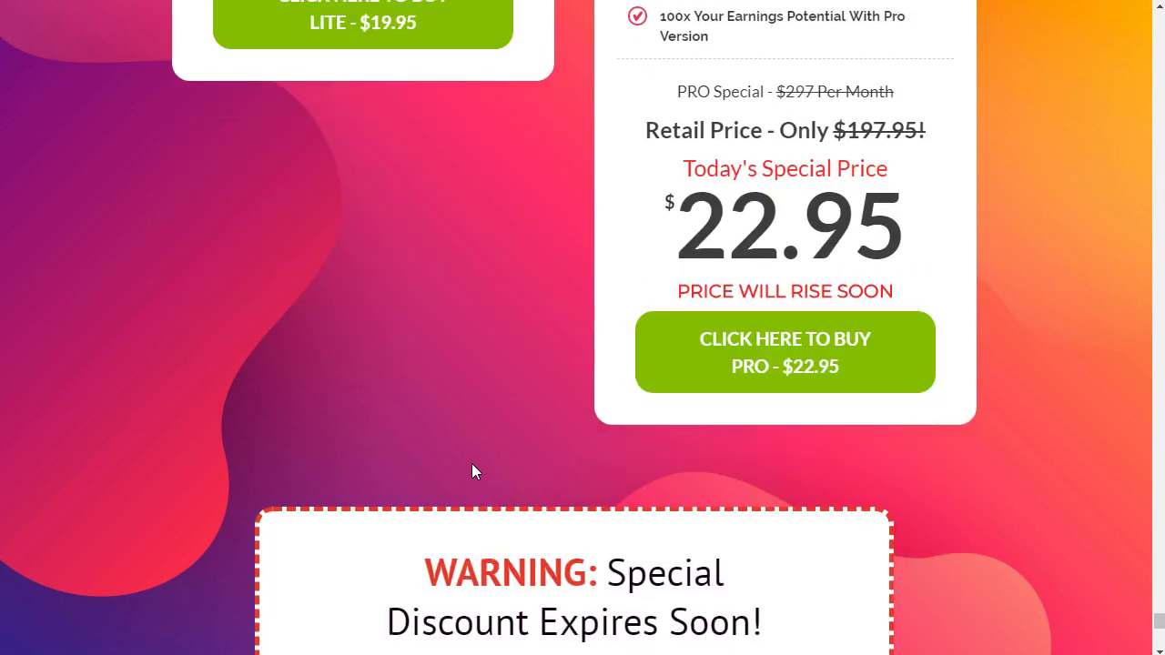
scroll(471, 463, "down", 3)
scroll(471, 463, "down", 2)
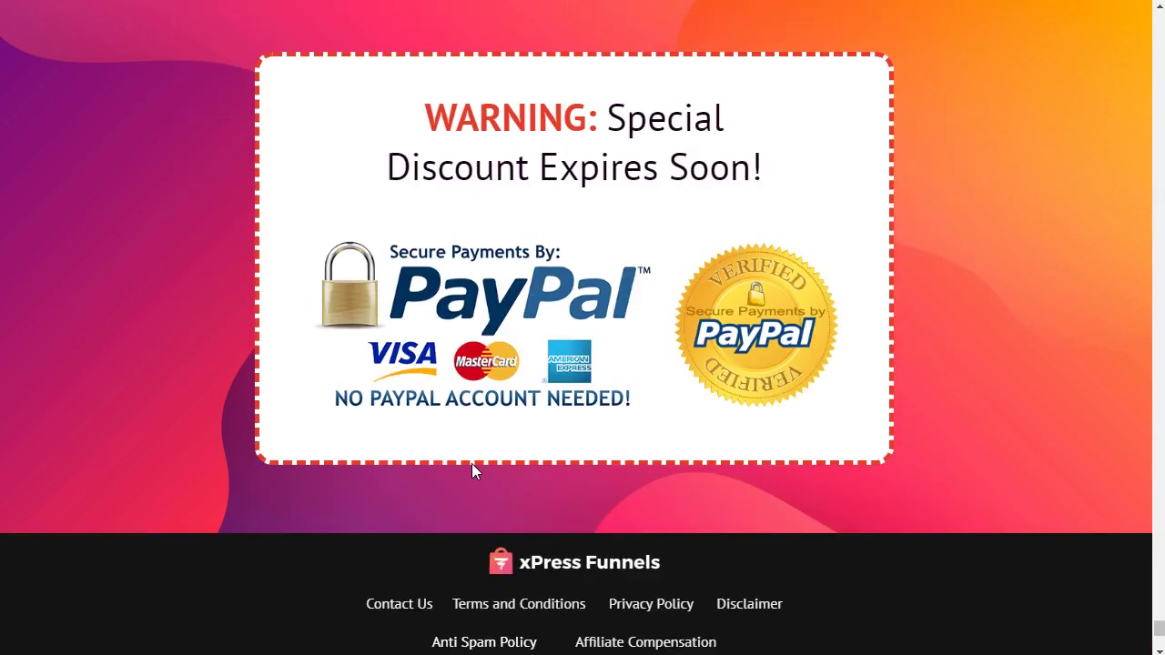
Recheck the Lite and Pro monthly funnel allowances, then review the FAQ and the opening section of the sales page
scroll(473, 465, "up", 20)
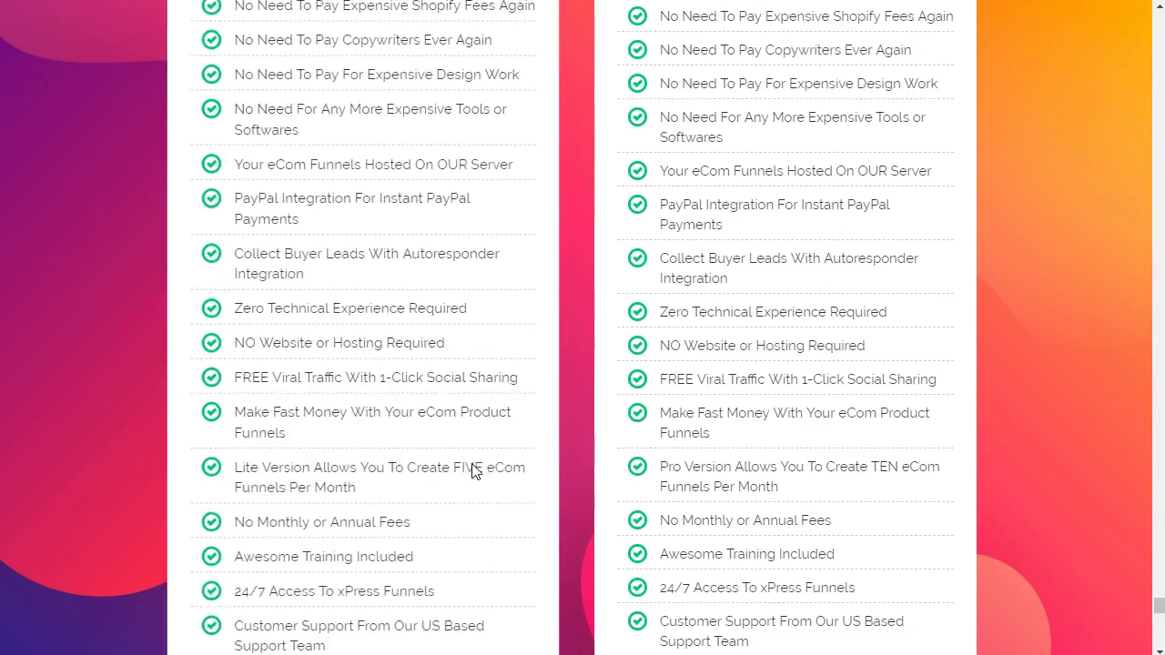
scroll(472, 465, "up", 6)
scroll(473, 465, "down", 6)
scroll(473, 465, "up", 7)
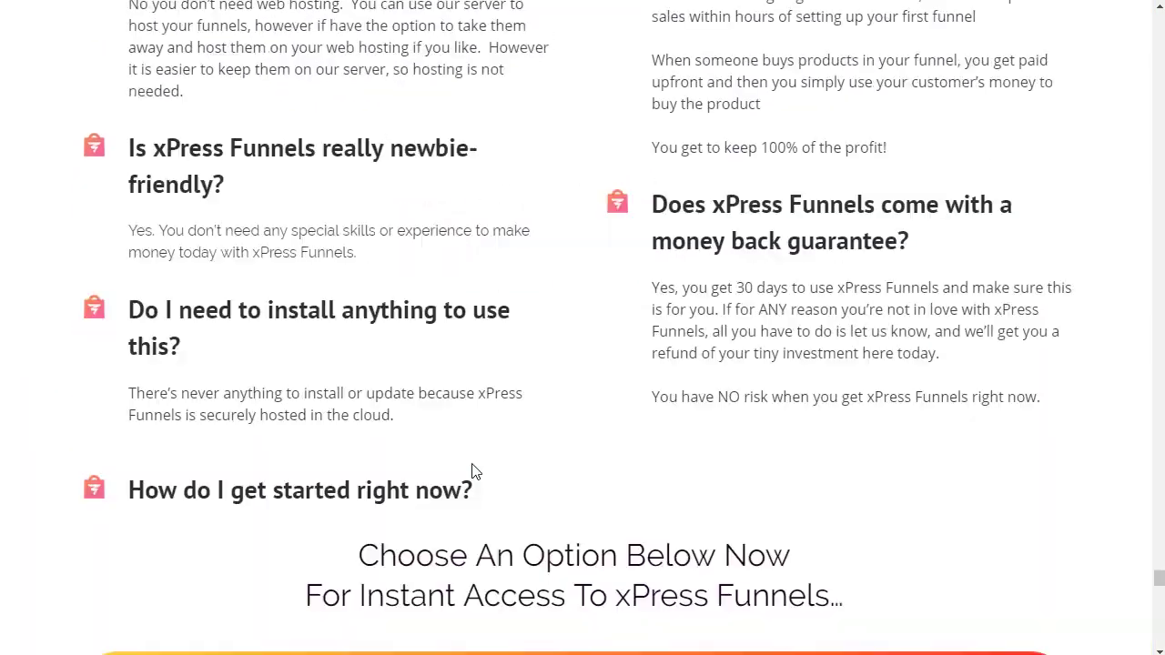
scroll(472, 471, "up", 20)
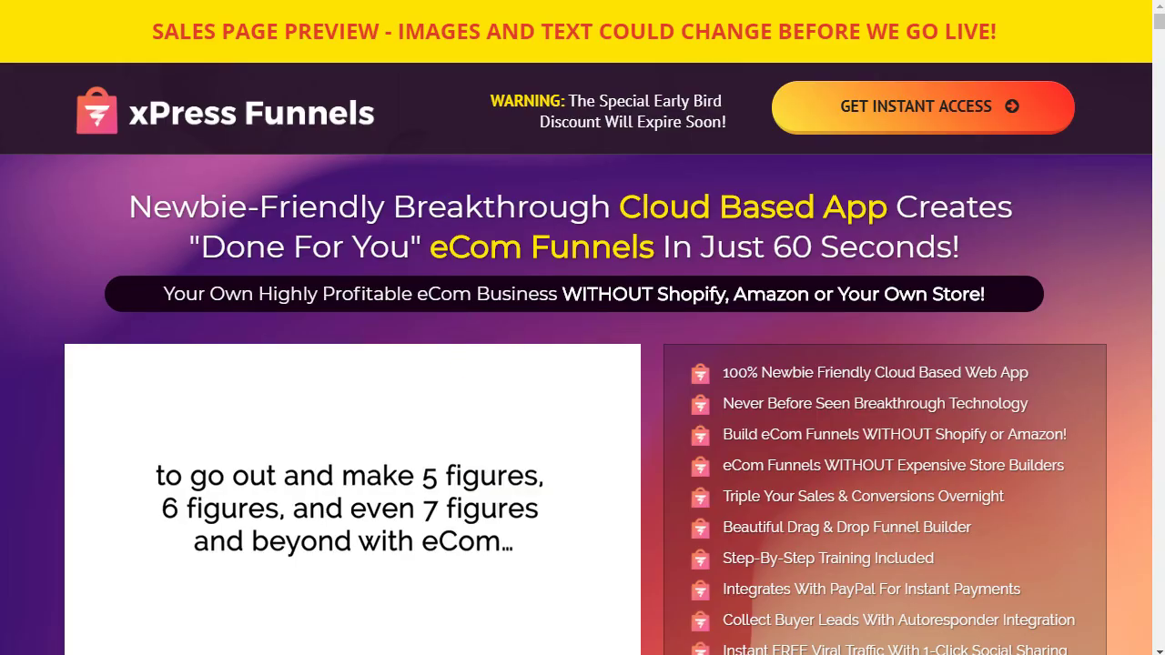